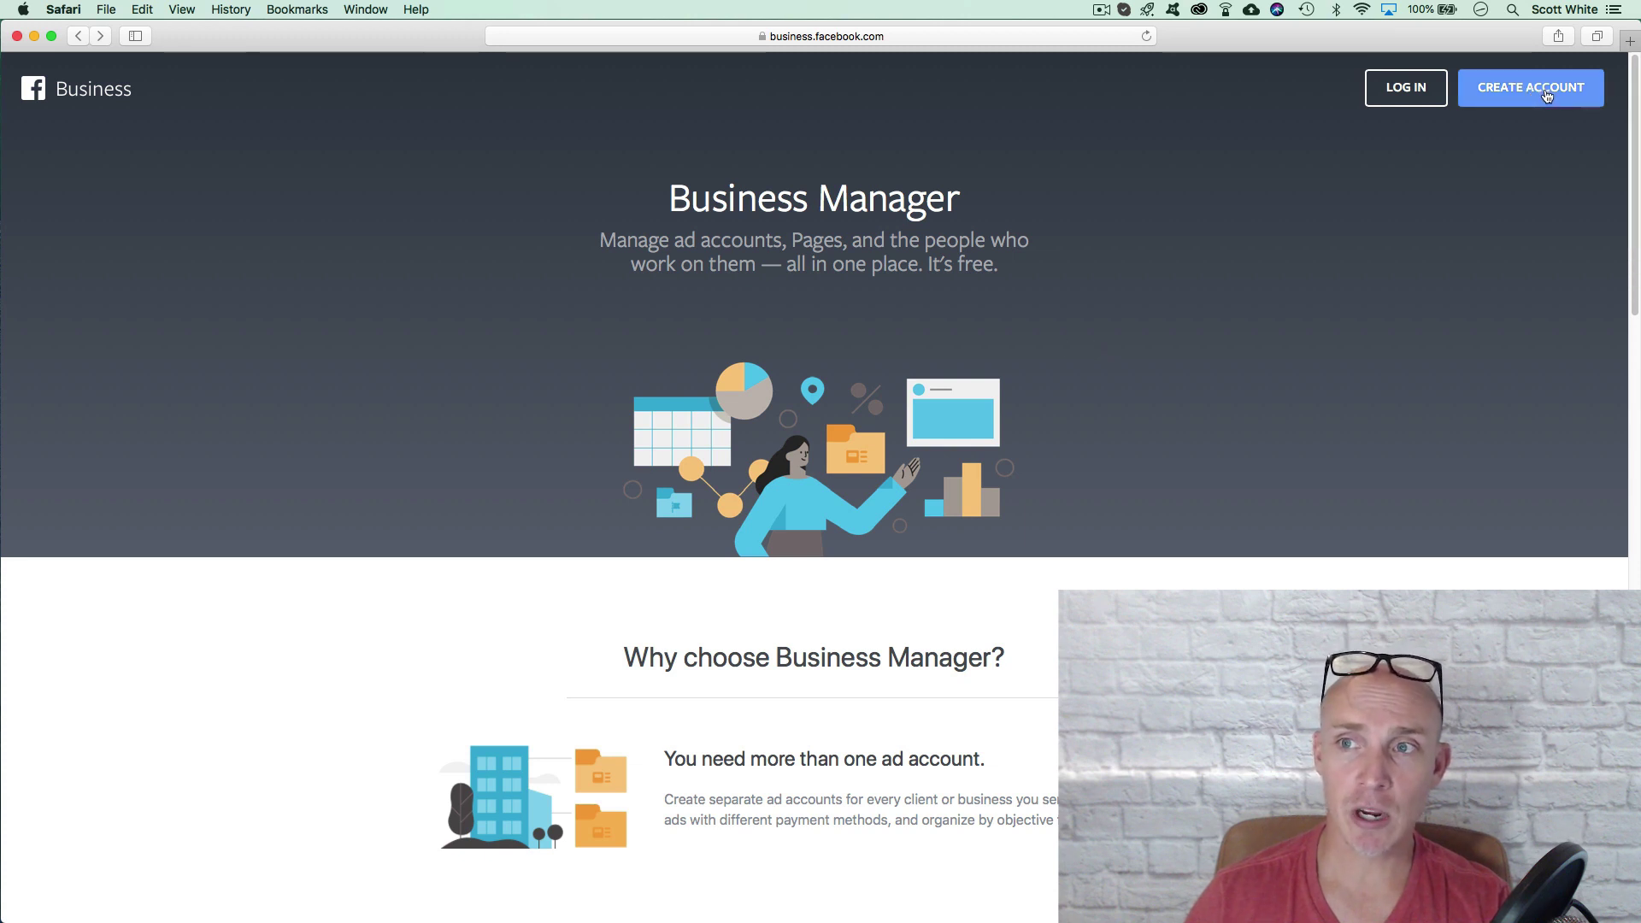
Step: Log in and enter 'Buddy Example Business Nameger' as the business name
left_click(1404, 99)
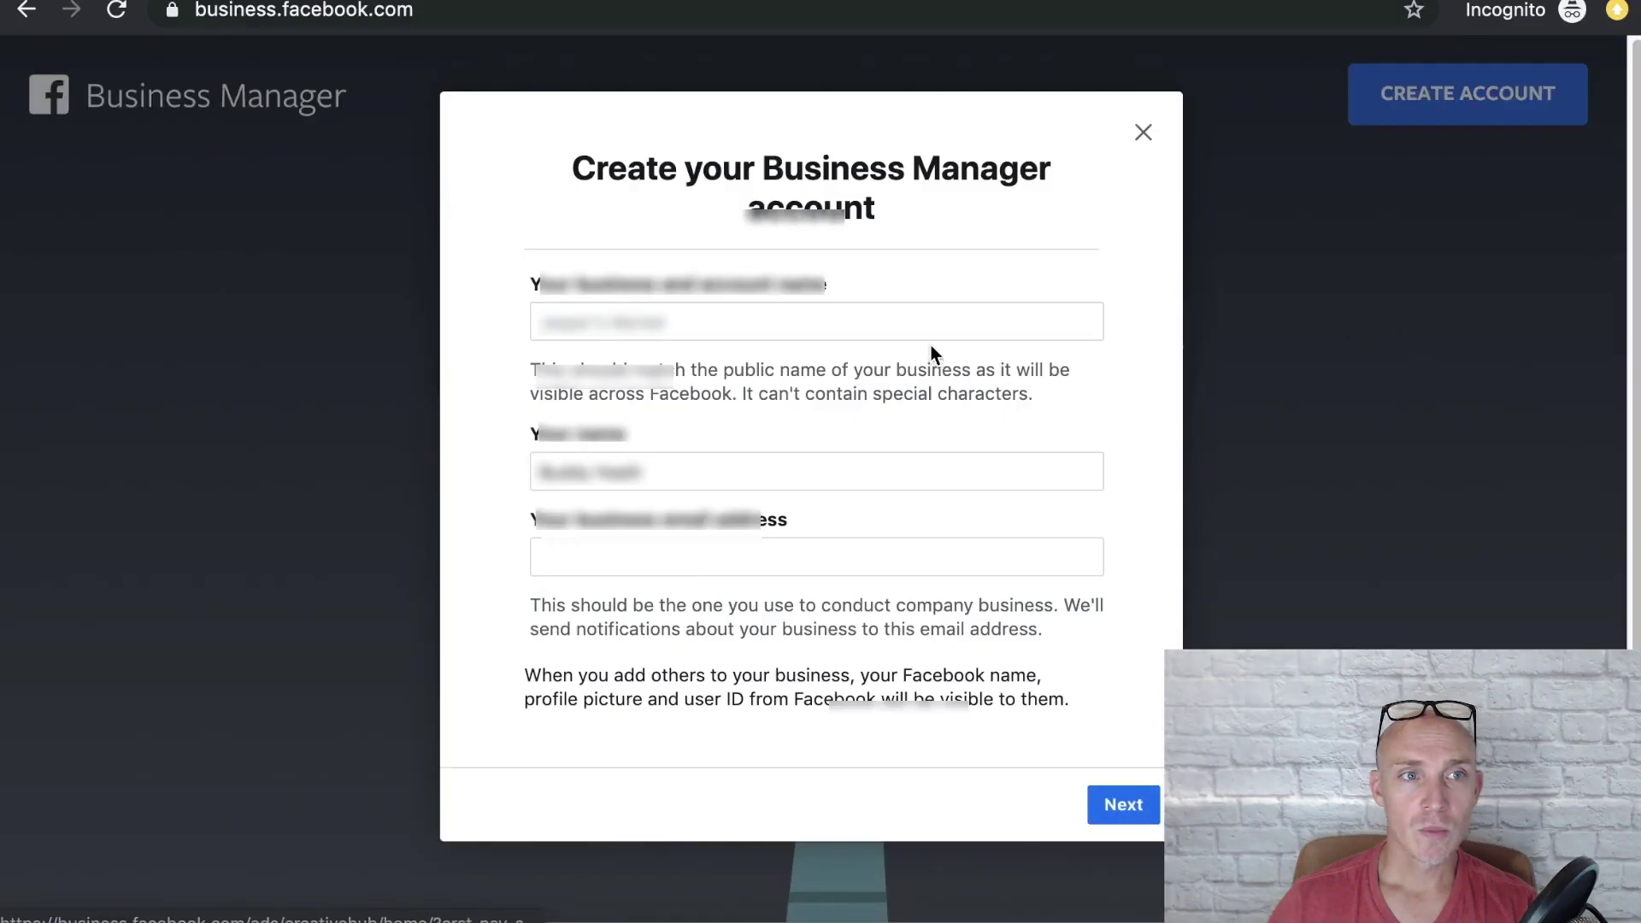
left_click(824, 305)
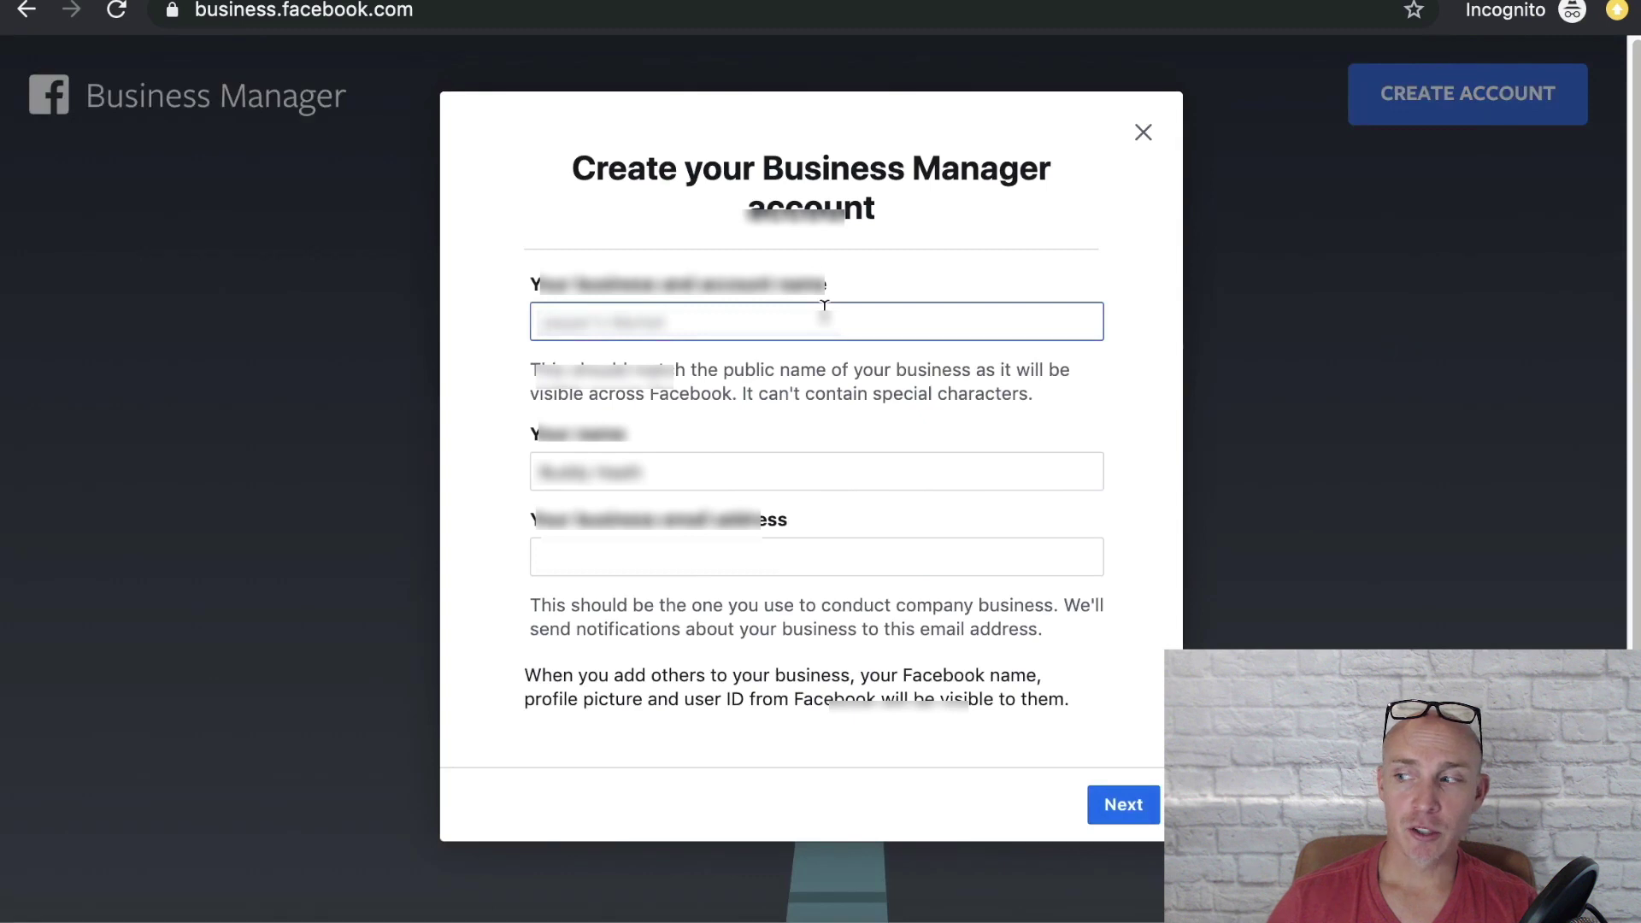
type("Buddy")
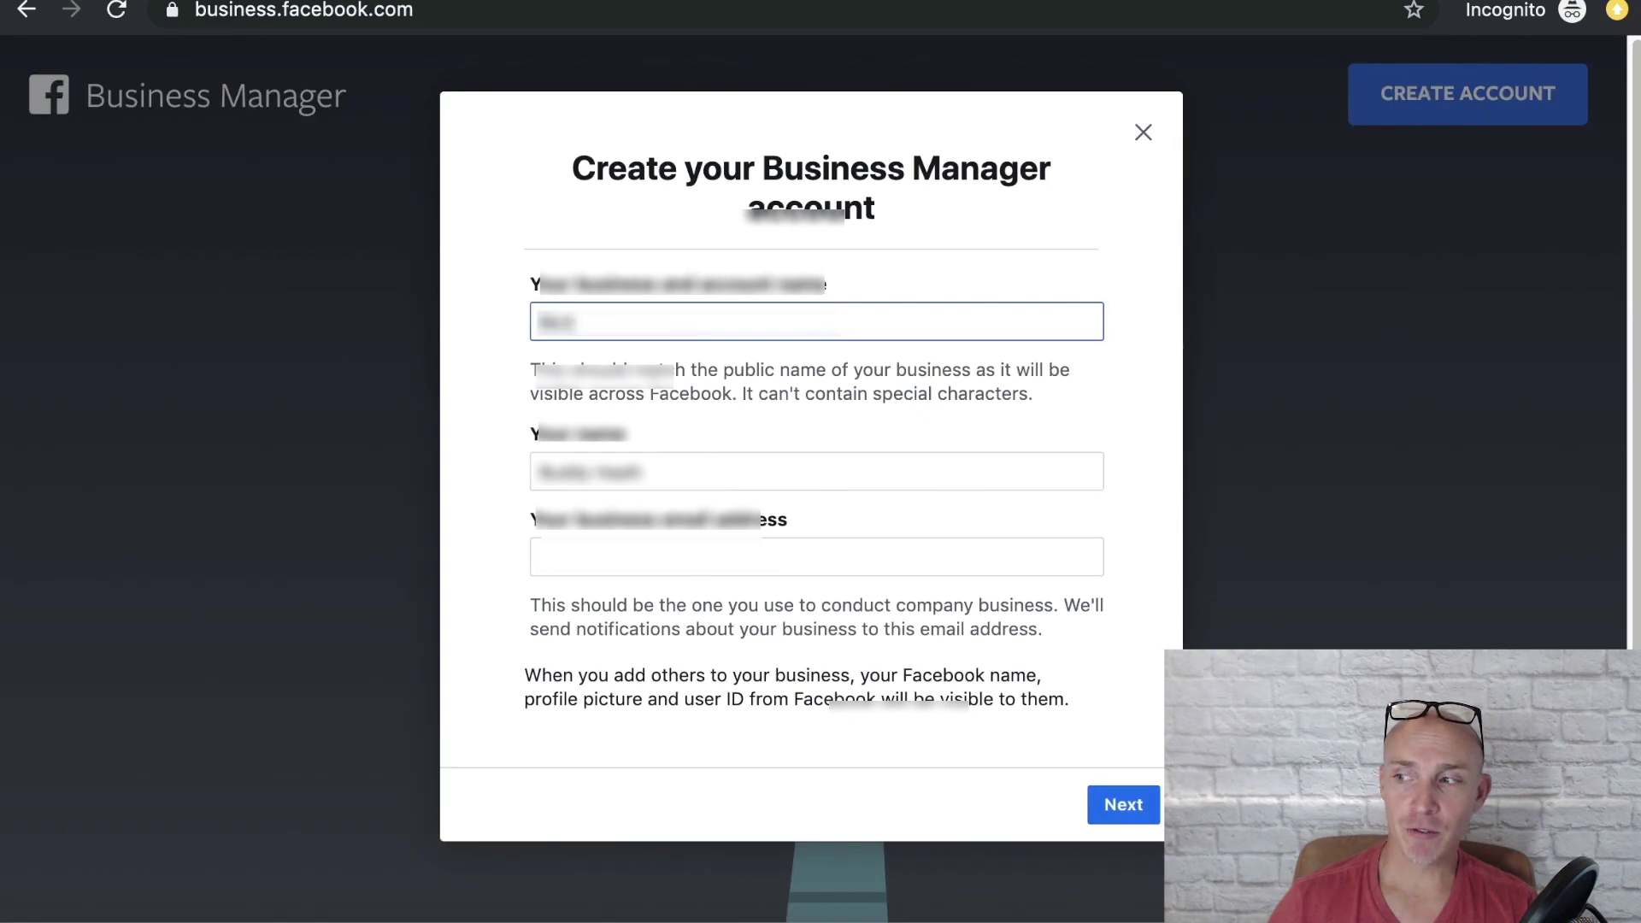
type(" Example Business")
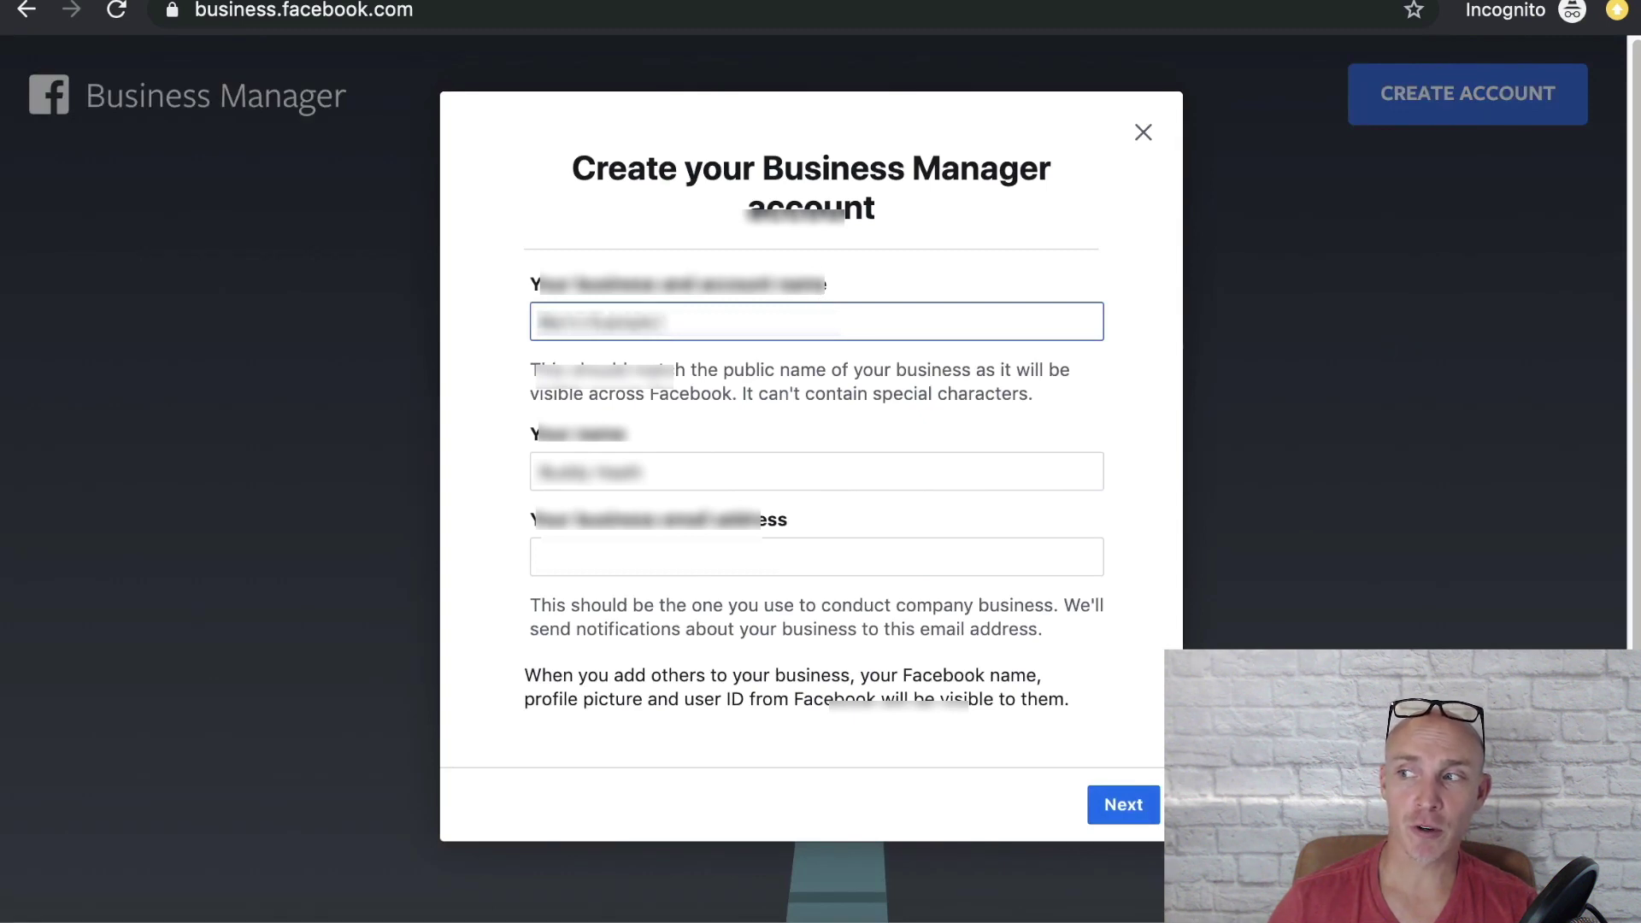
type(" Name")
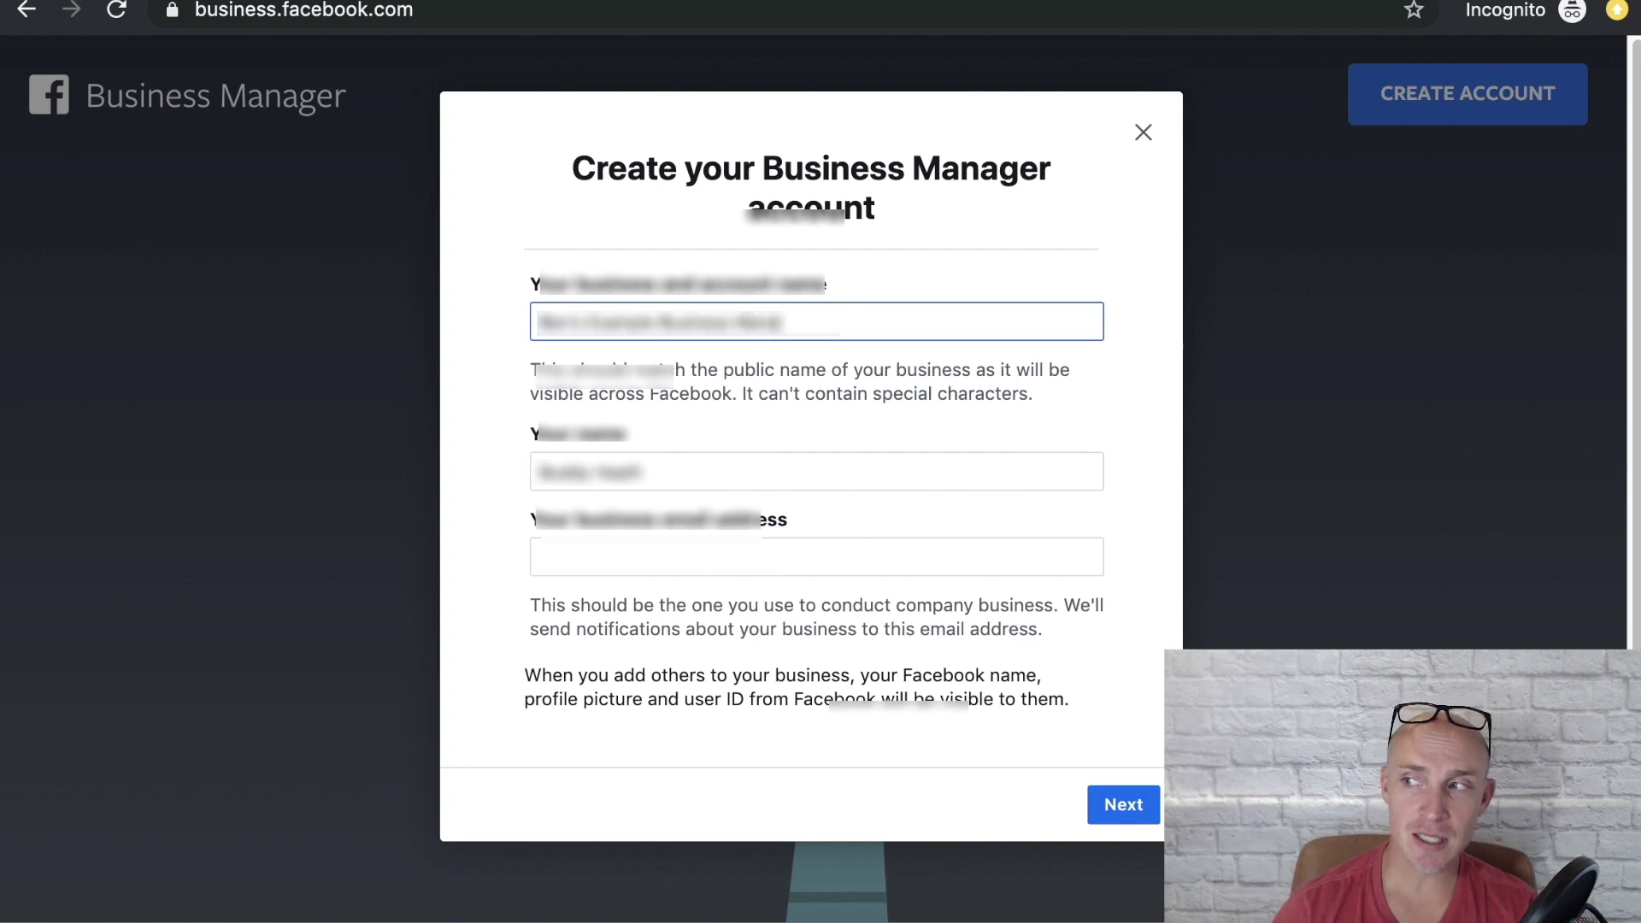
type("ger")
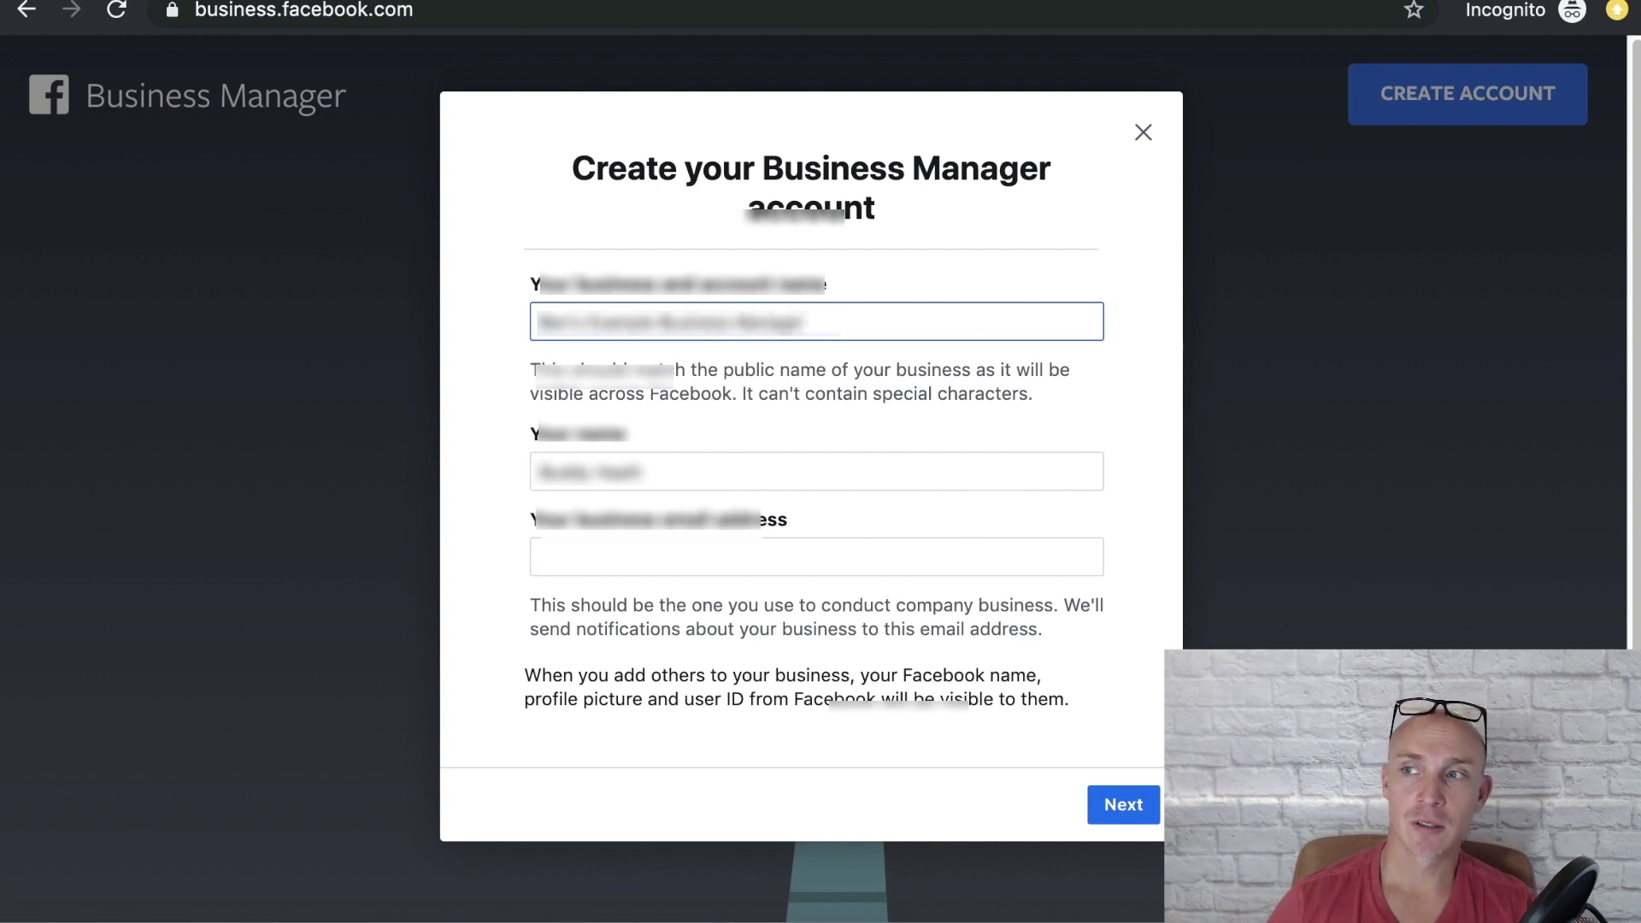
Step: Fill in your name and the business email address, then submit the account details
left_click(697, 472)
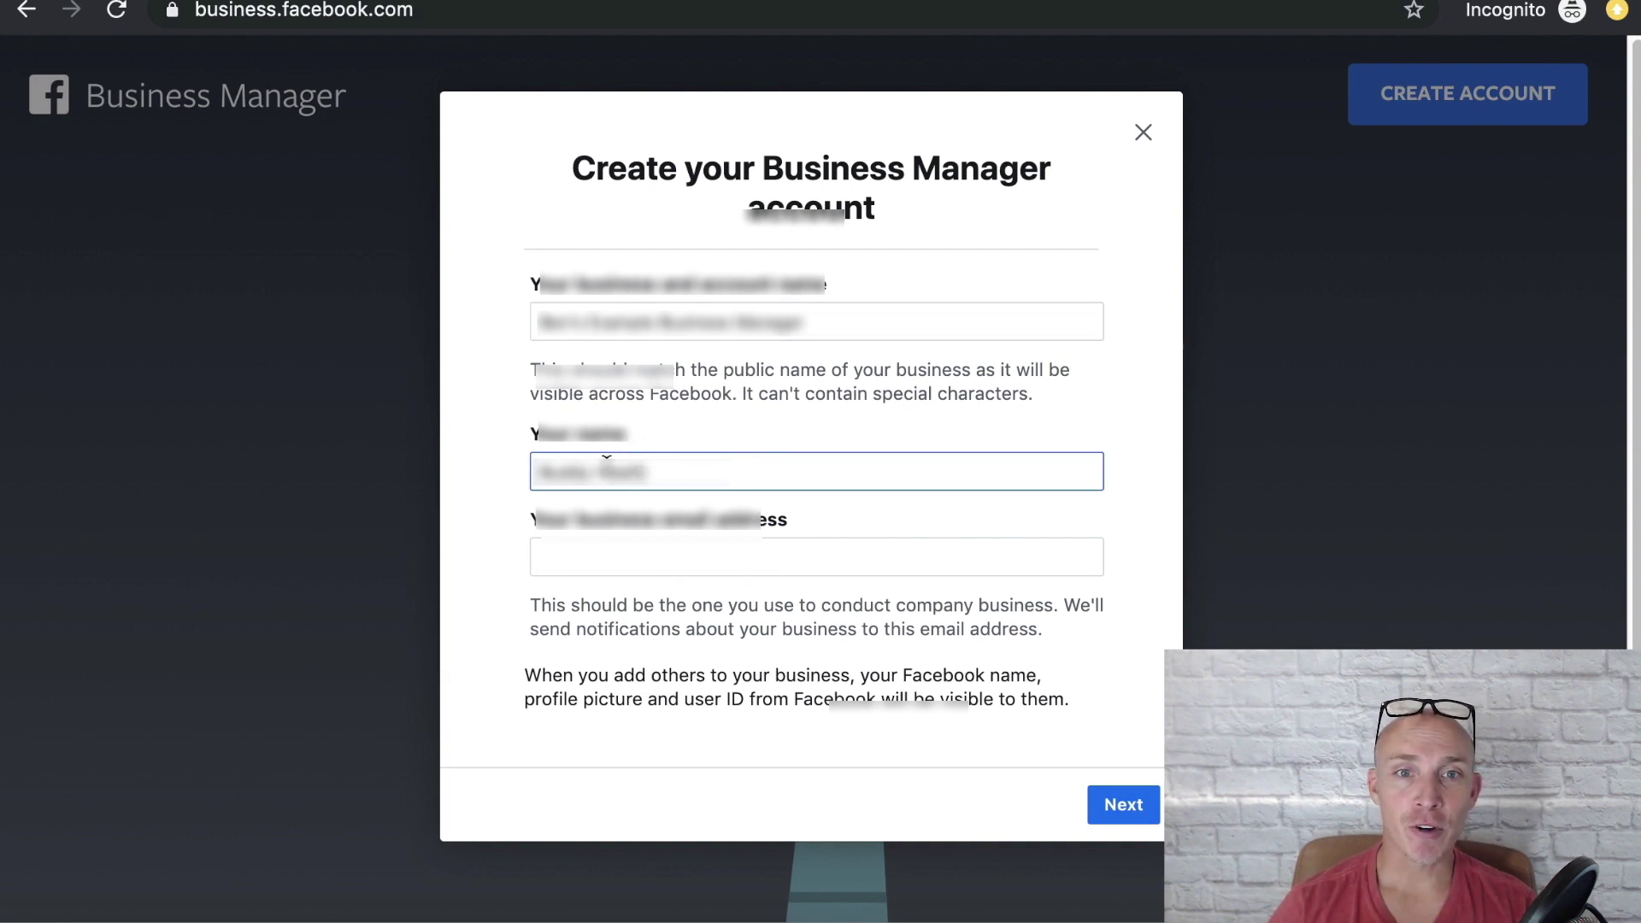
type("h")
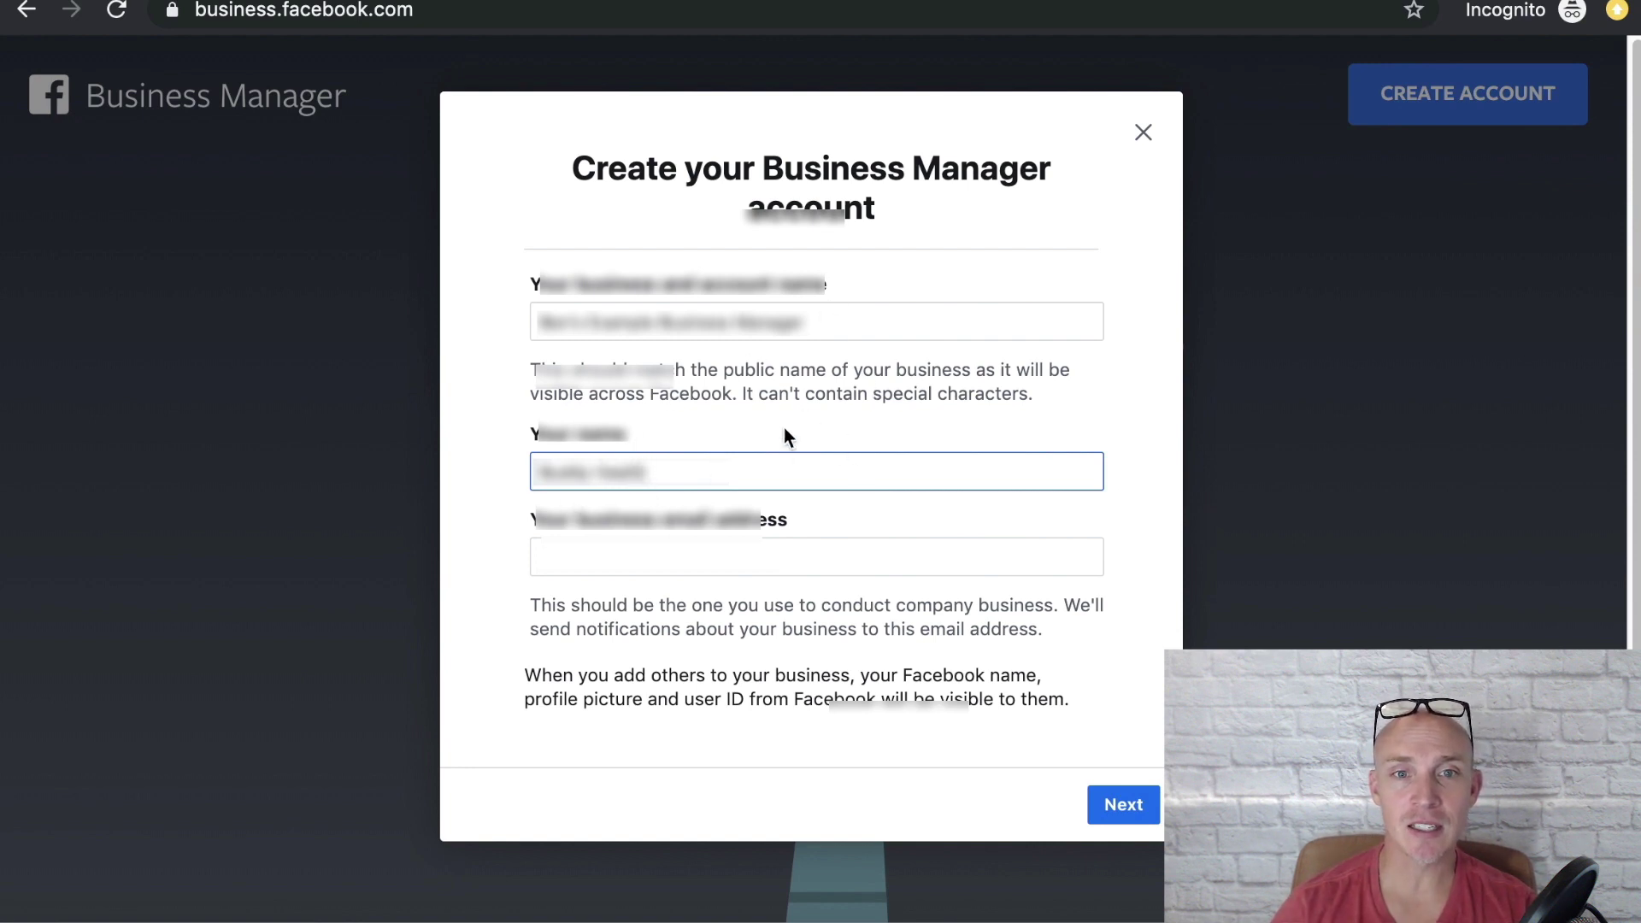
left_click(687, 563)
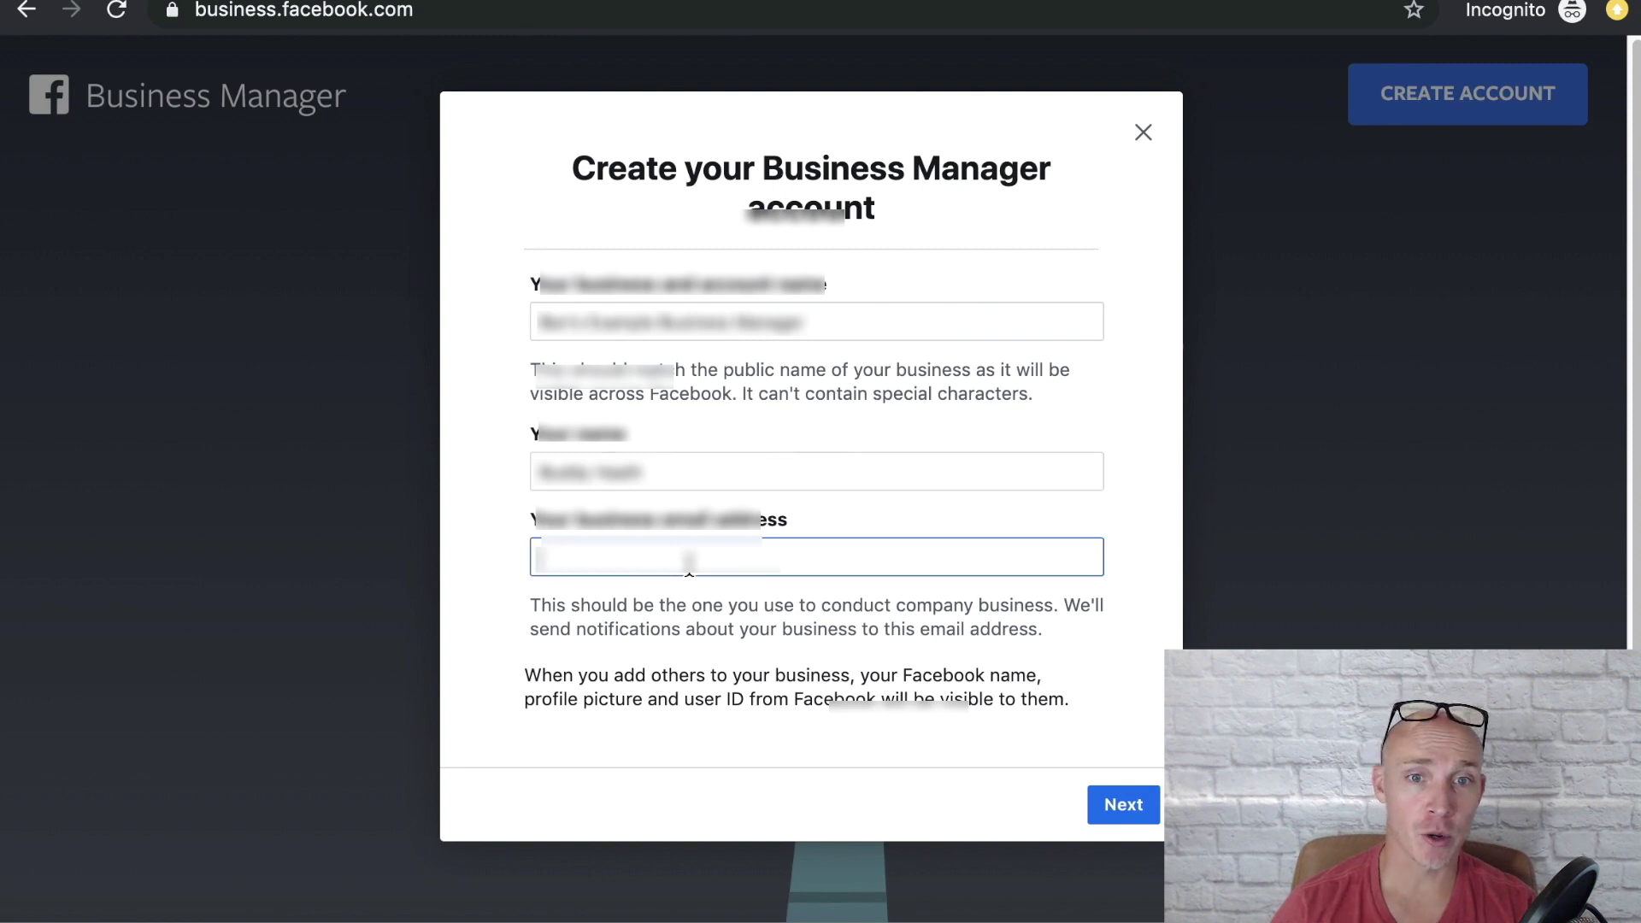
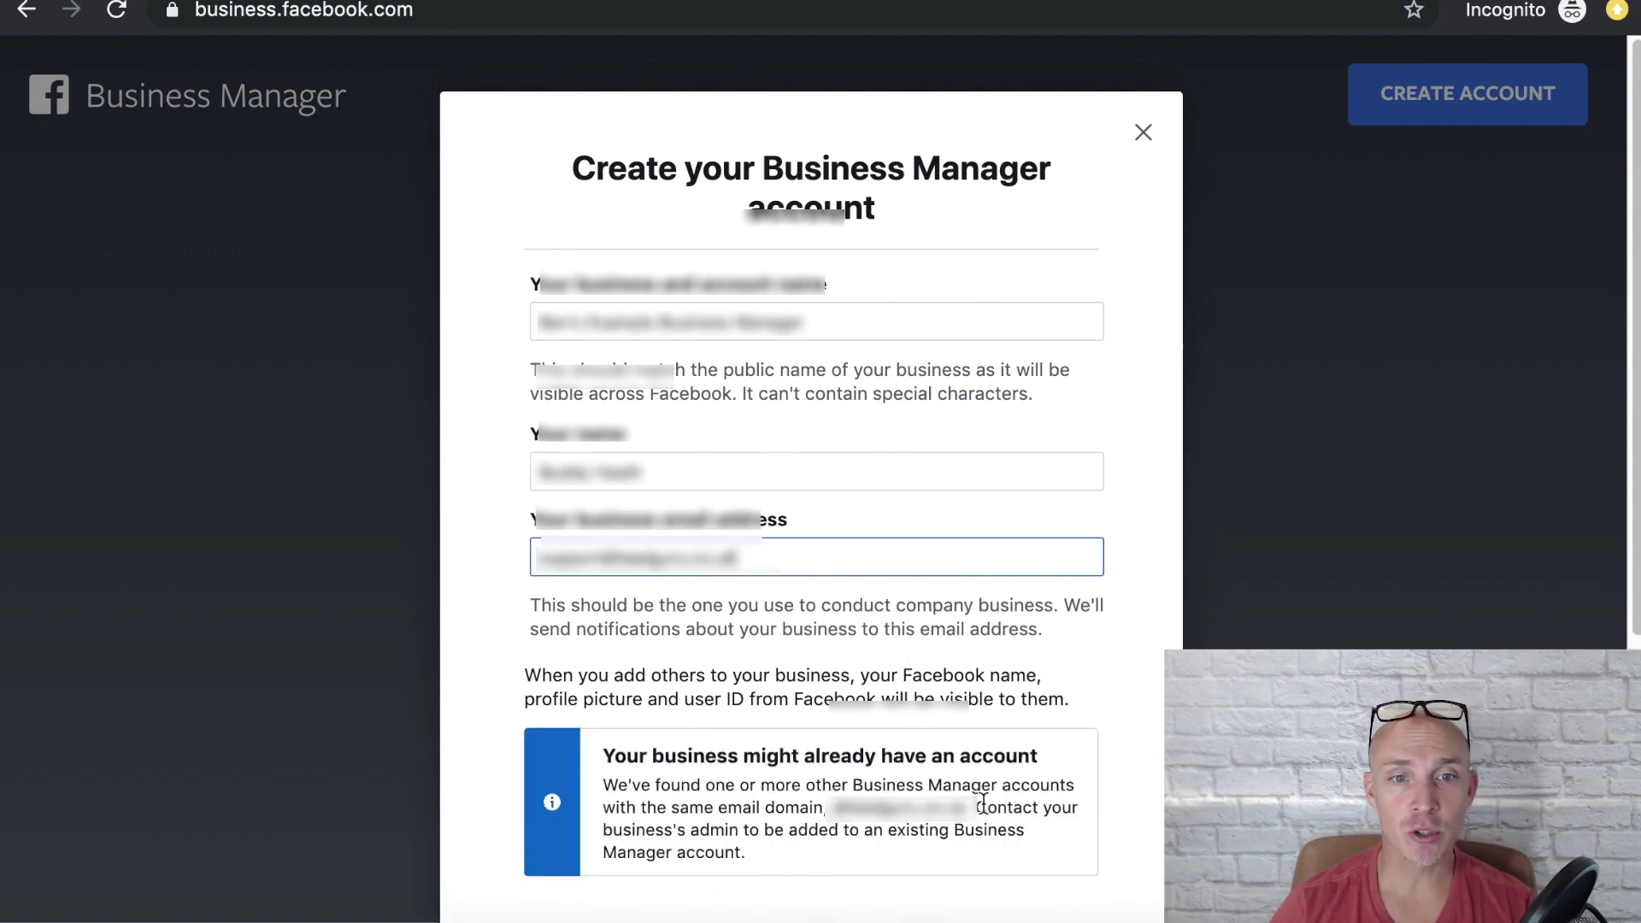
scroll(1027, 807, "down", 2)
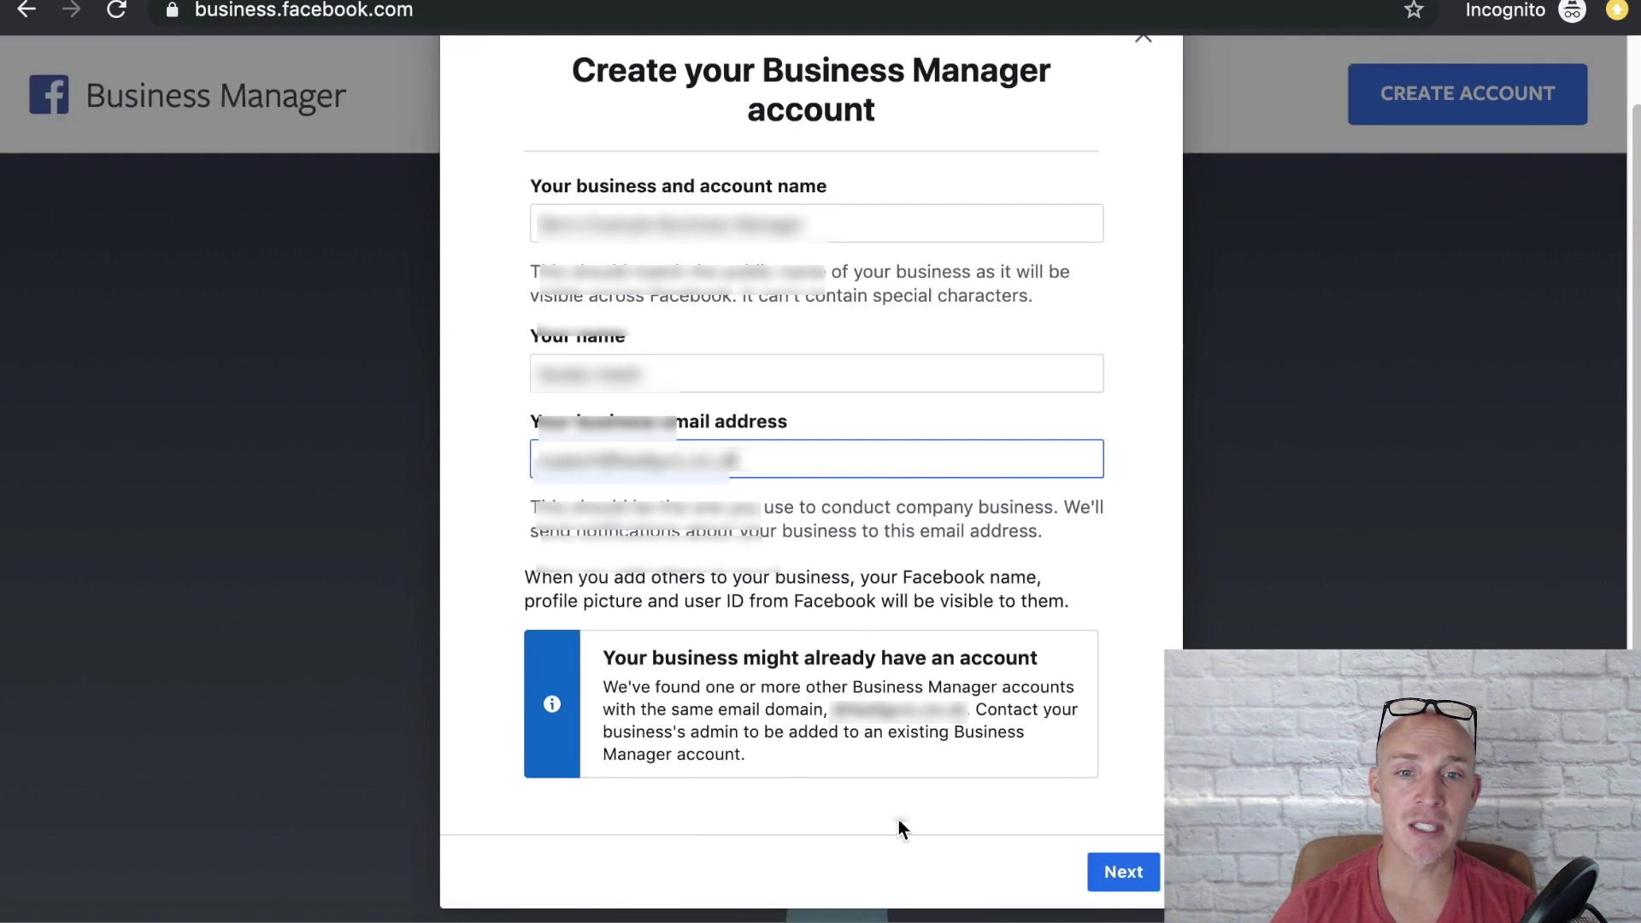
left_click(1112, 871)
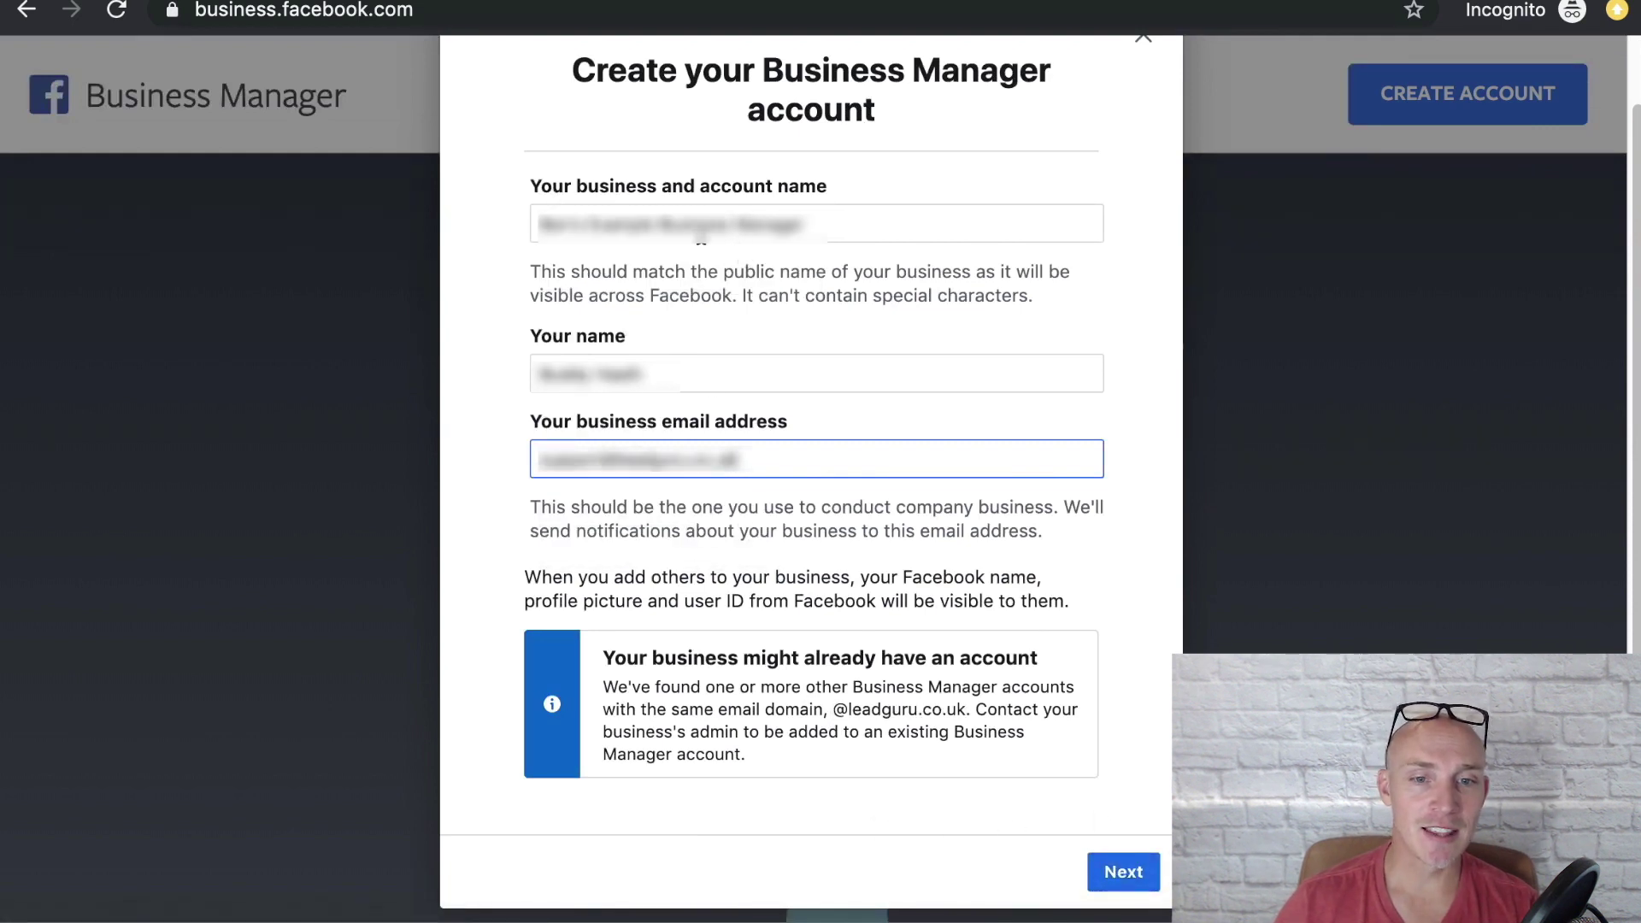
left_click(1123, 872)
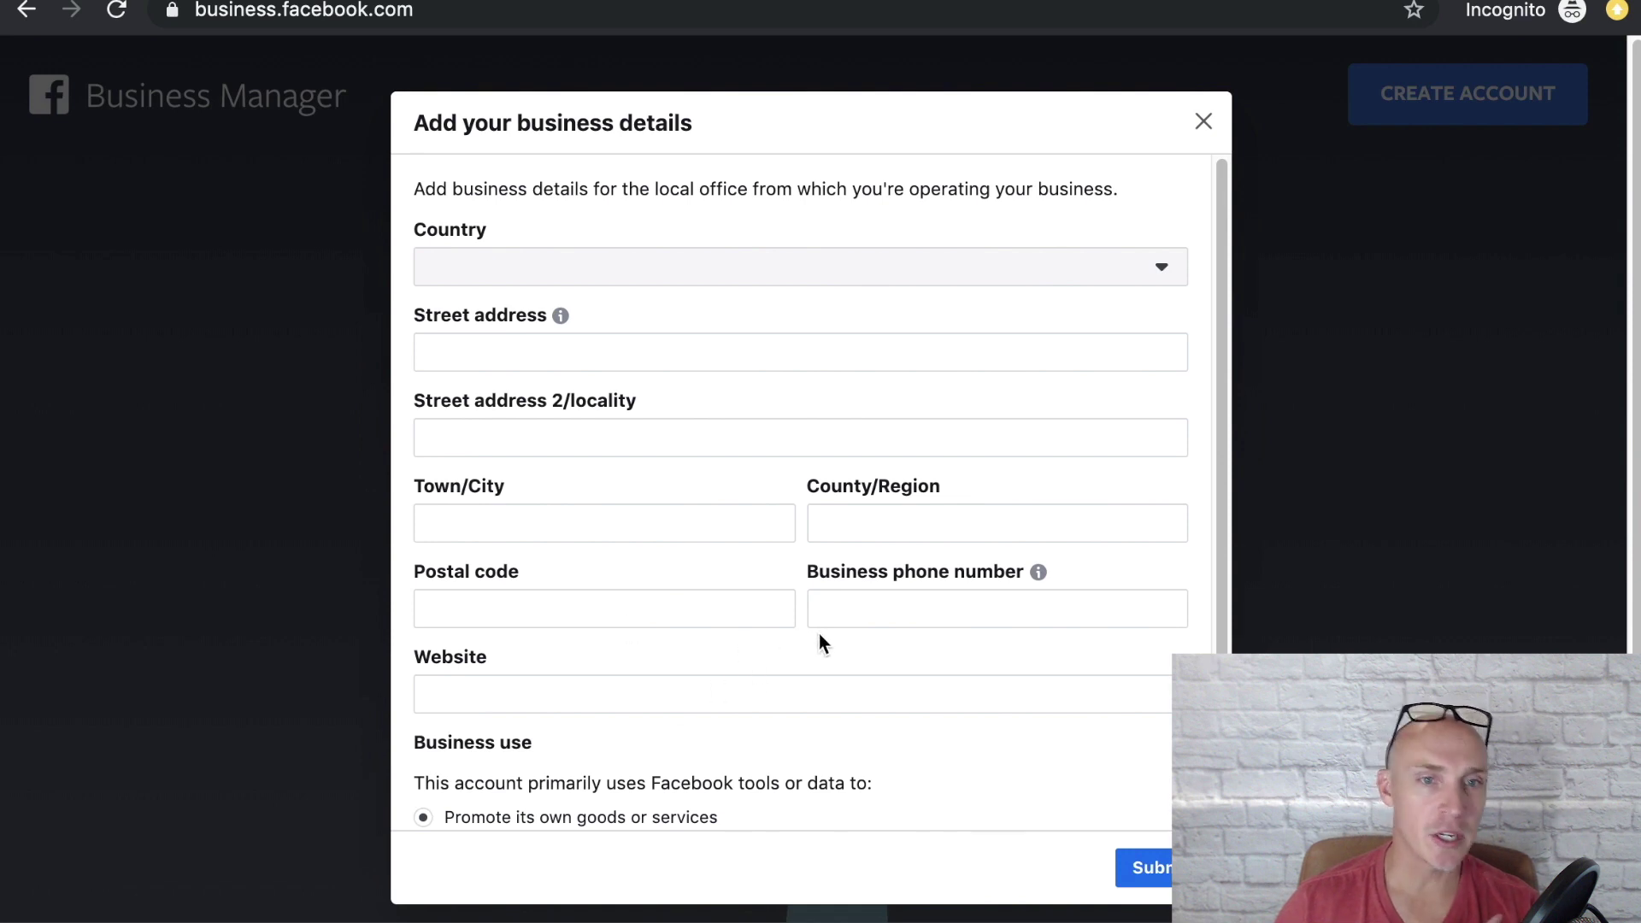
Step: Scroll down the Business Settings Pages section
scroll(819, 635, "down", 2)
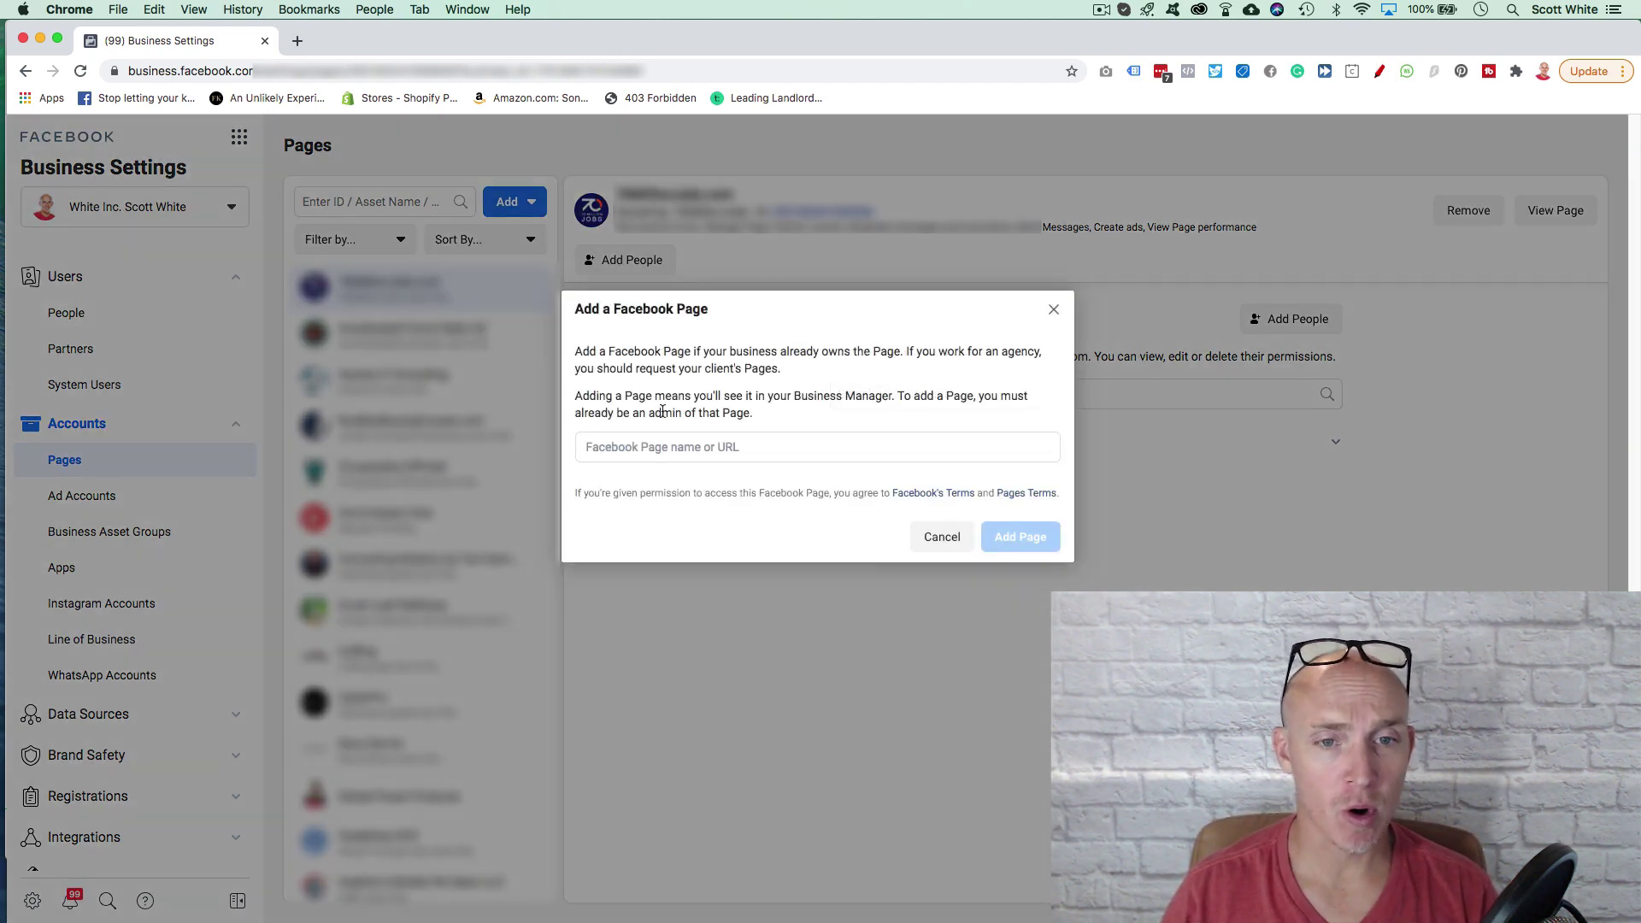
Step: Search 'fitnes', pick Fitness Arizona Natural Championships, then close the form without adding it
left_click(671, 448)
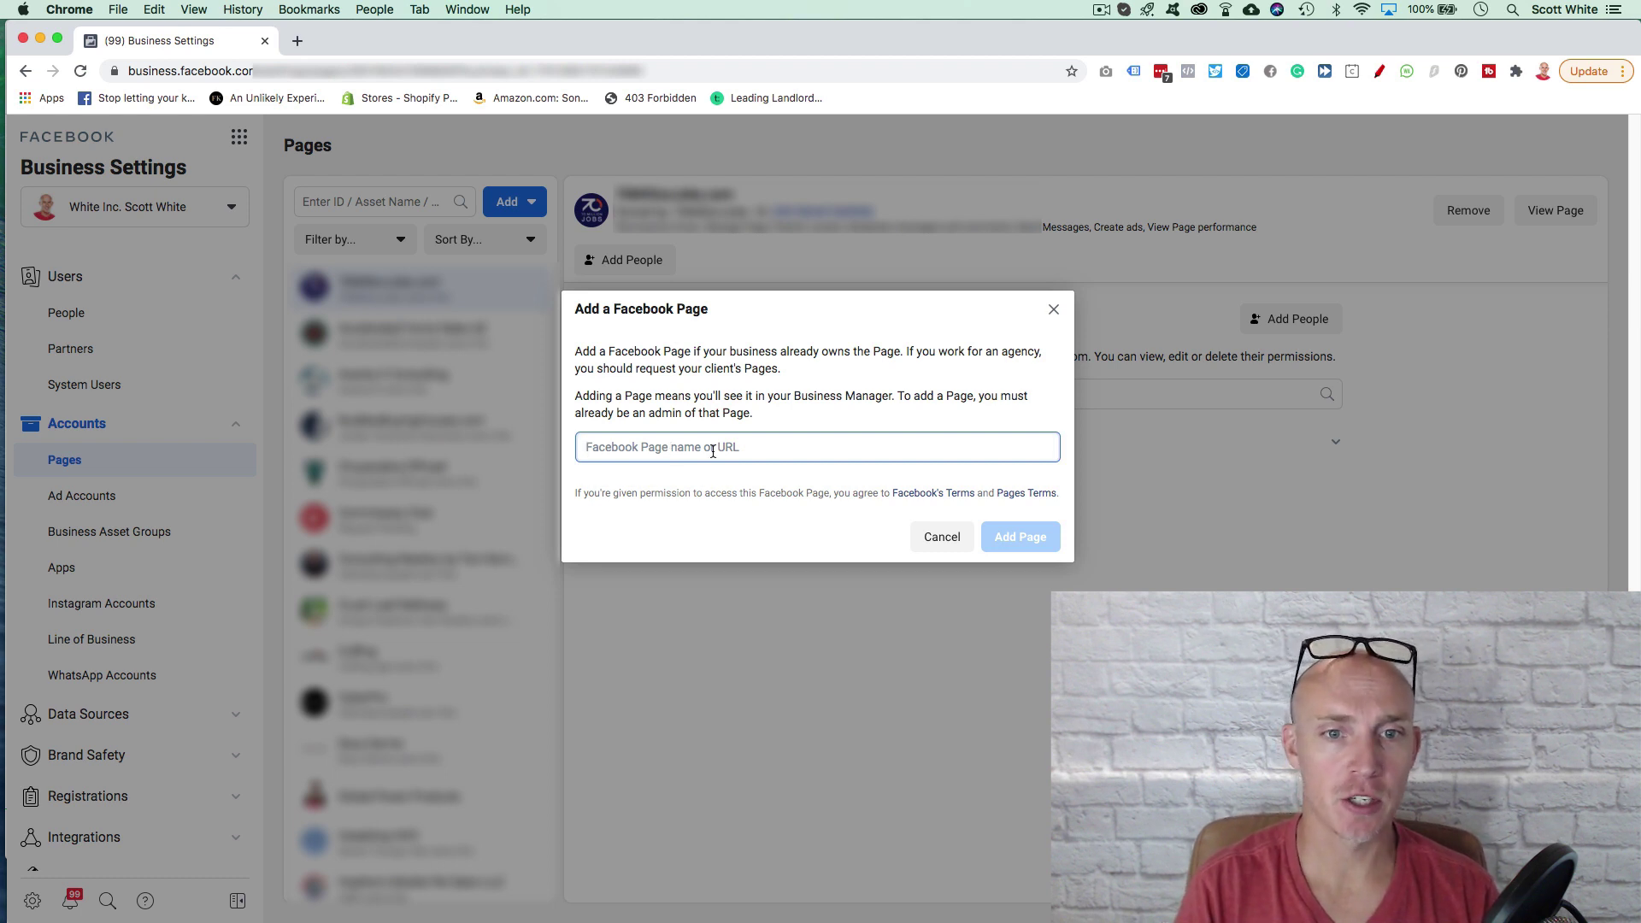
type("fitnes")
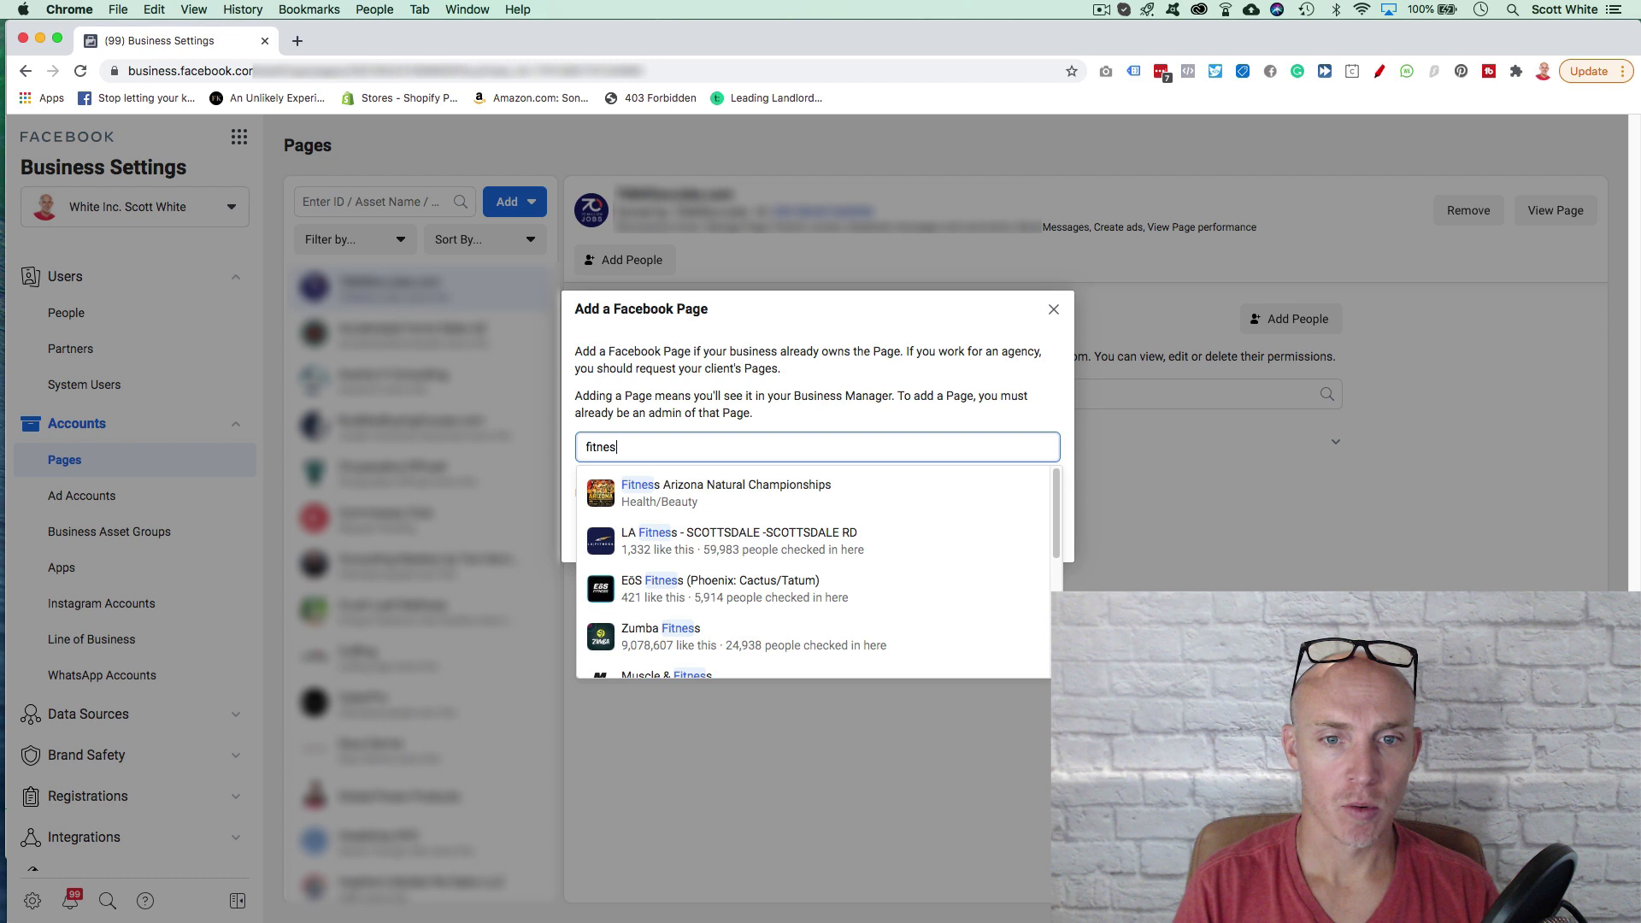
scroll(762, 593, "down", 5)
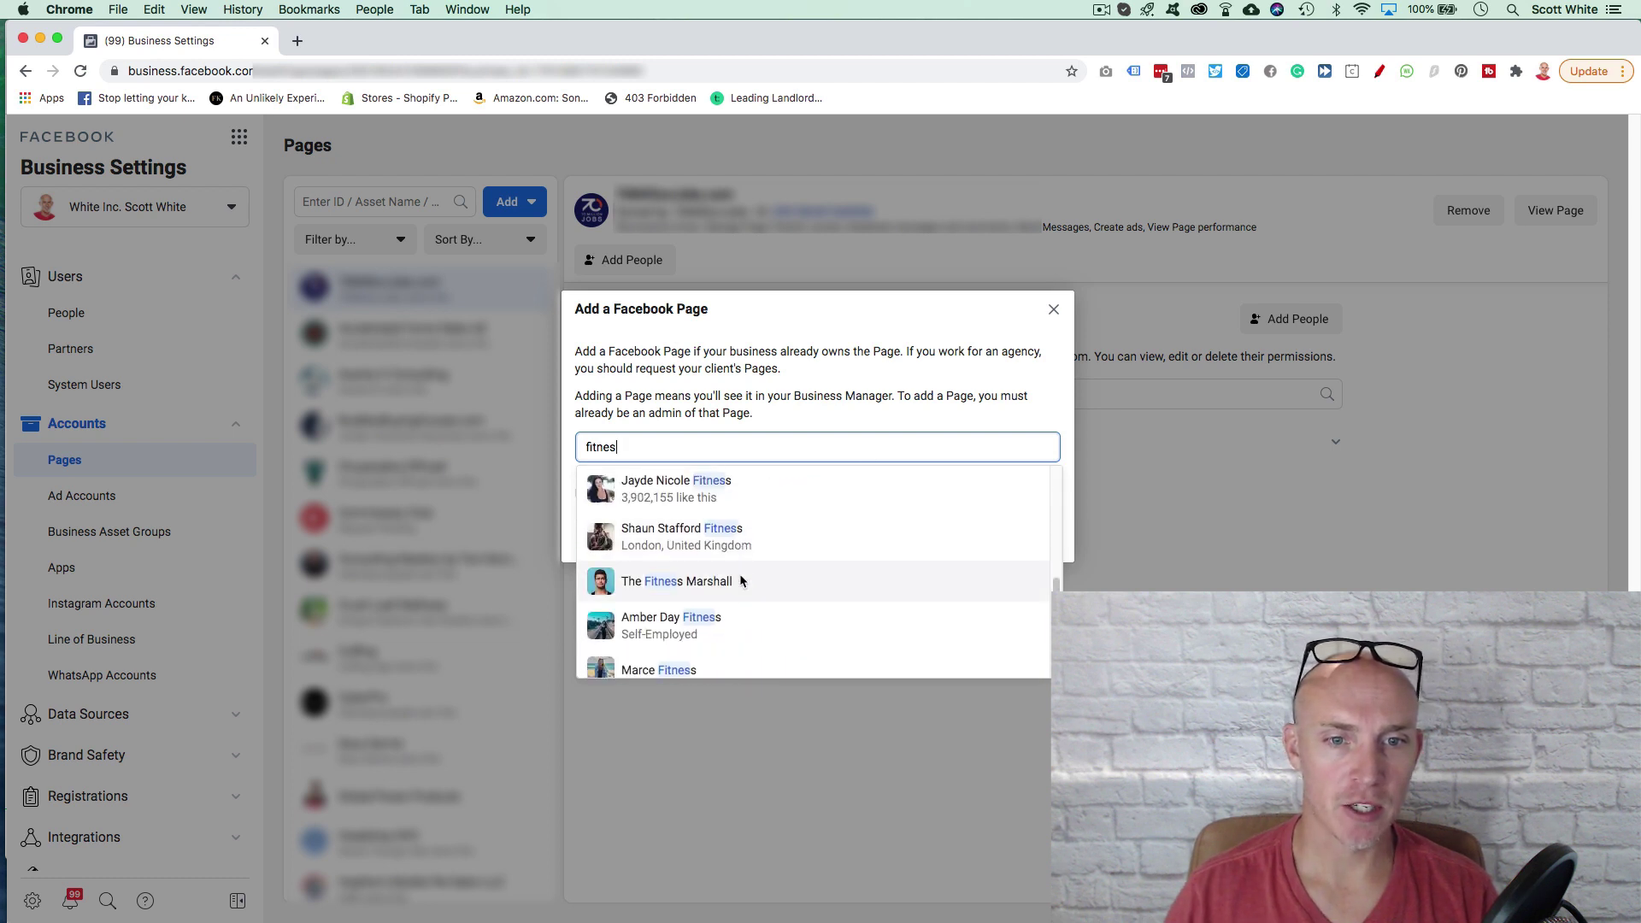
scroll(737, 571, "up", 5)
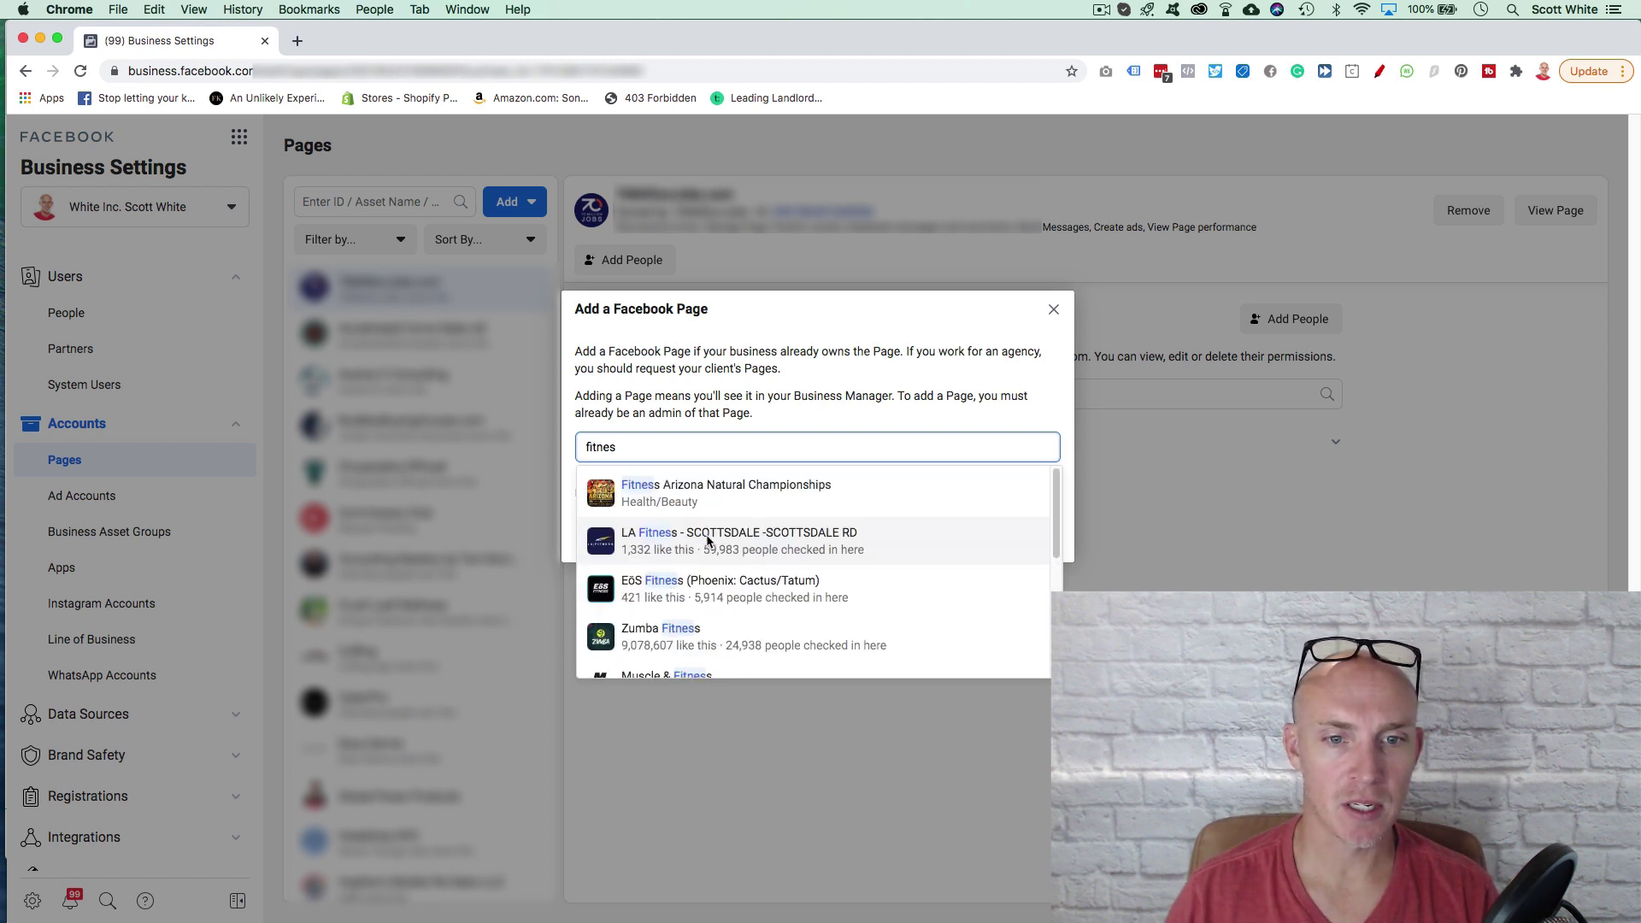
double_click(649, 449)
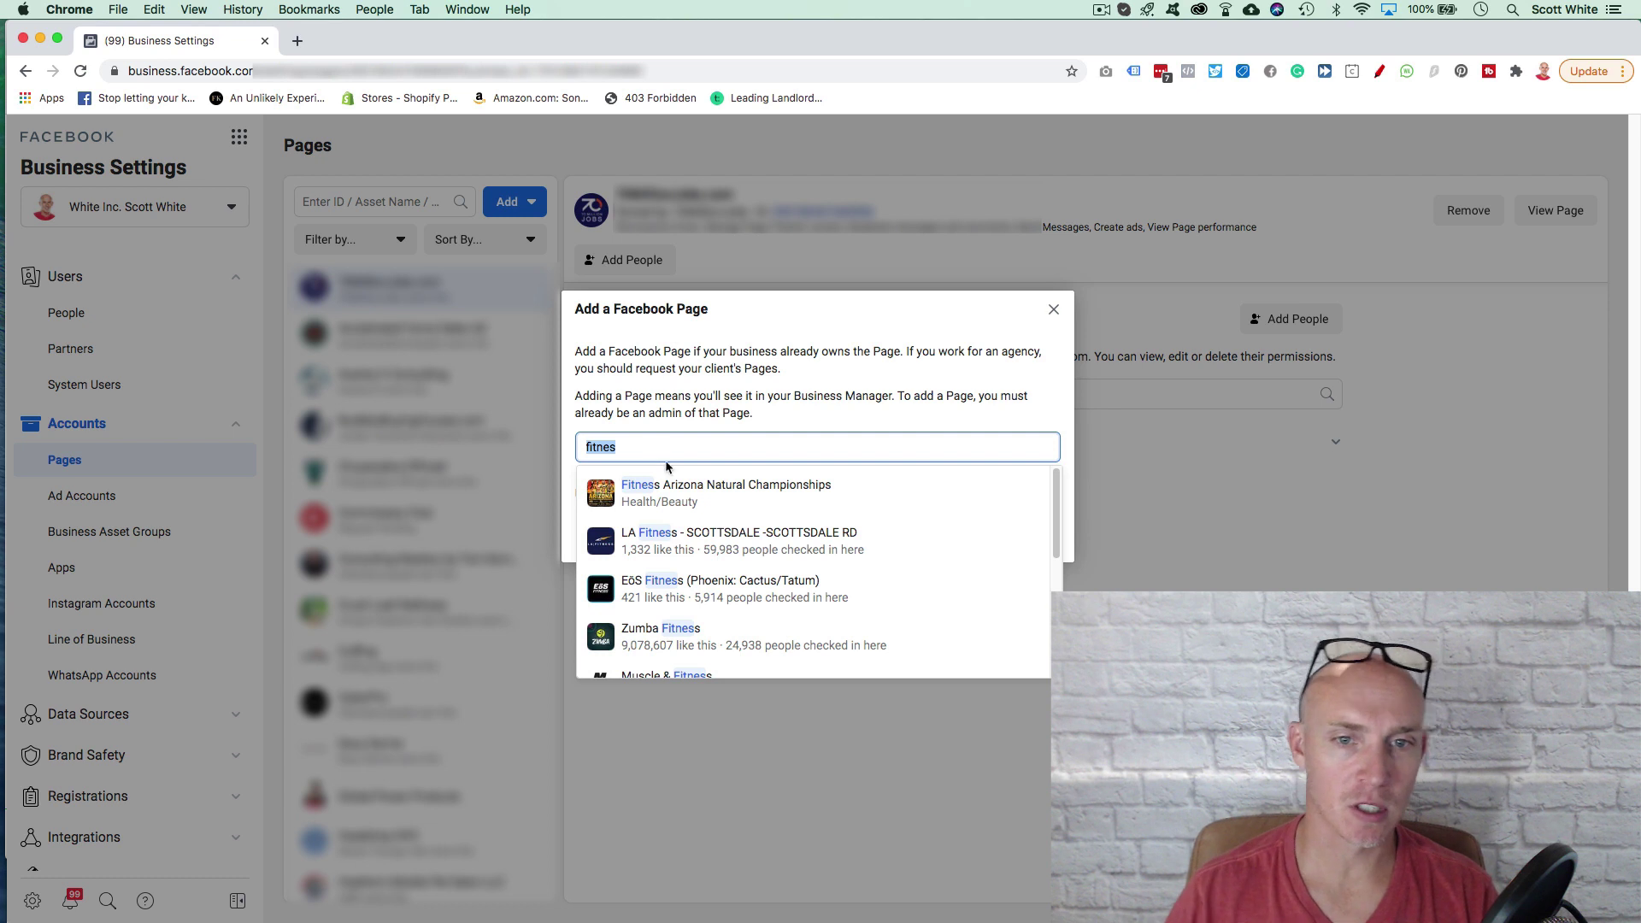
left_click(688, 484)
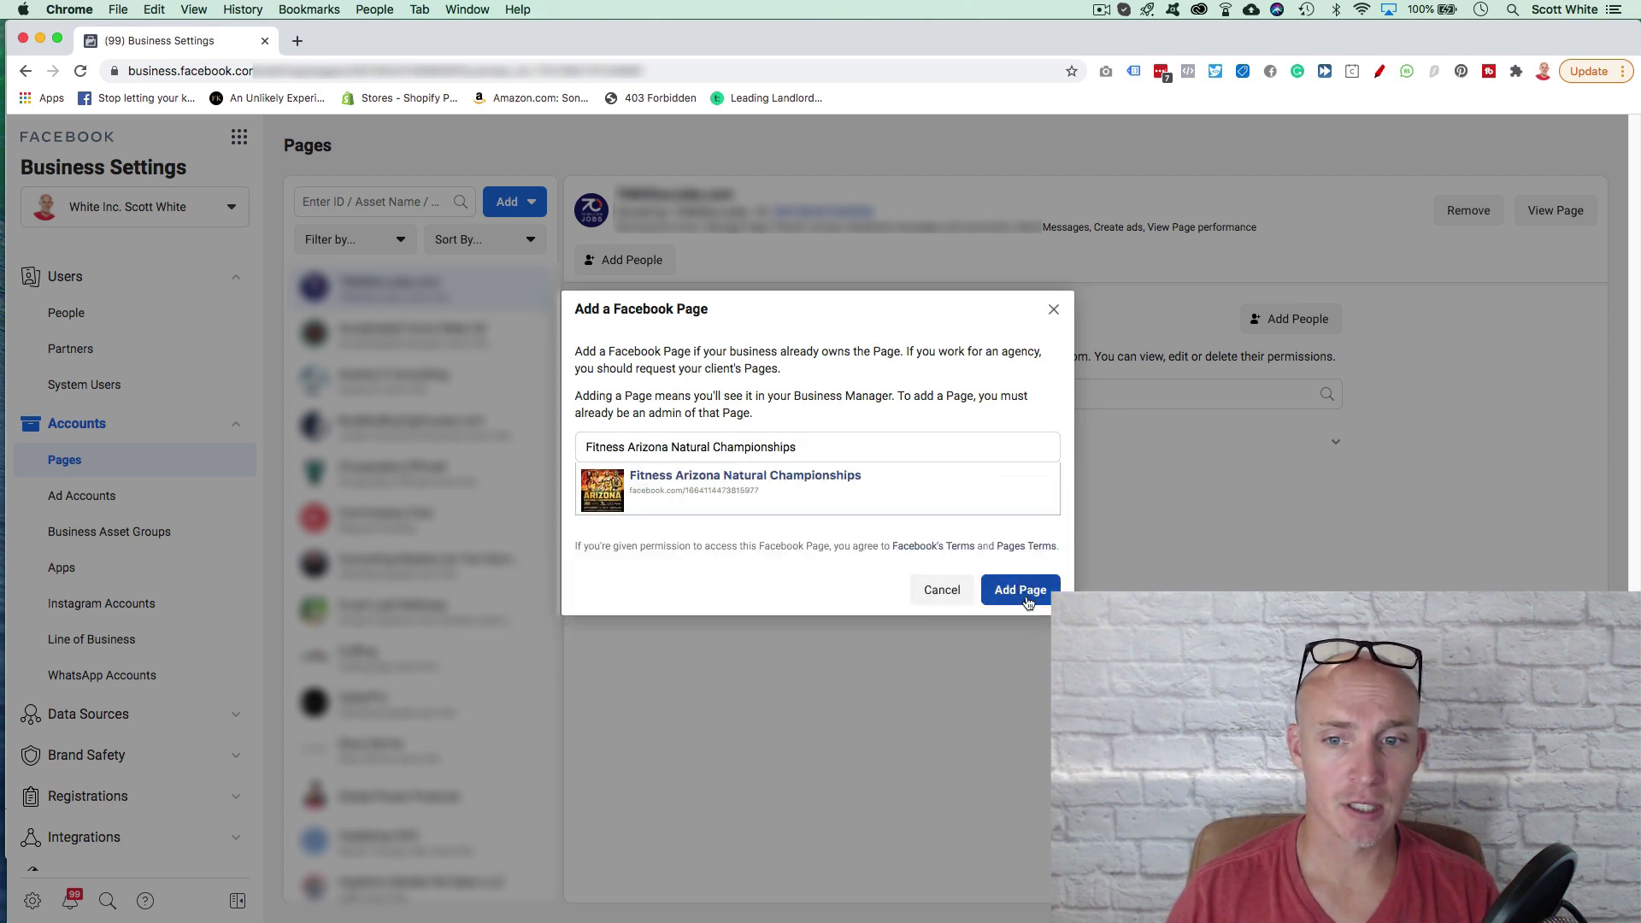
triple_click(836, 454)
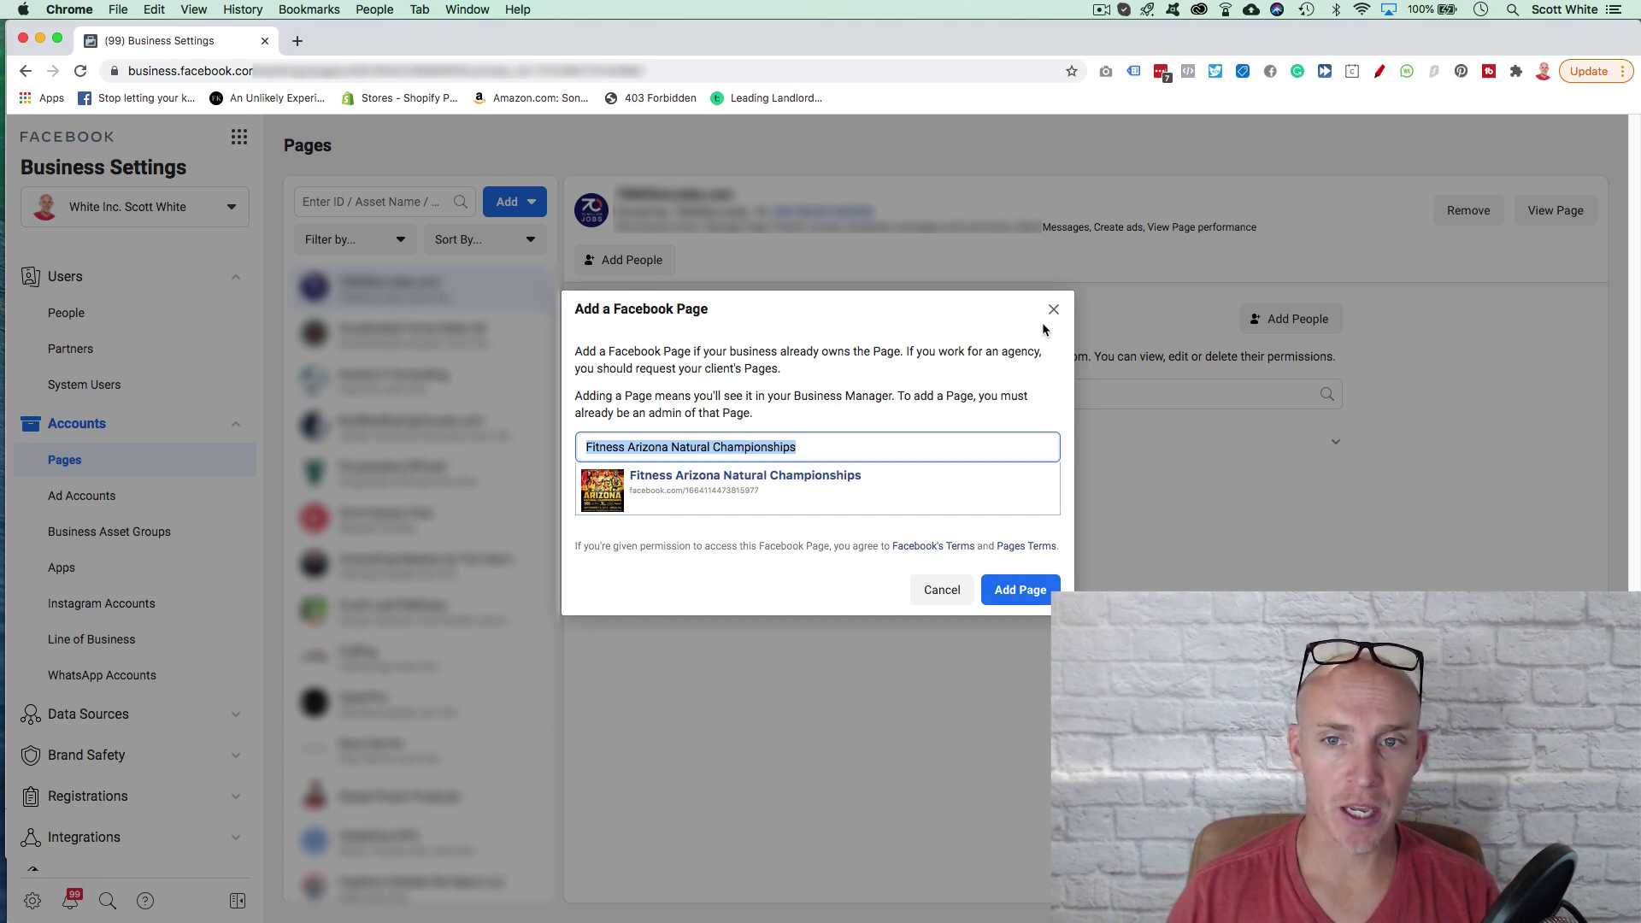
left_click(1052, 312)
Step: Start a Page access request and pick the fitness athlete's Page from the 'fitnes' search
left_click(513, 201)
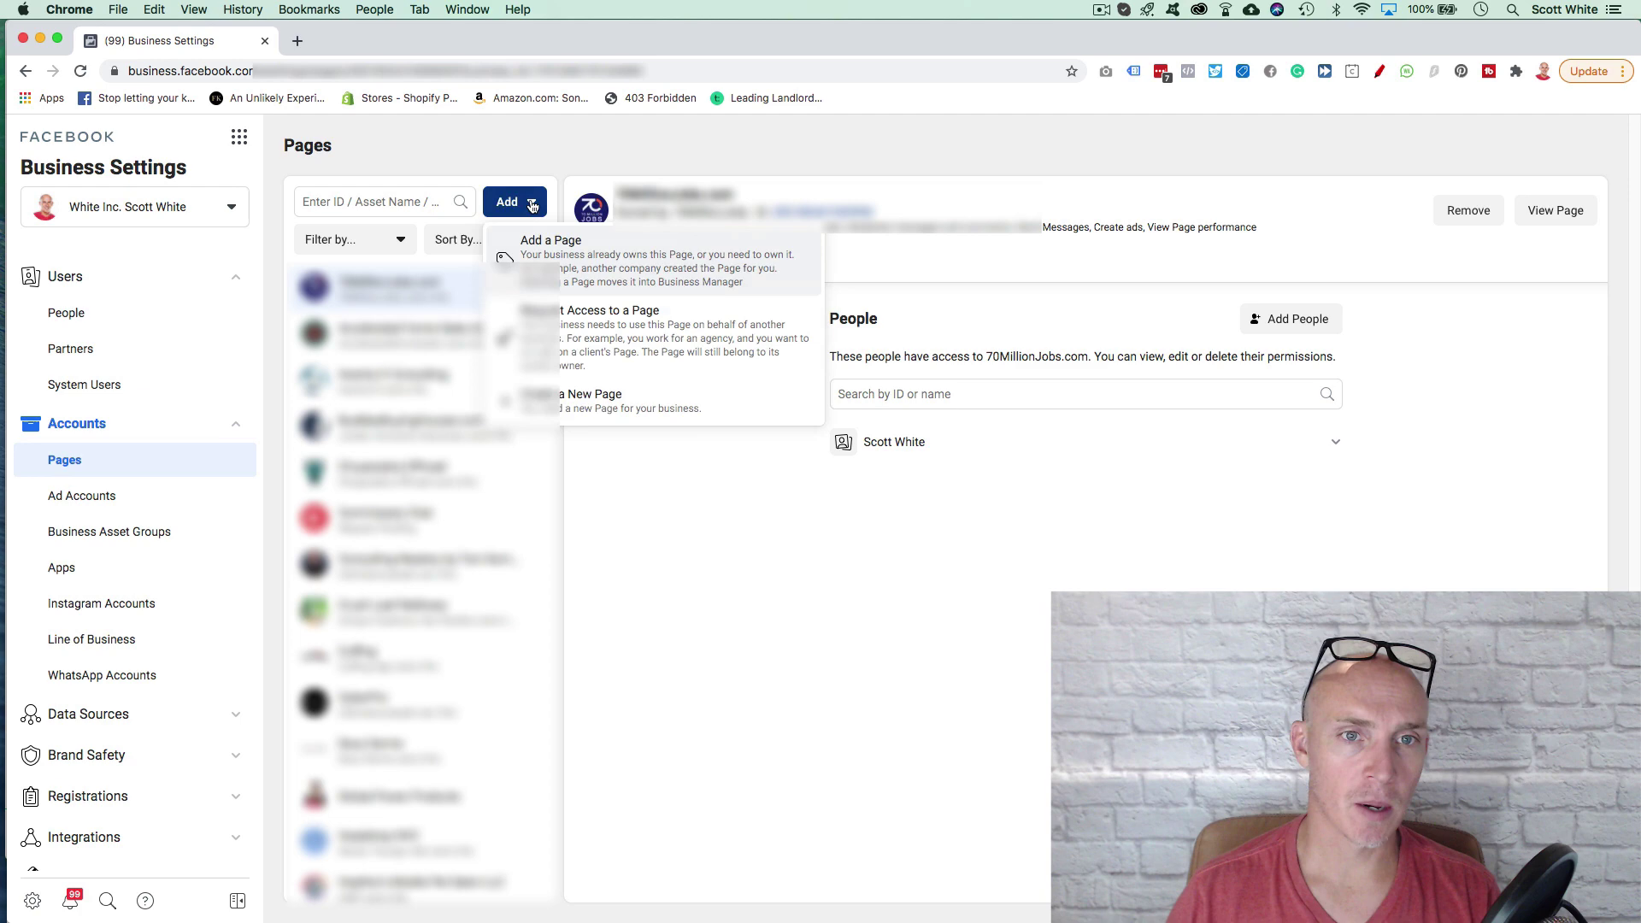
left_click(613, 339)
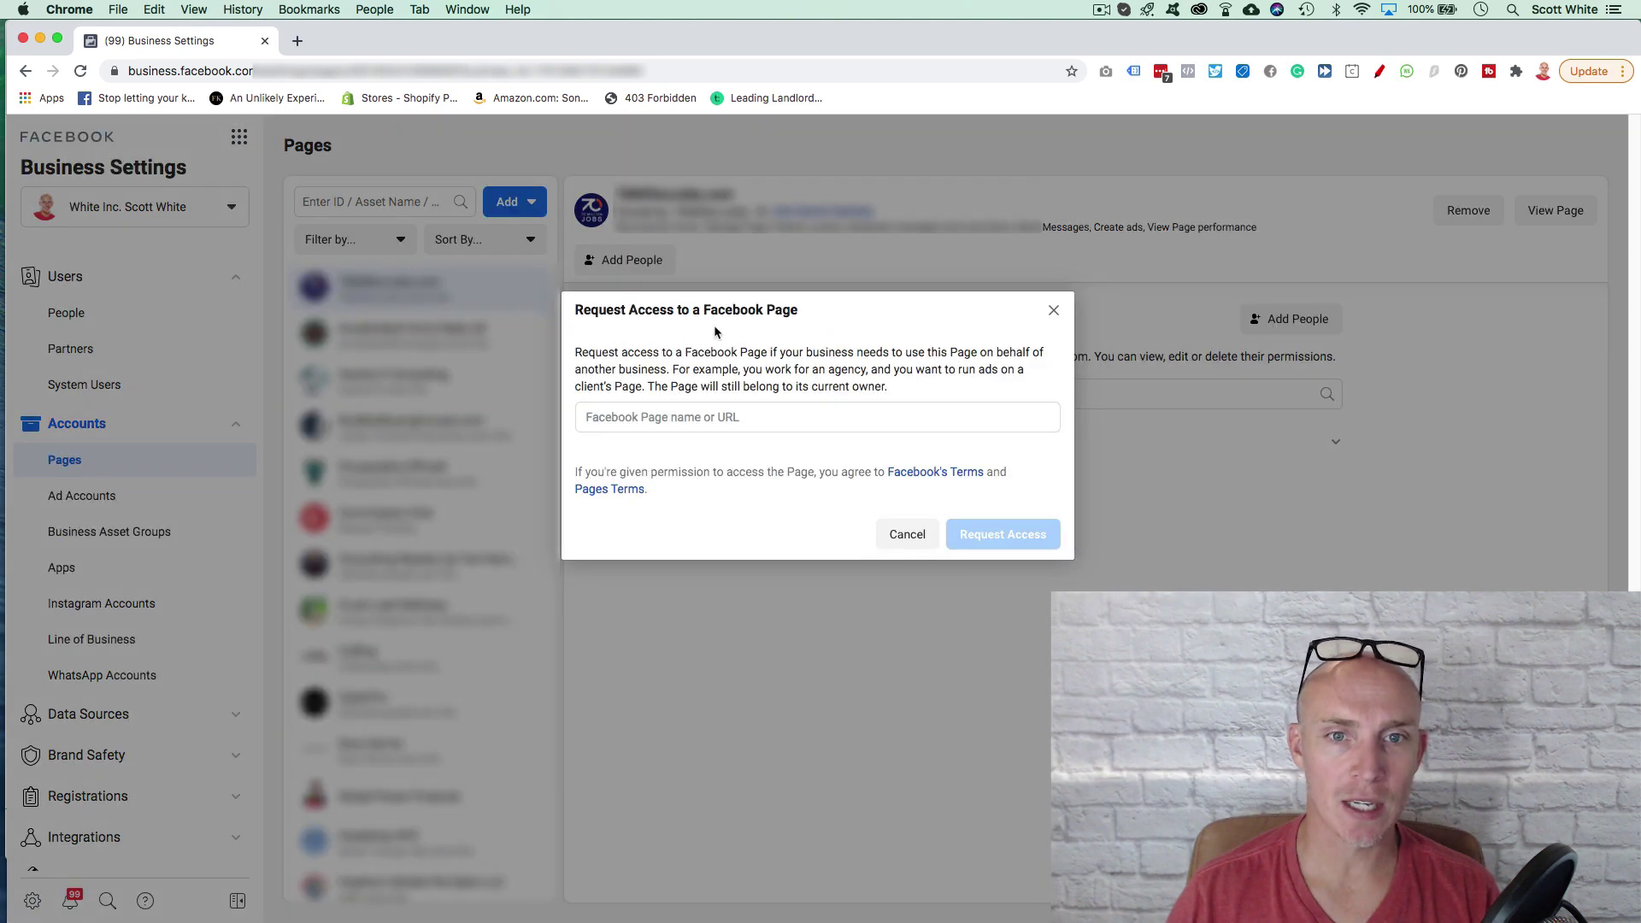
left_click(673, 420)
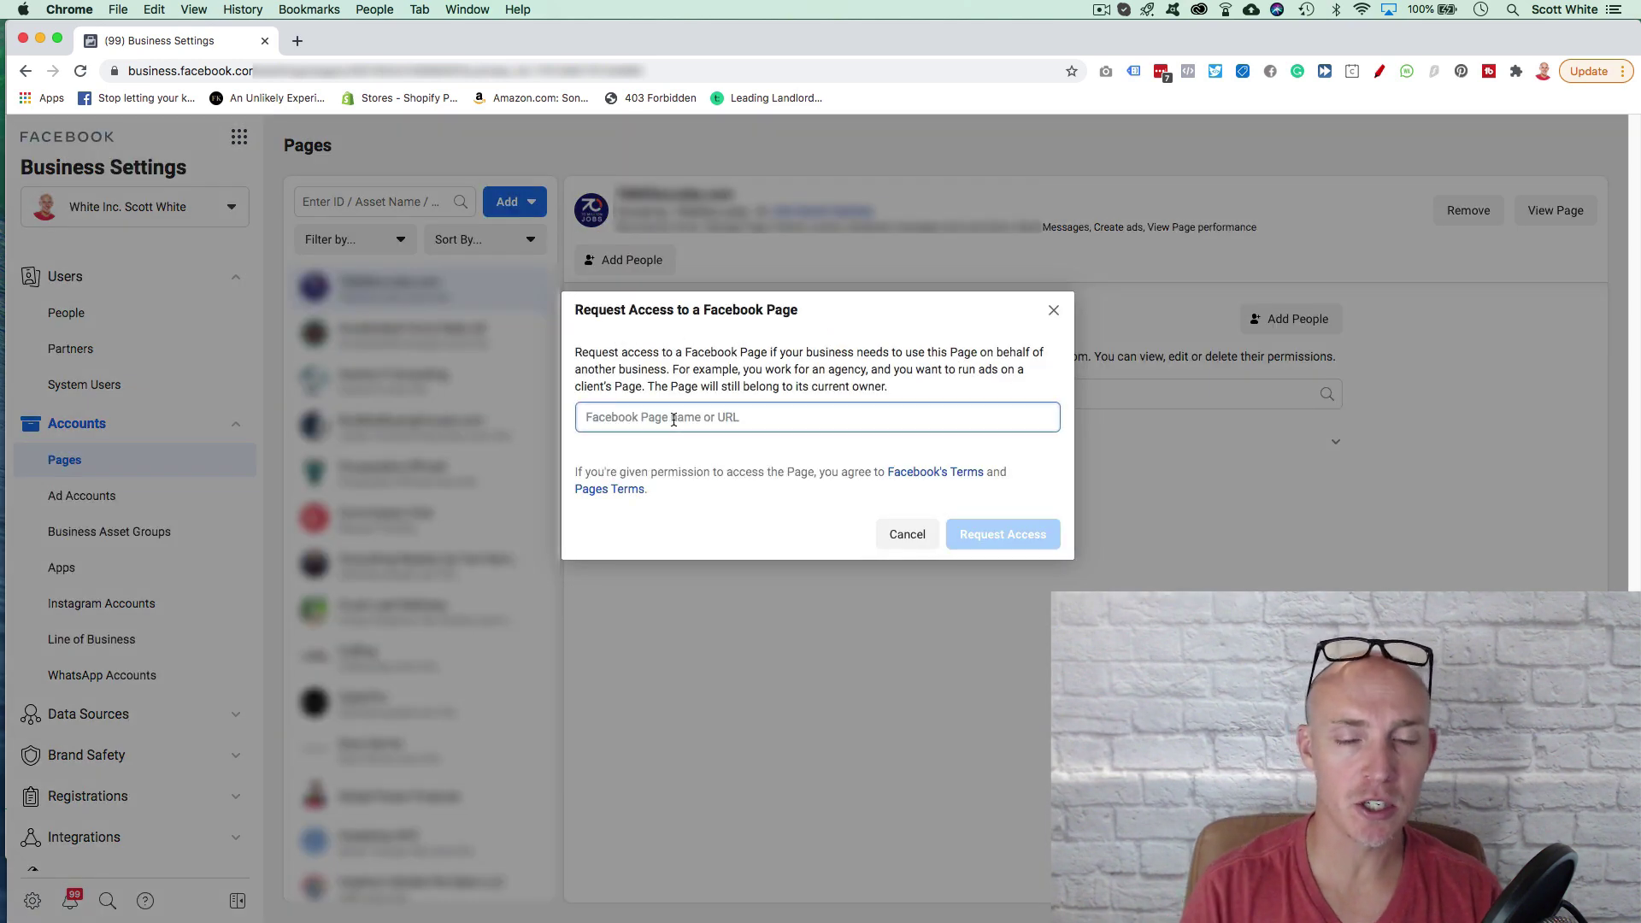
type("fitness")
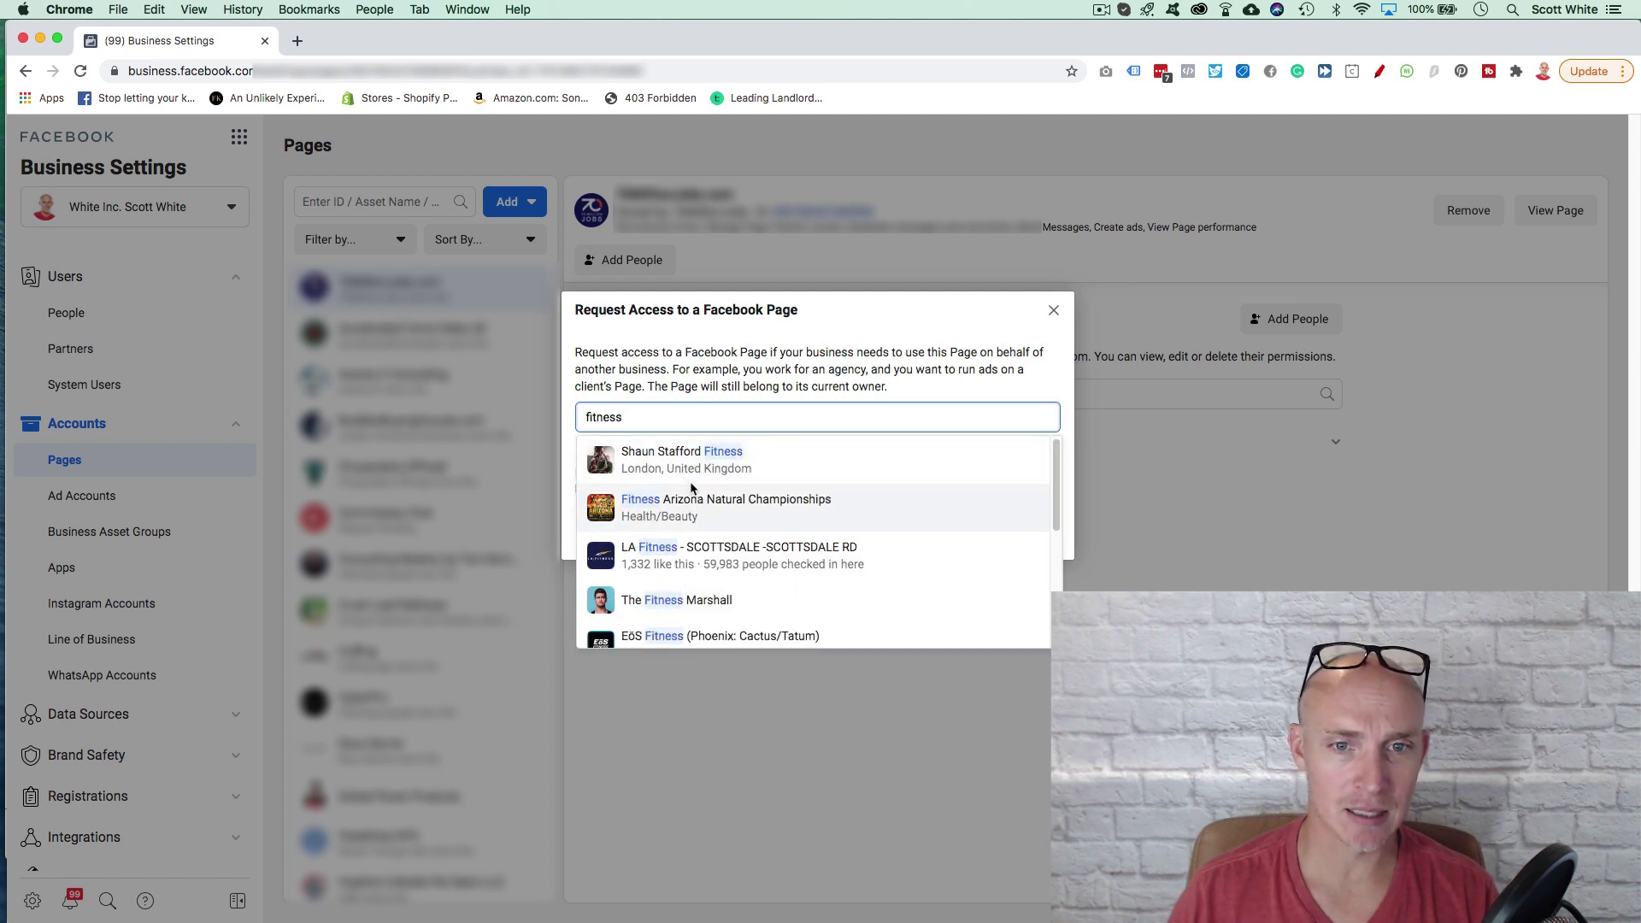
scroll(674, 469, "down", 5)
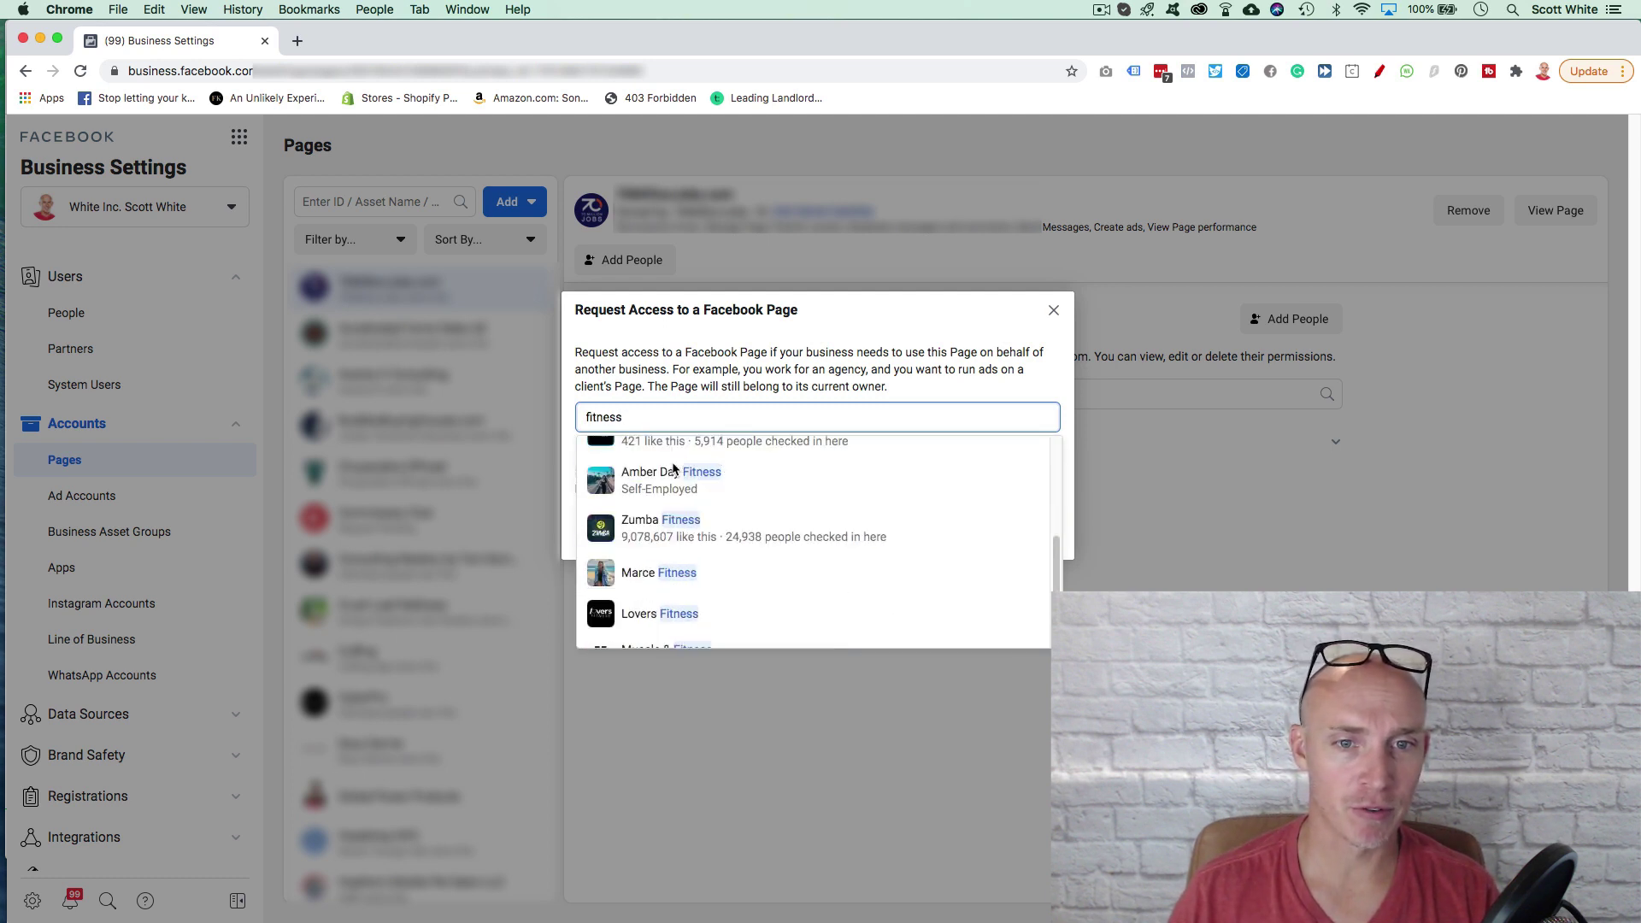
scroll(654, 504, "down", 1)
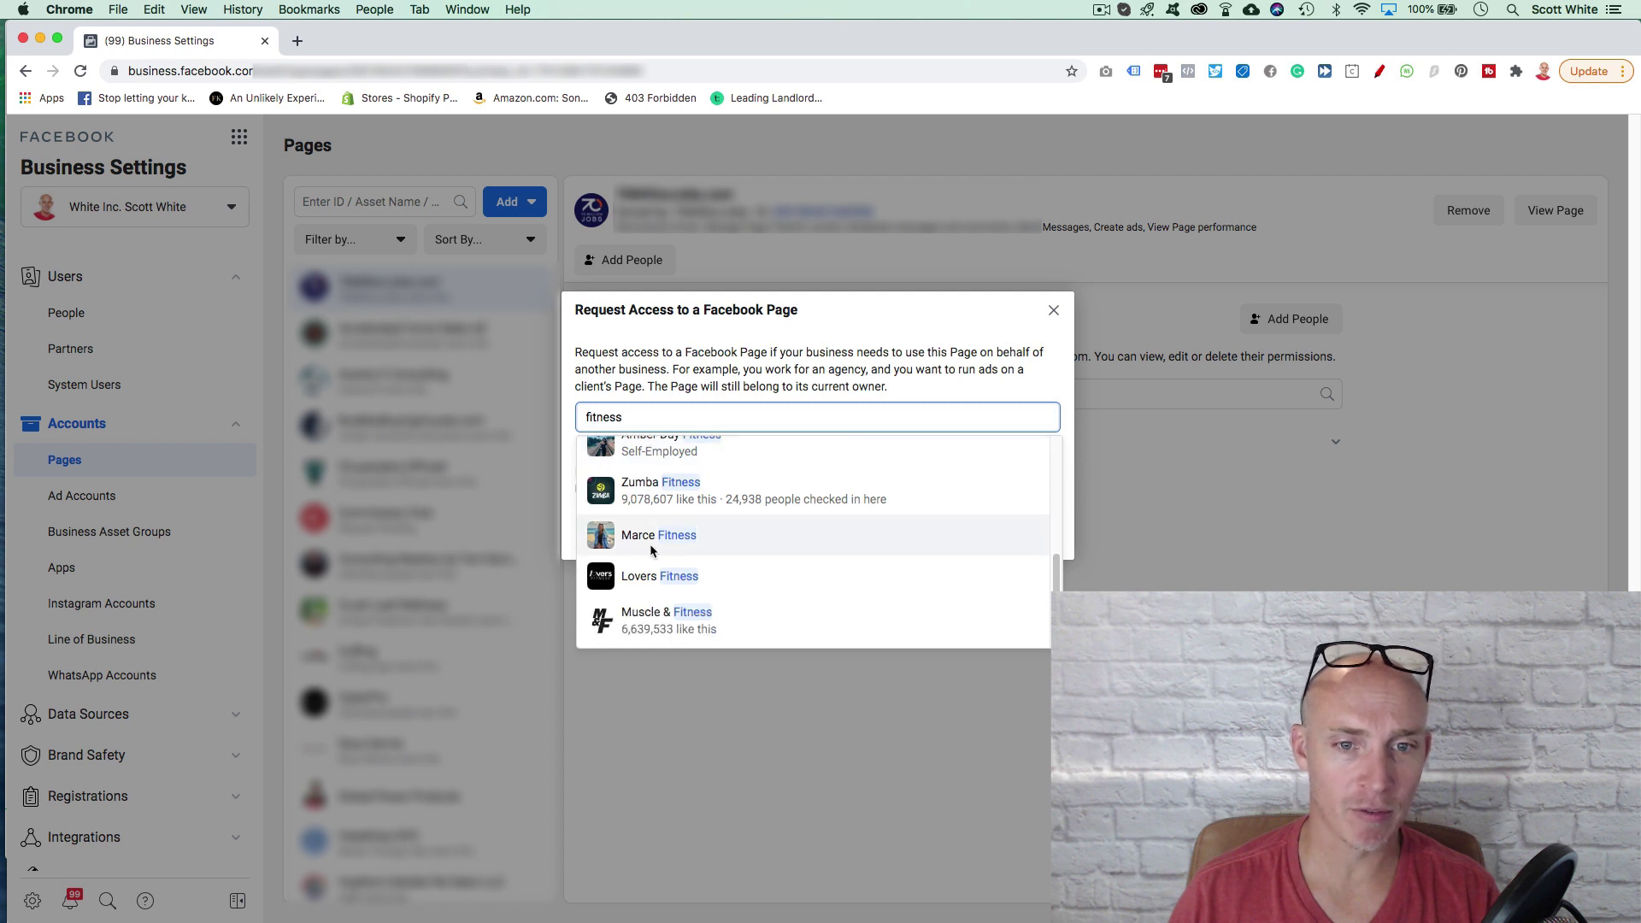
scroll(654, 547, "up", 6)
double_click(645, 417)
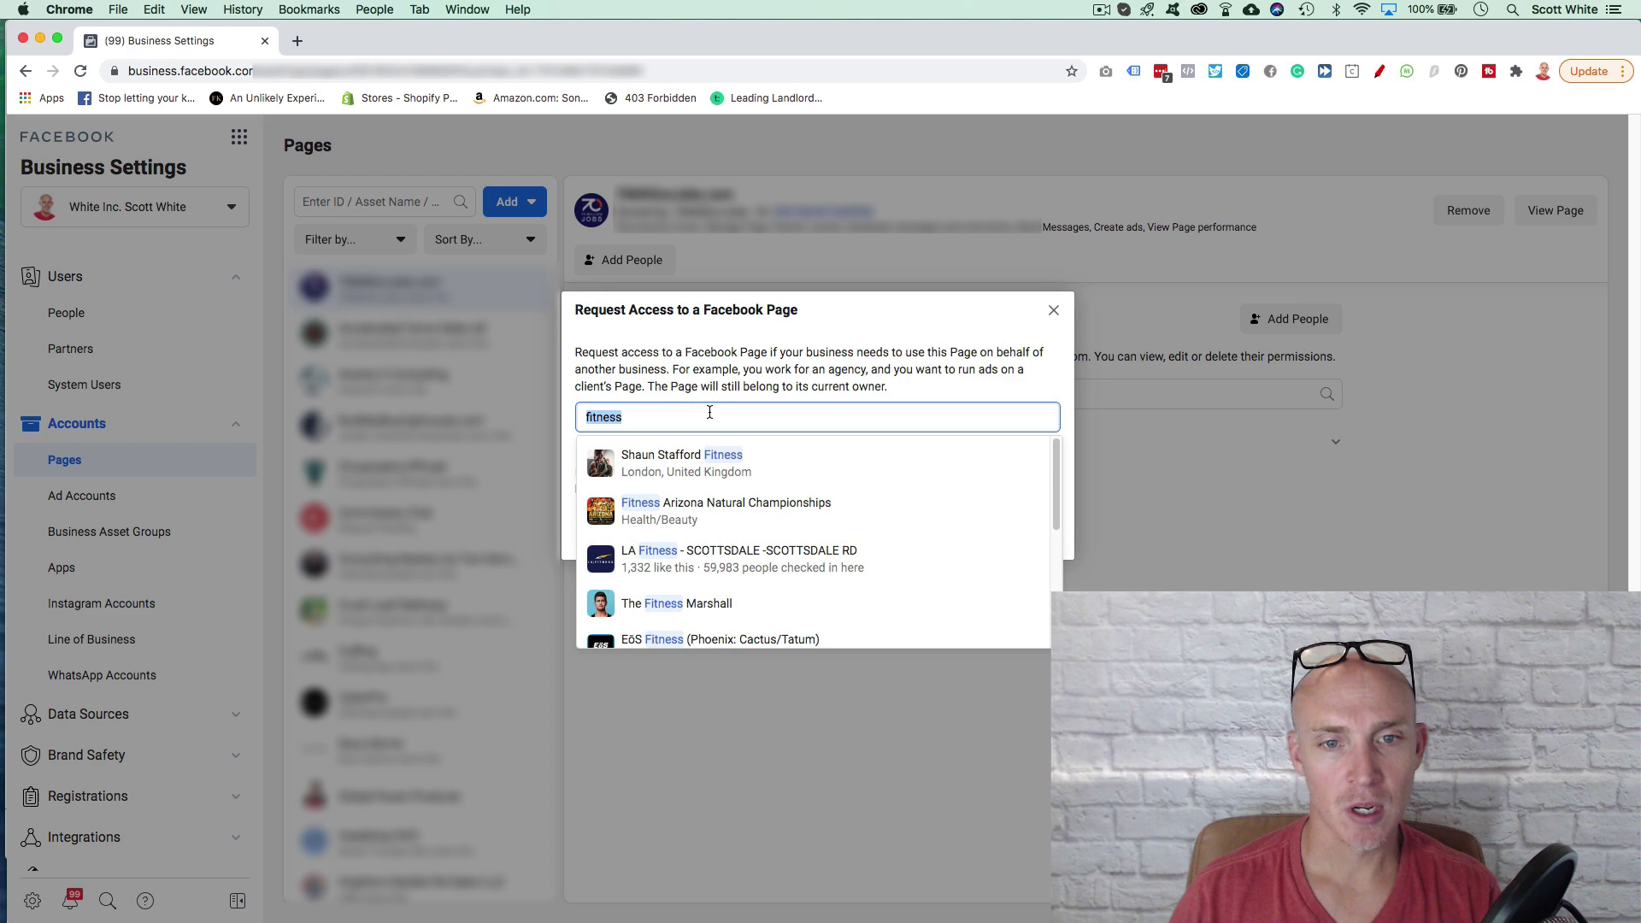
left_click(668, 467)
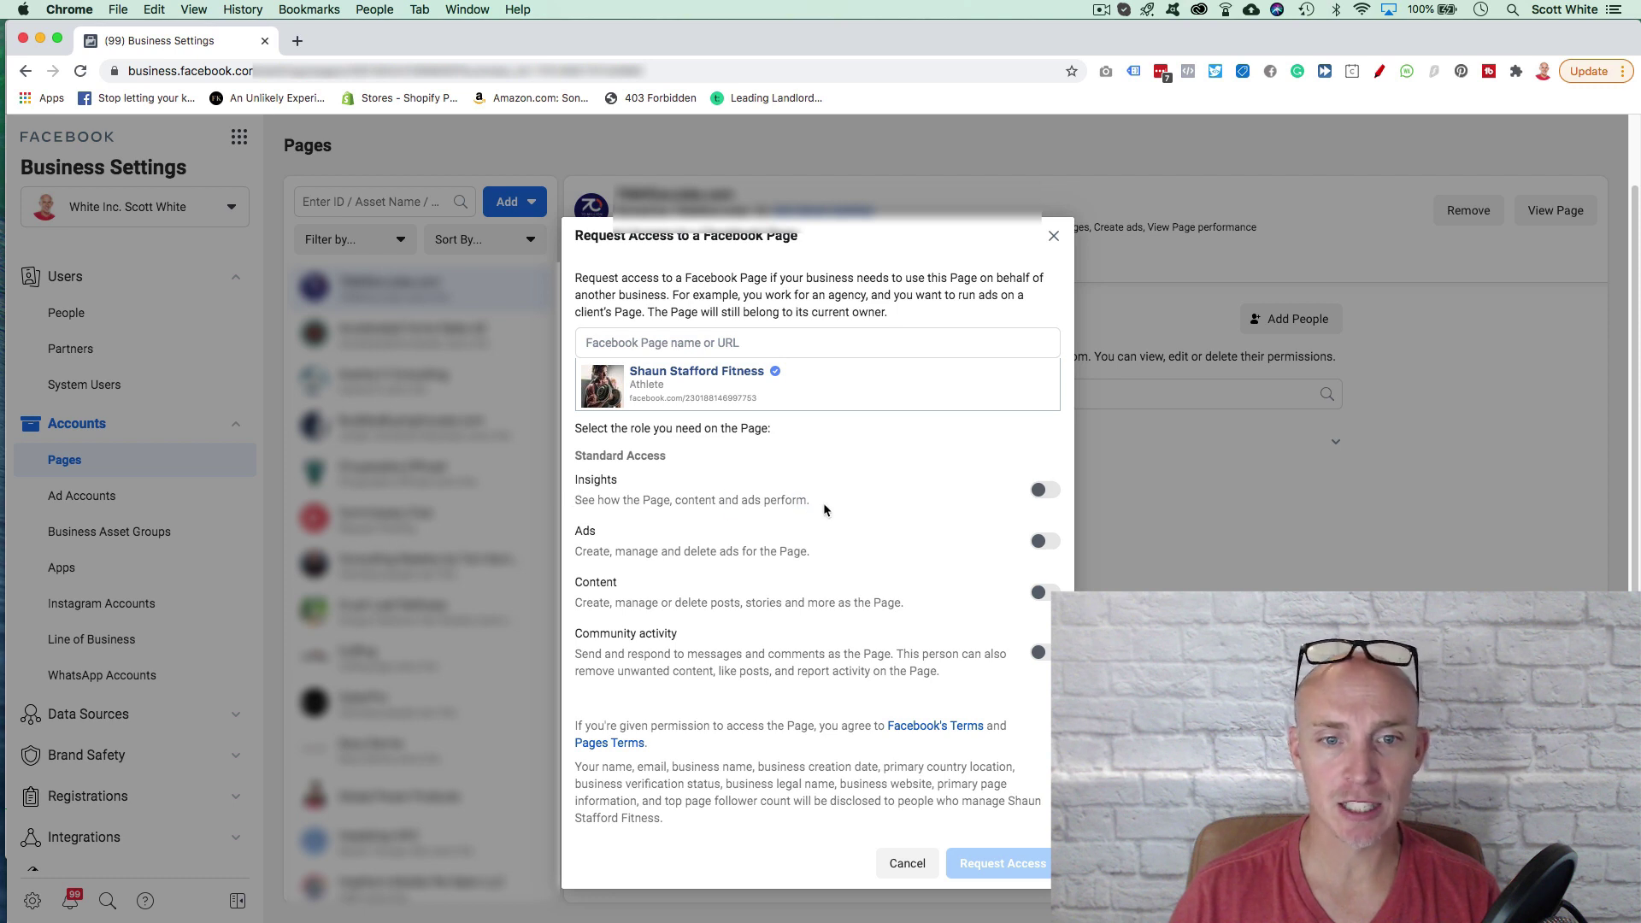
Step: Switch on the Content and Ads roles for the access request
left_click_drag(576, 552, 828, 562)
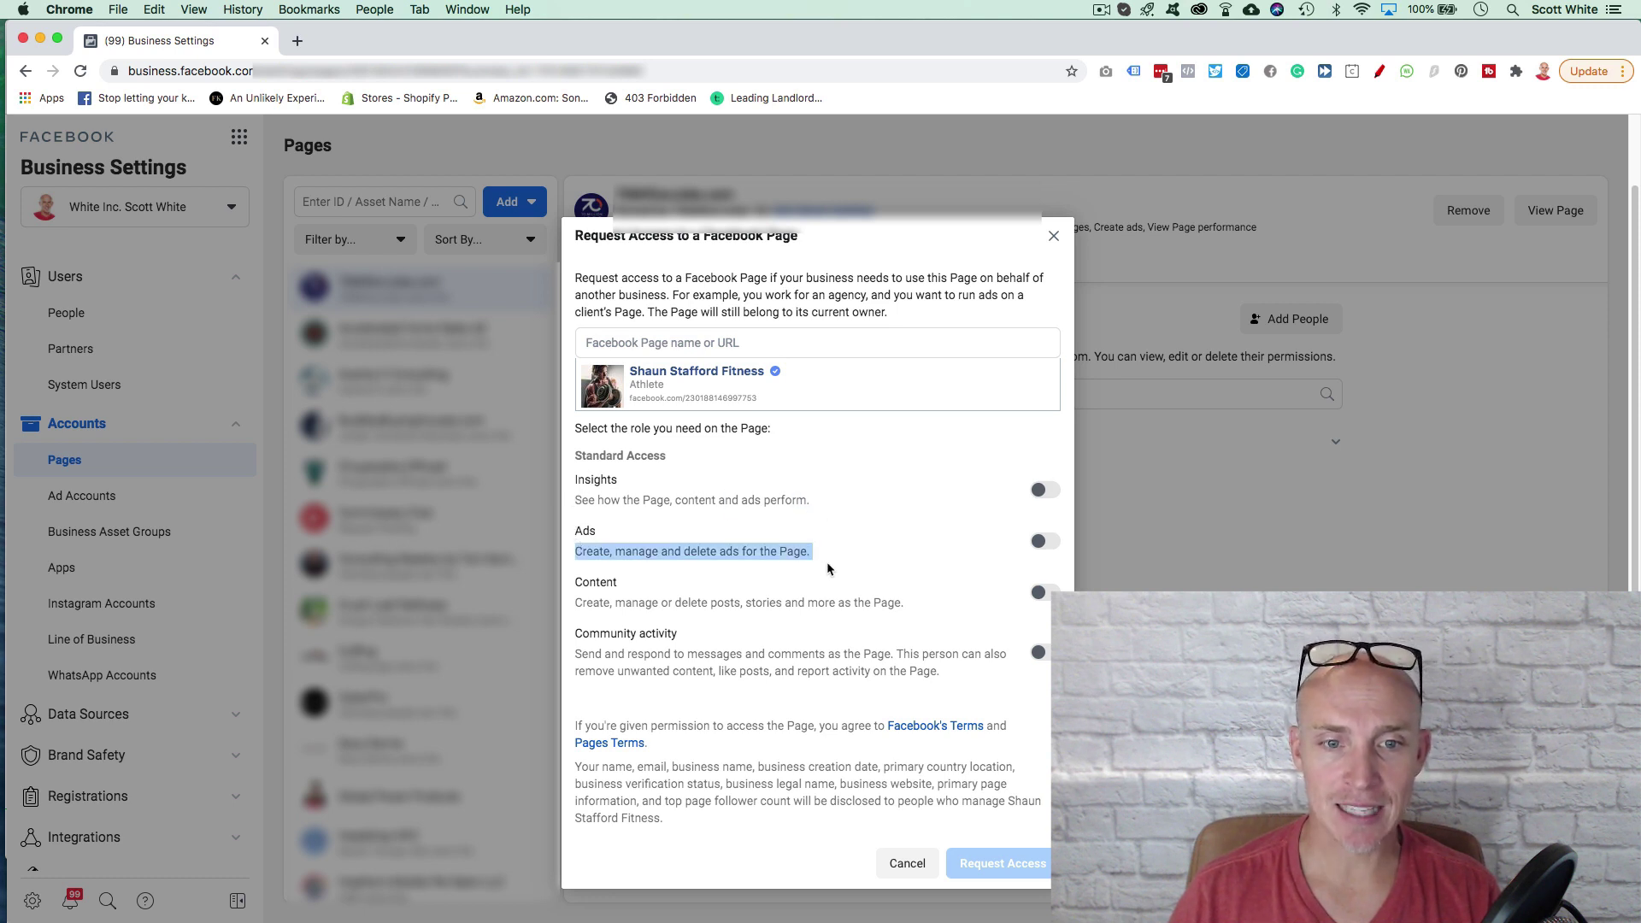
left_click(828, 562)
left_click_drag(577, 602, 831, 621)
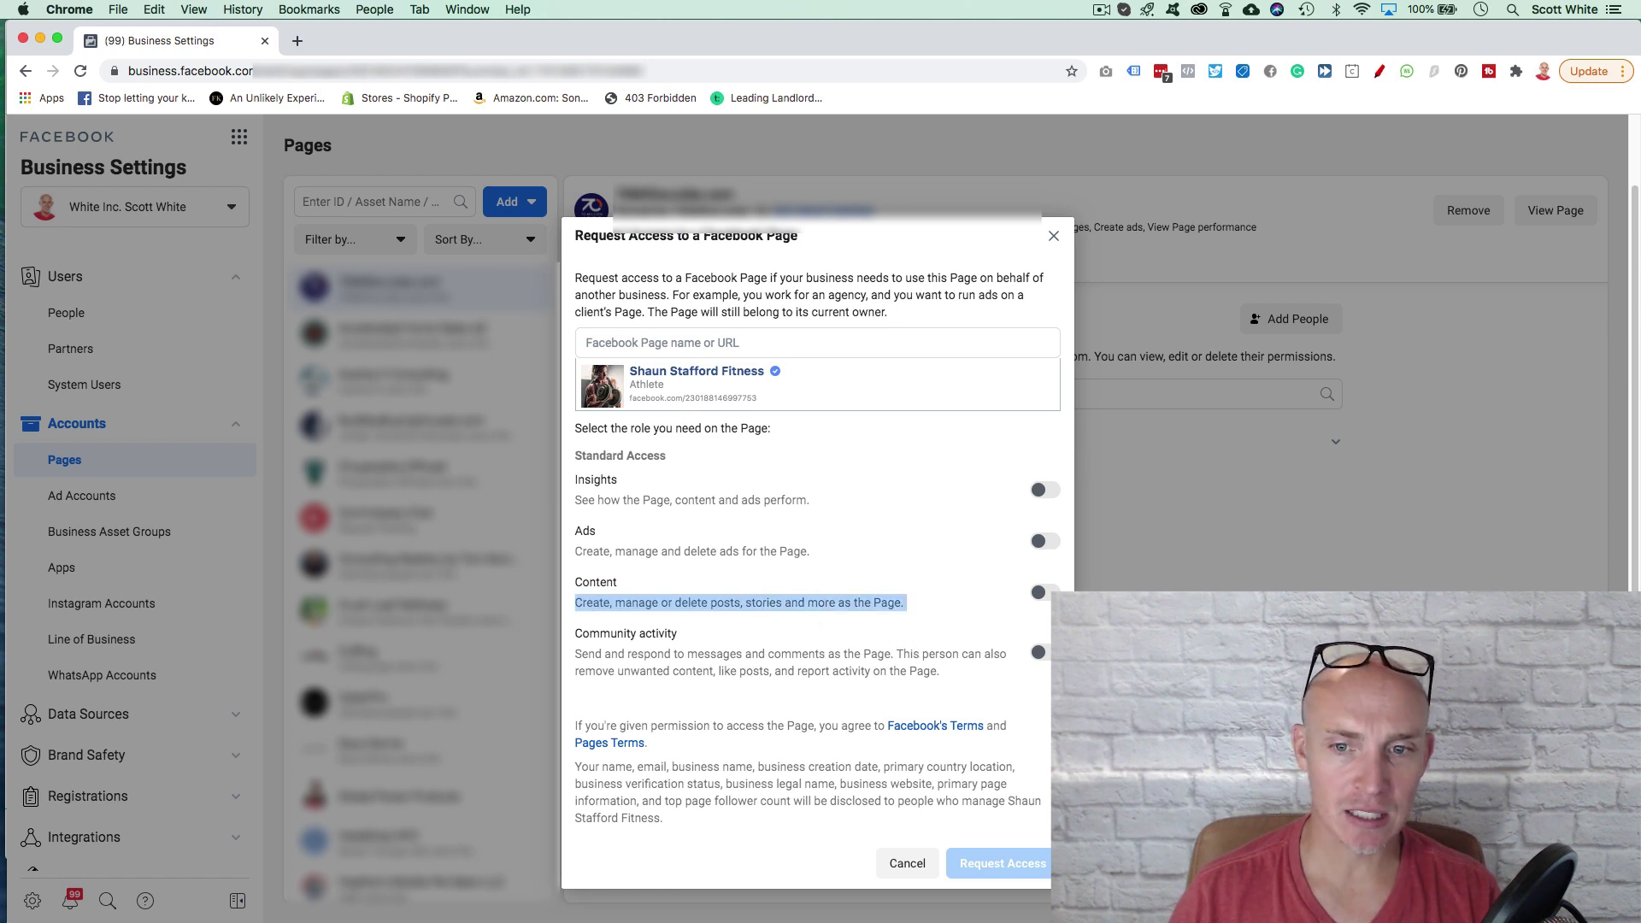
left_click(1043, 655)
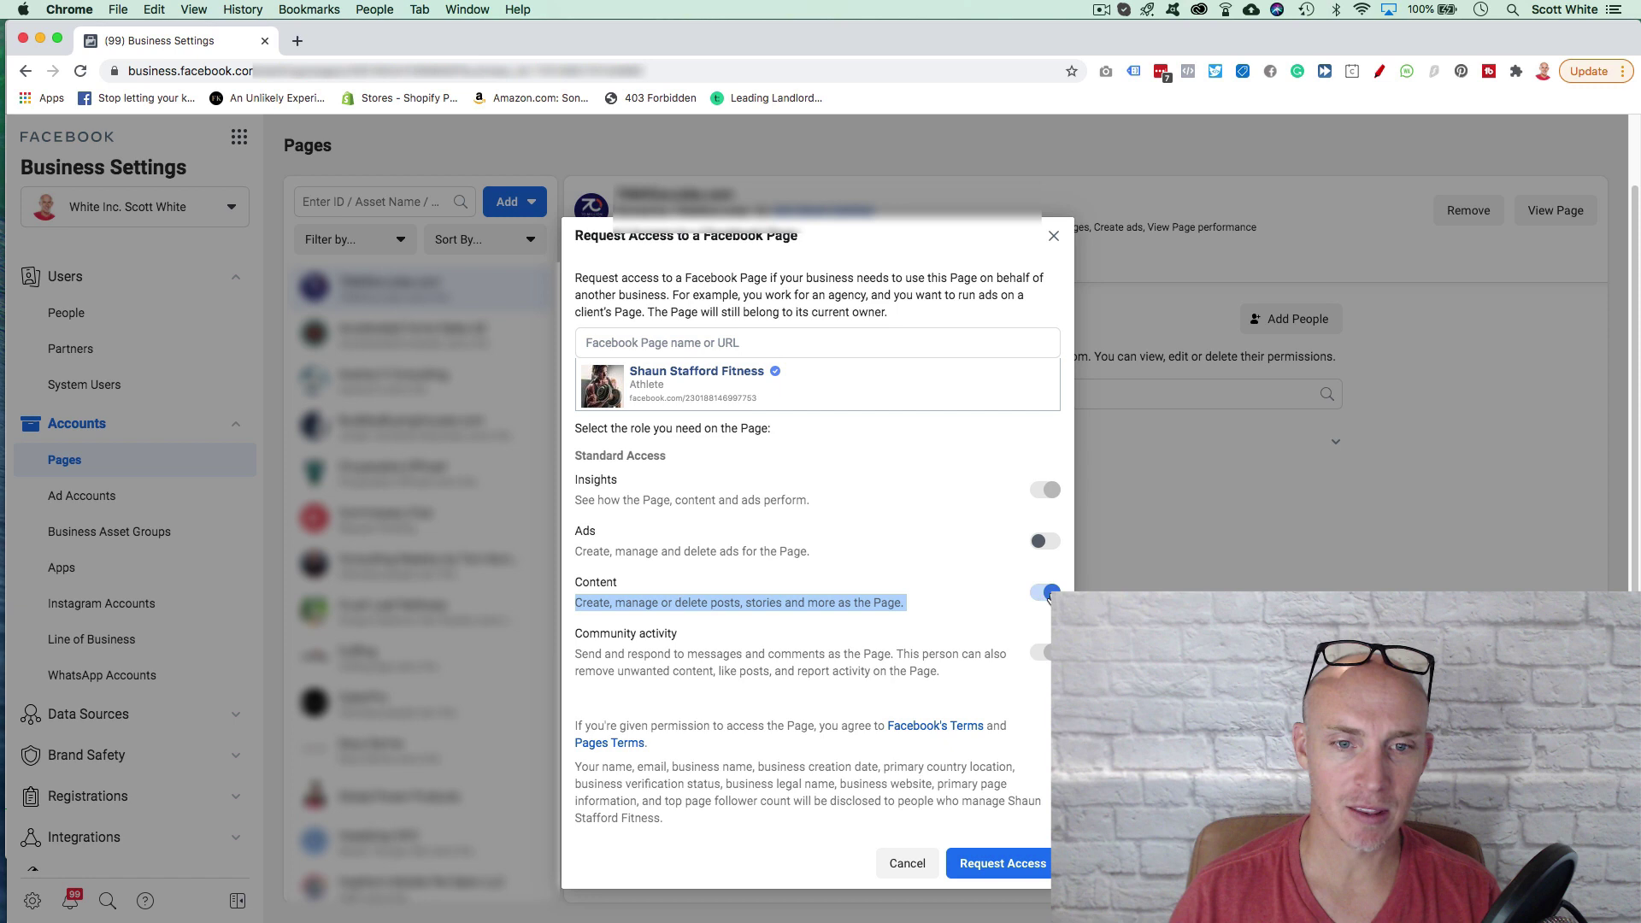
left_click(1057, 547)
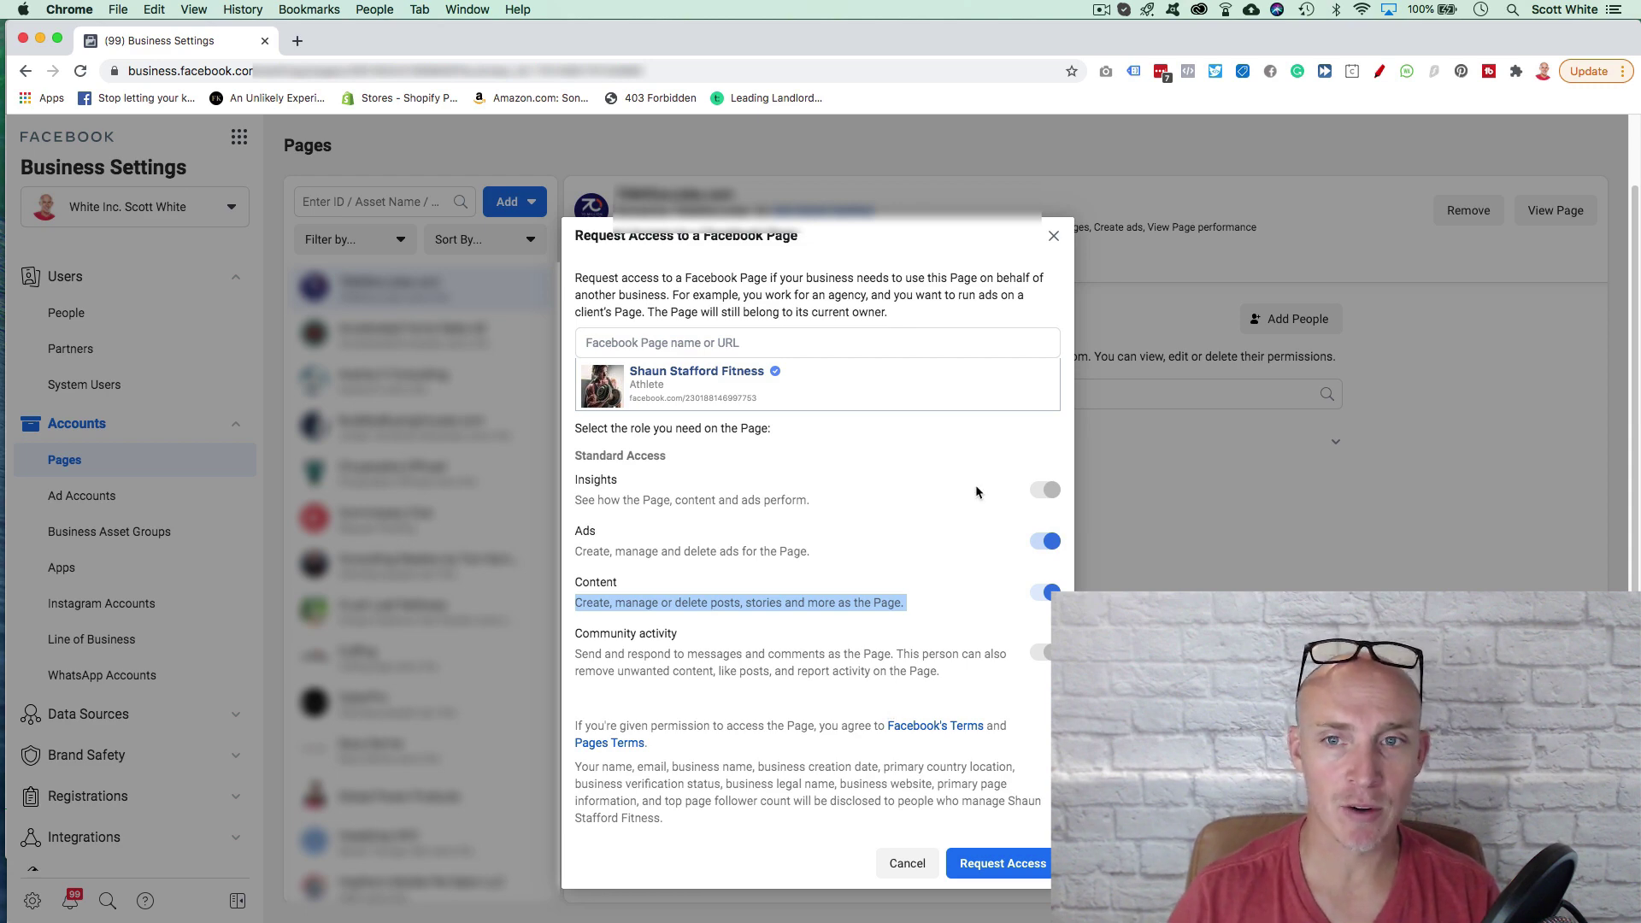
Step: Cancel the Request Access dialog unsent and choose Create a New Page from the Add options
left_click(1054, 237)
scroll(129, 598, "down", 3)
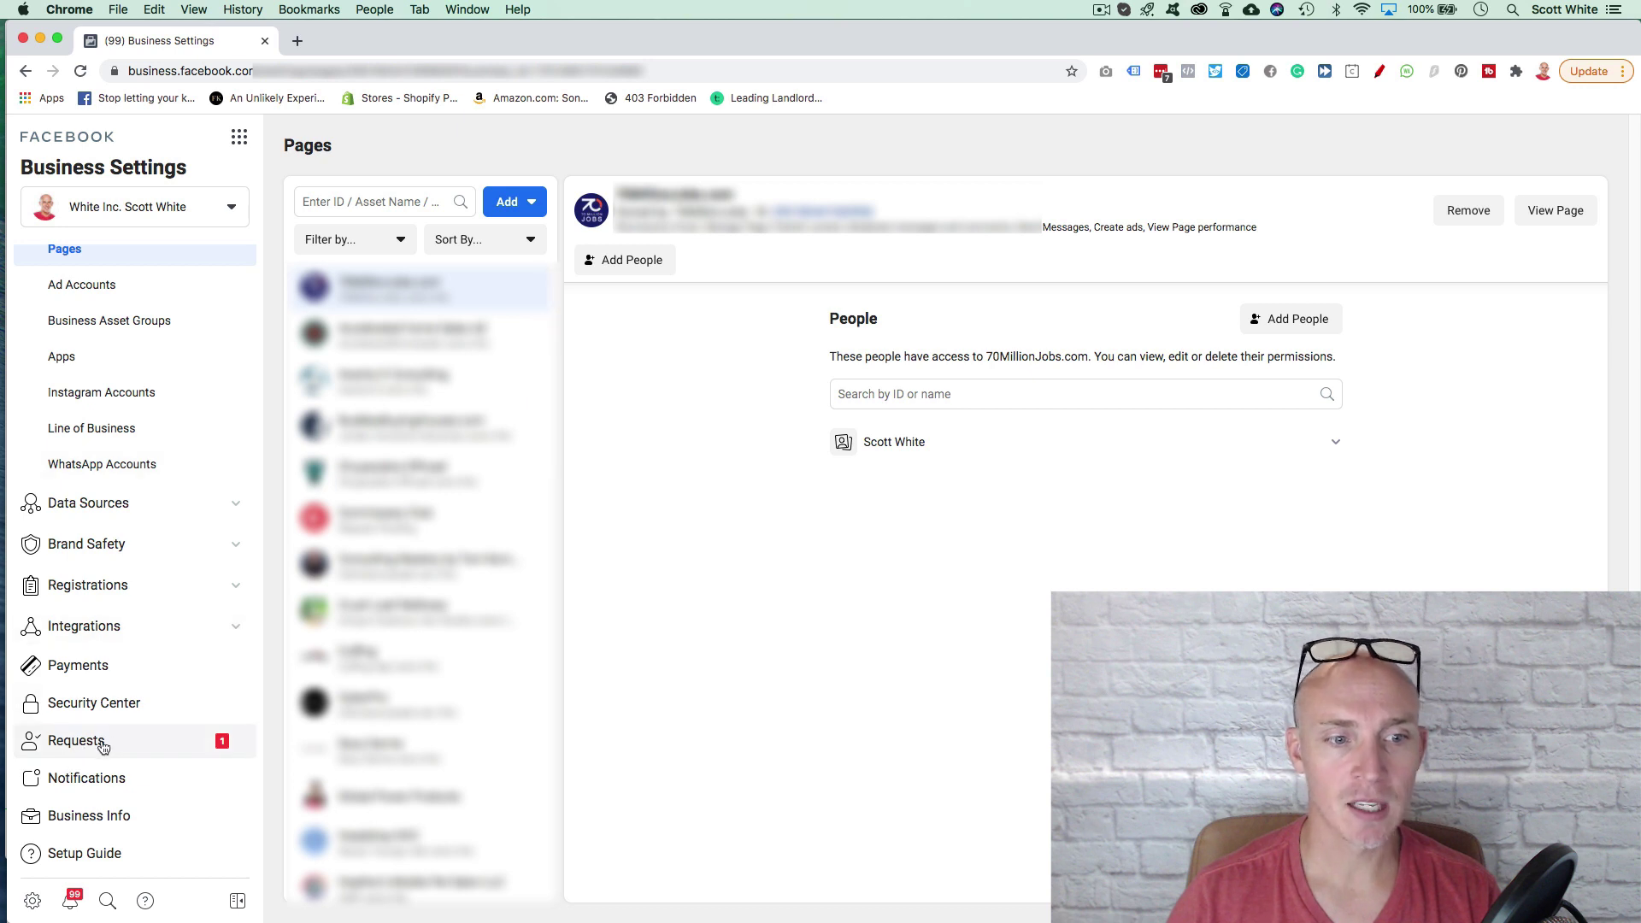
scroll(107, 513, "up", 3)
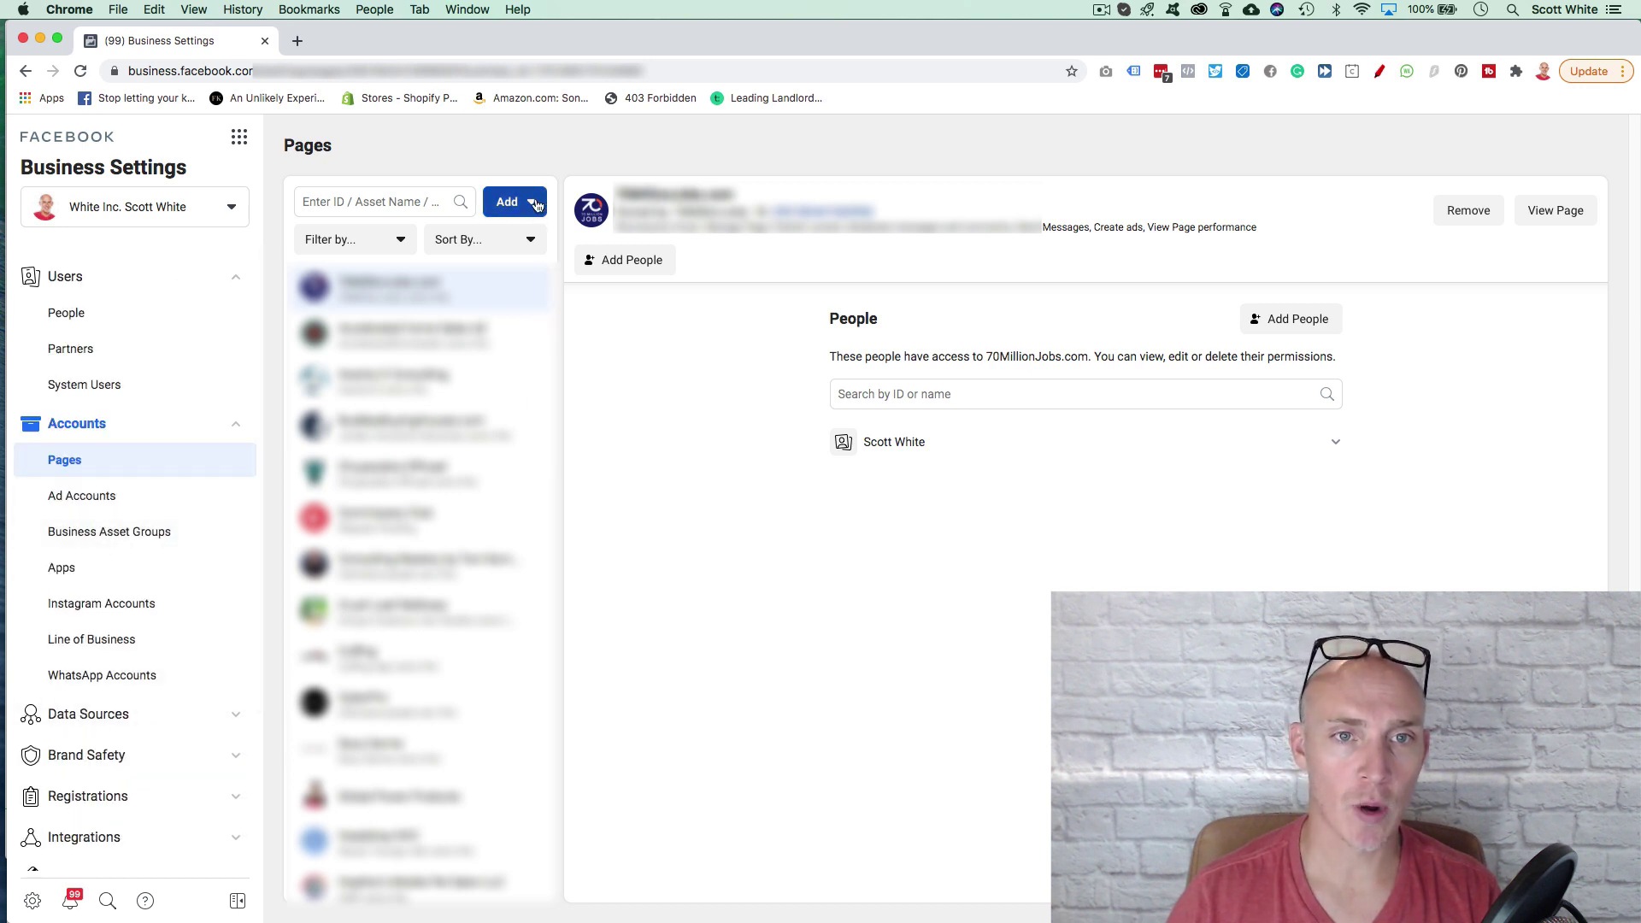
left_click(537, 204)
left_click(818, 424)
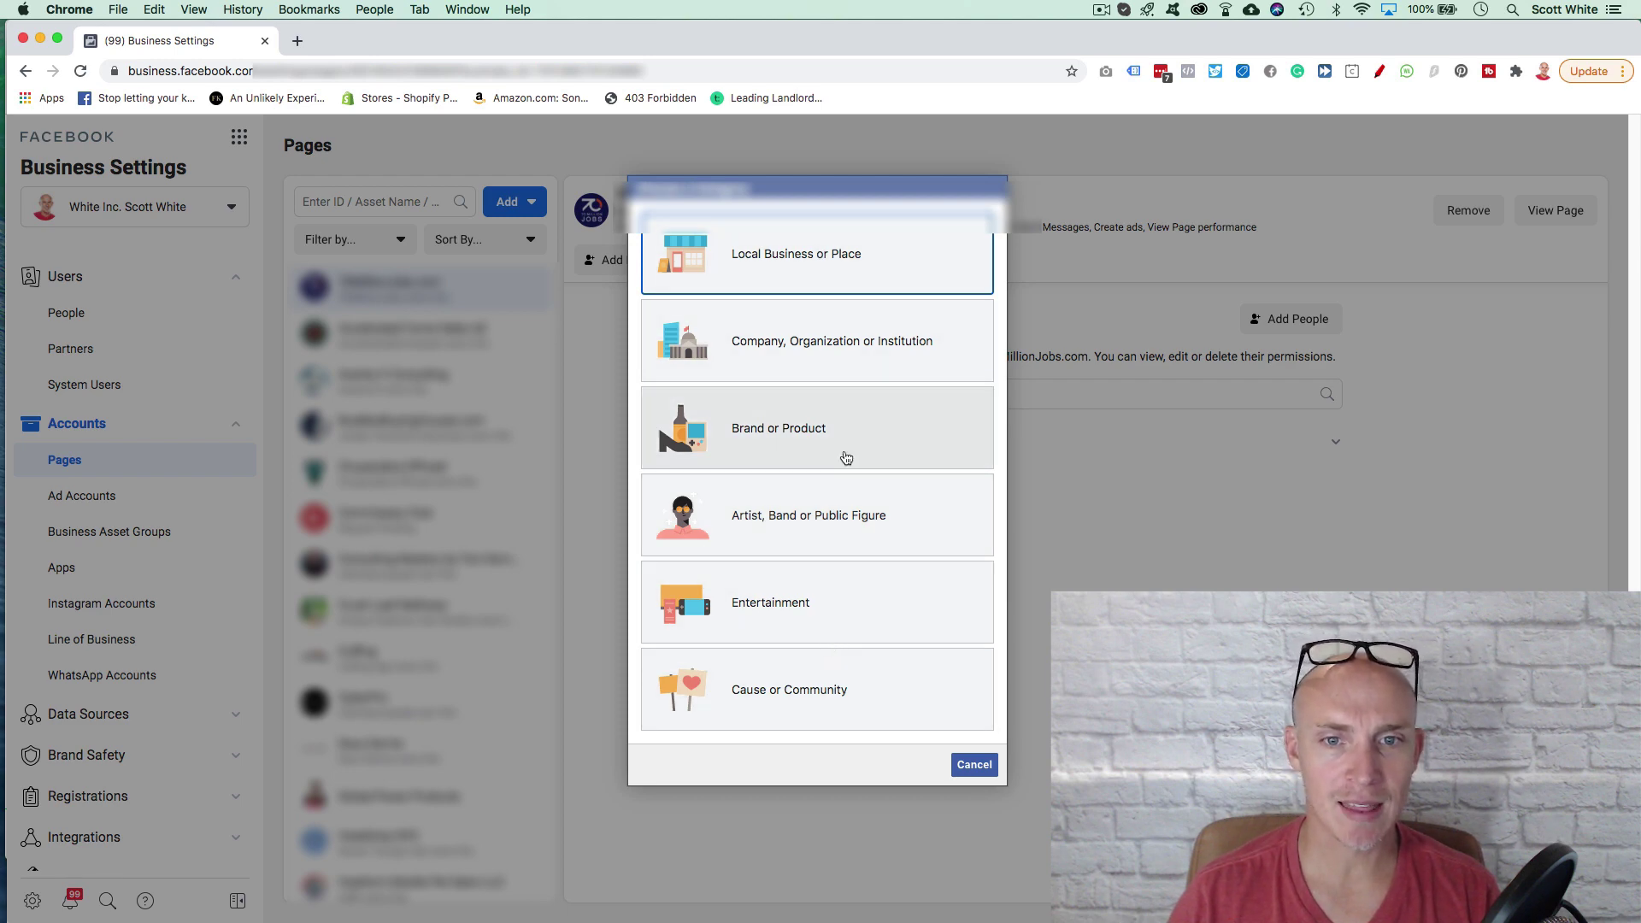
Step: Choose Brand or Product, name the Page 'awesome products', and browse categories without choosing one
left_click(790, 430)
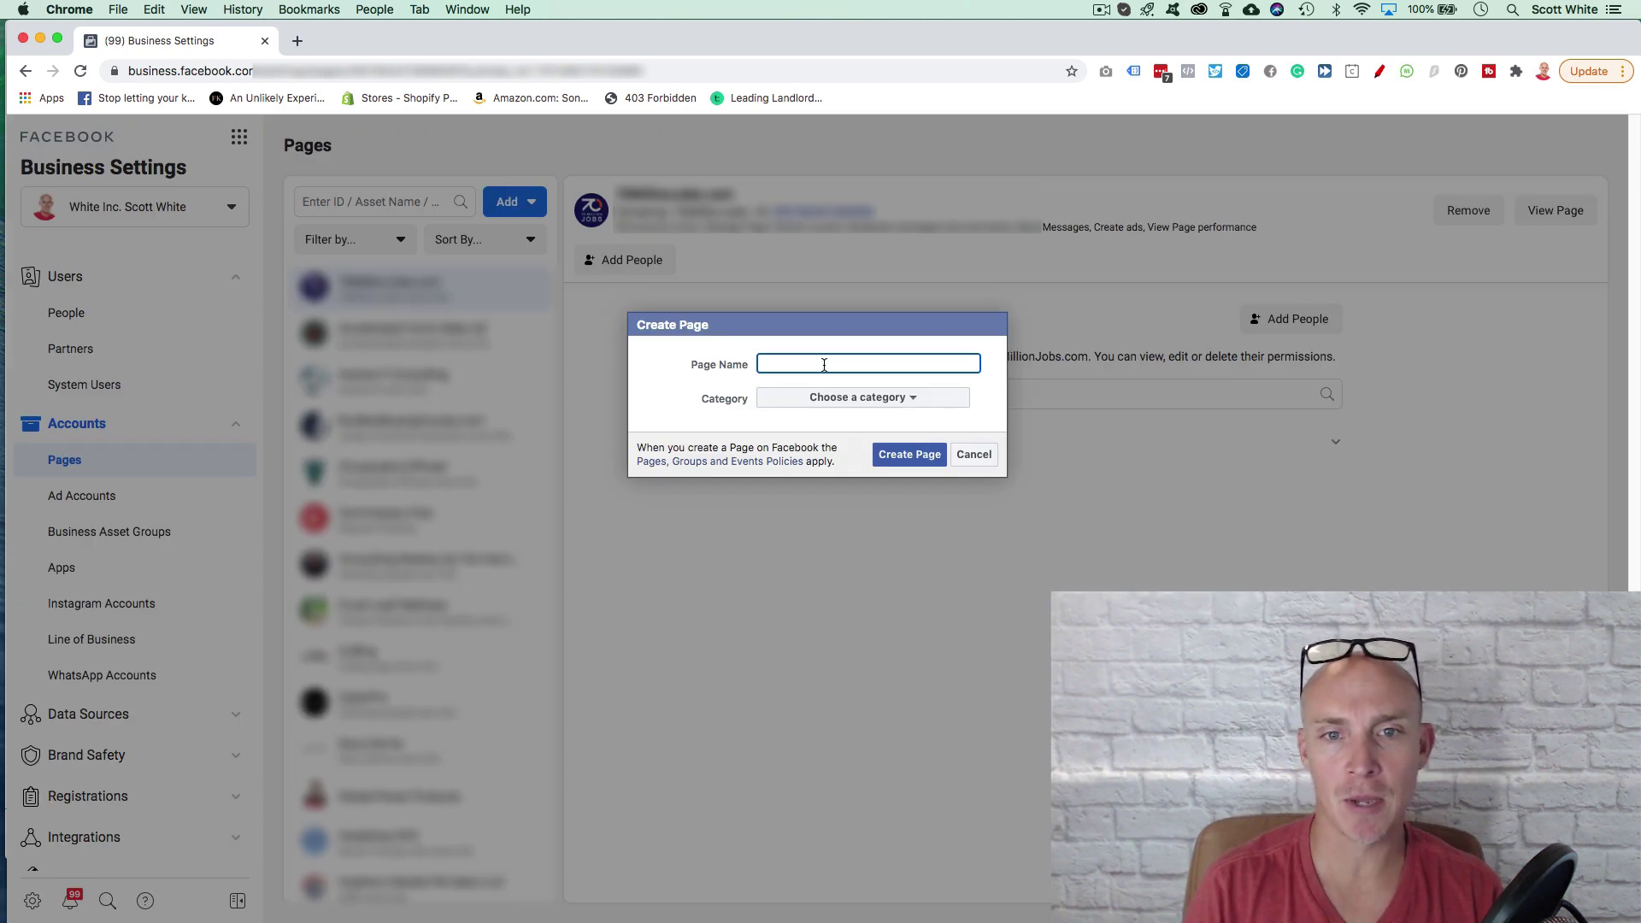
type("awesome products")
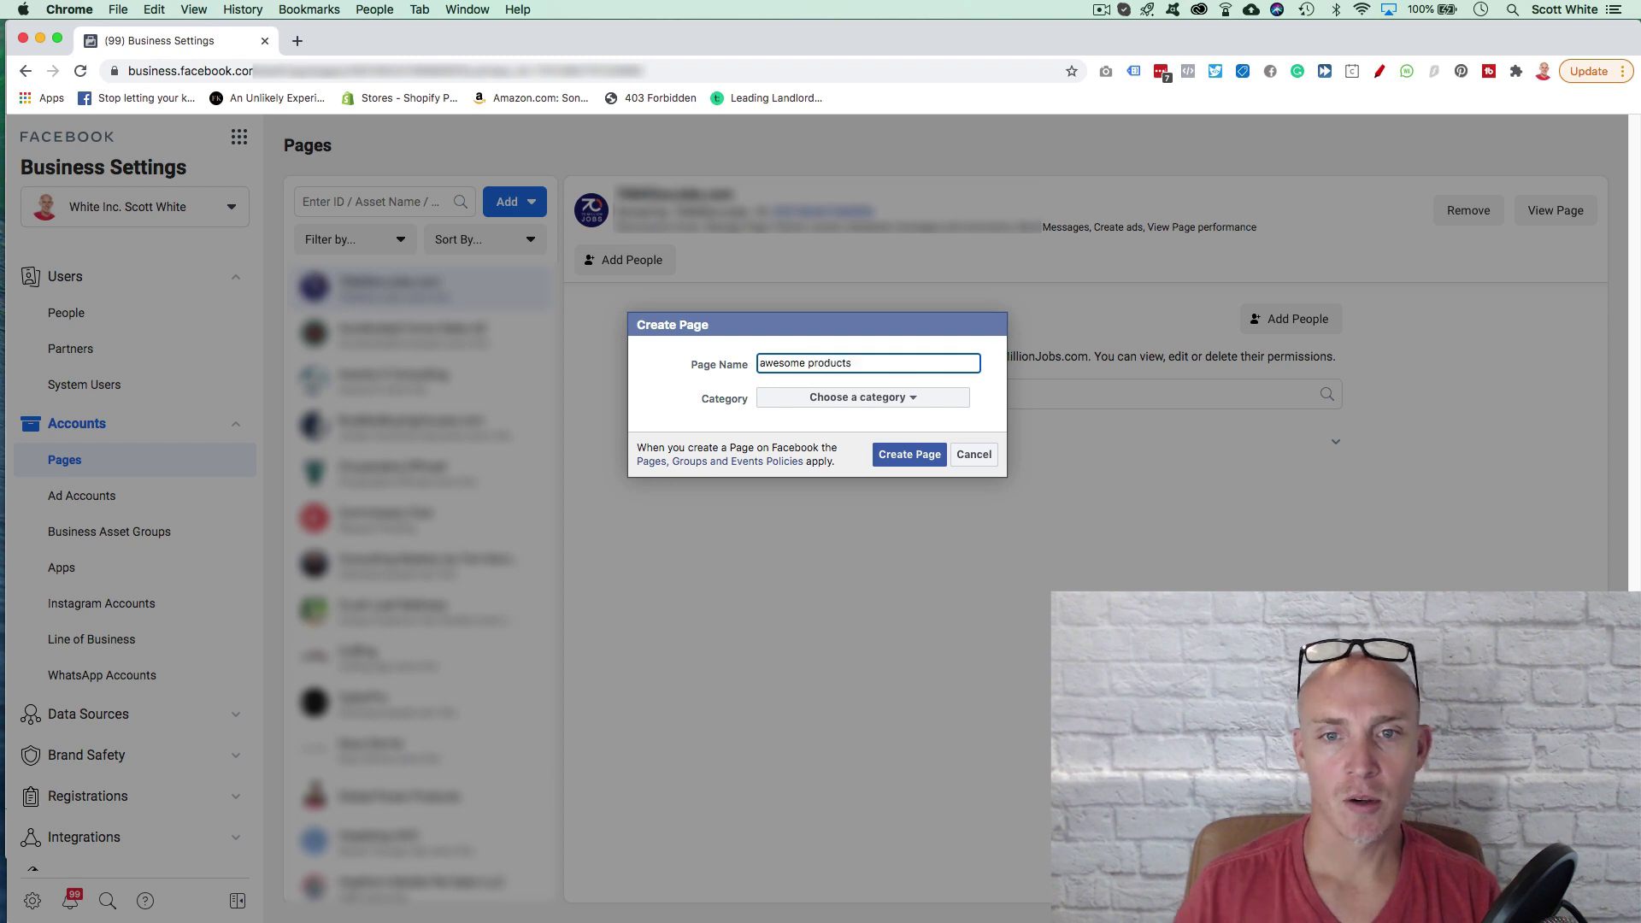
left_click(940, 404)
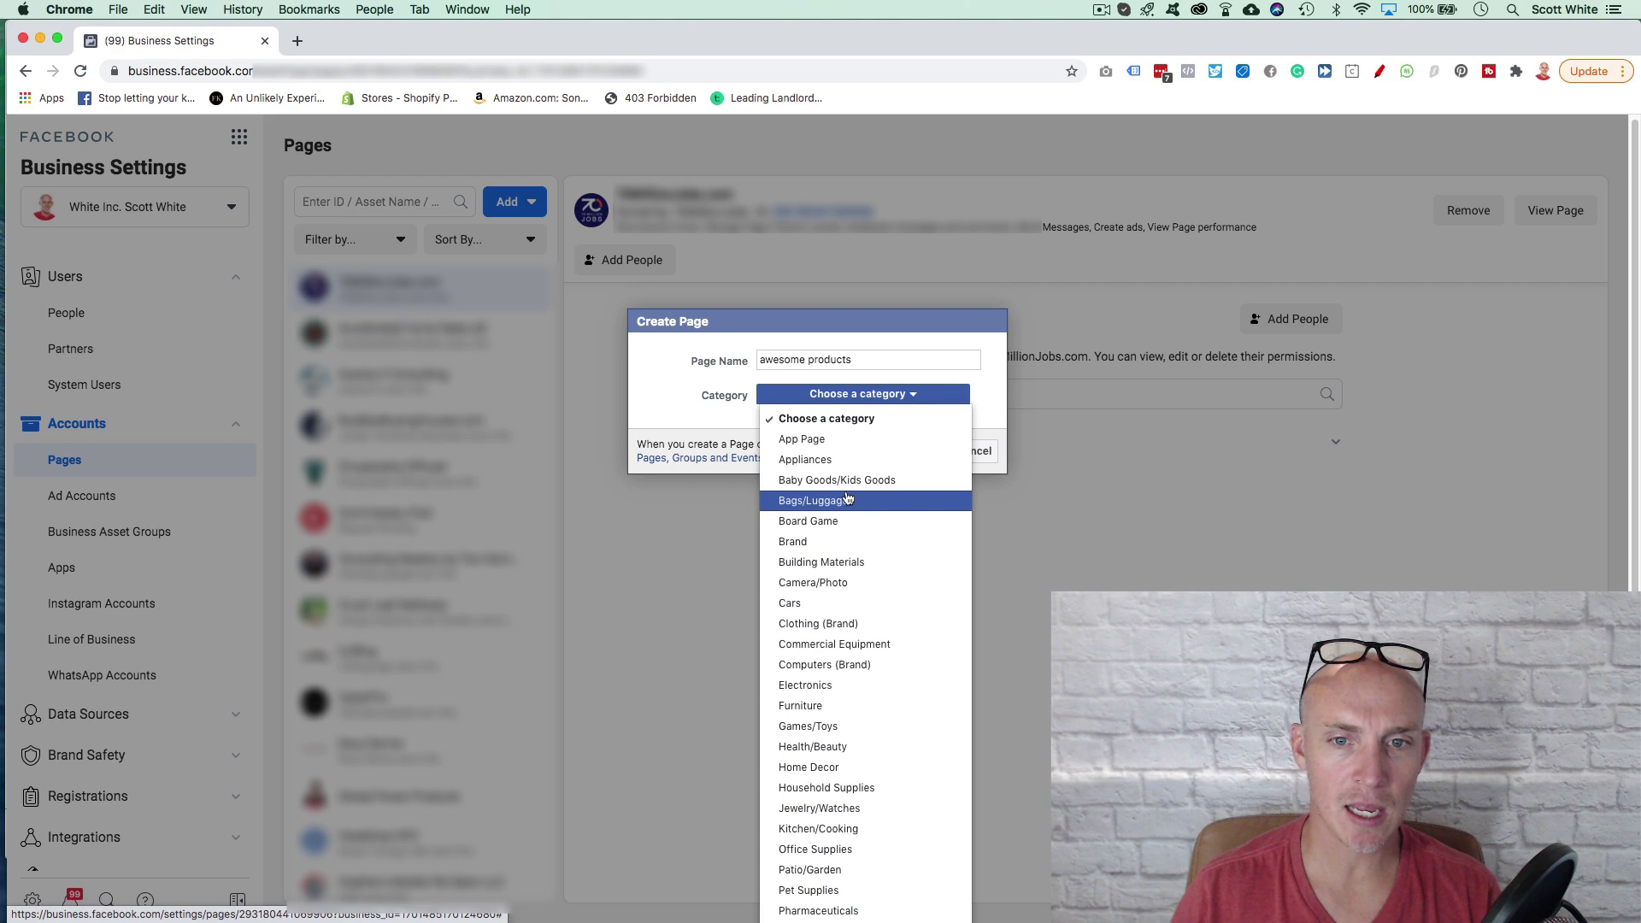
scroll(855, 504, "down", 5)
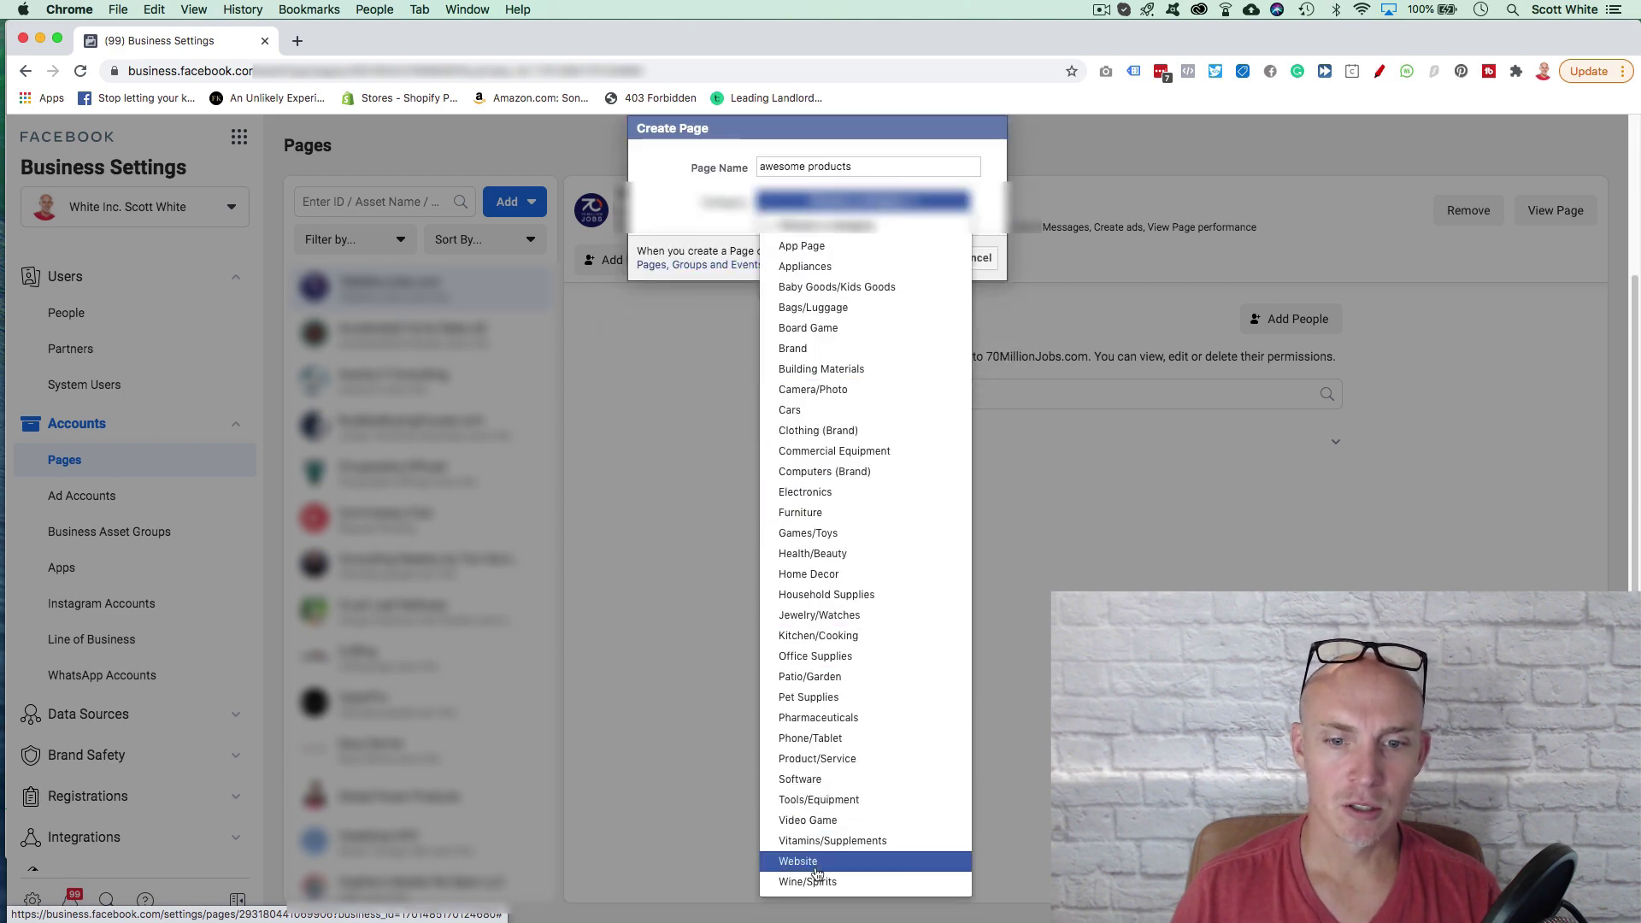
scroll(835, 505, "up", 3)
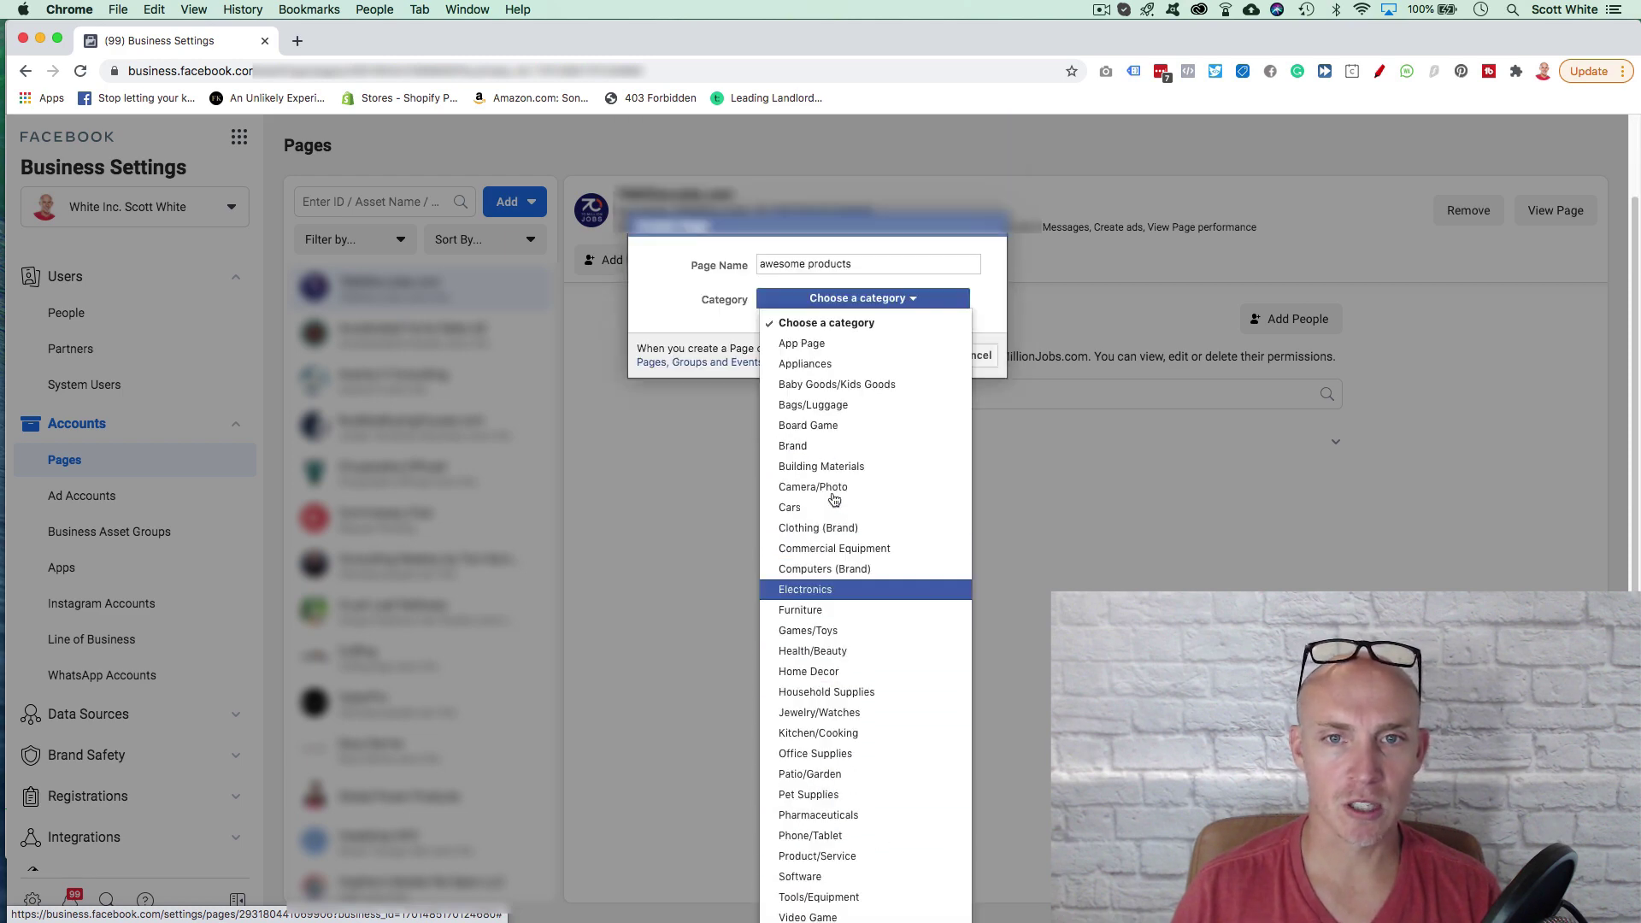
left_click(688, 301)
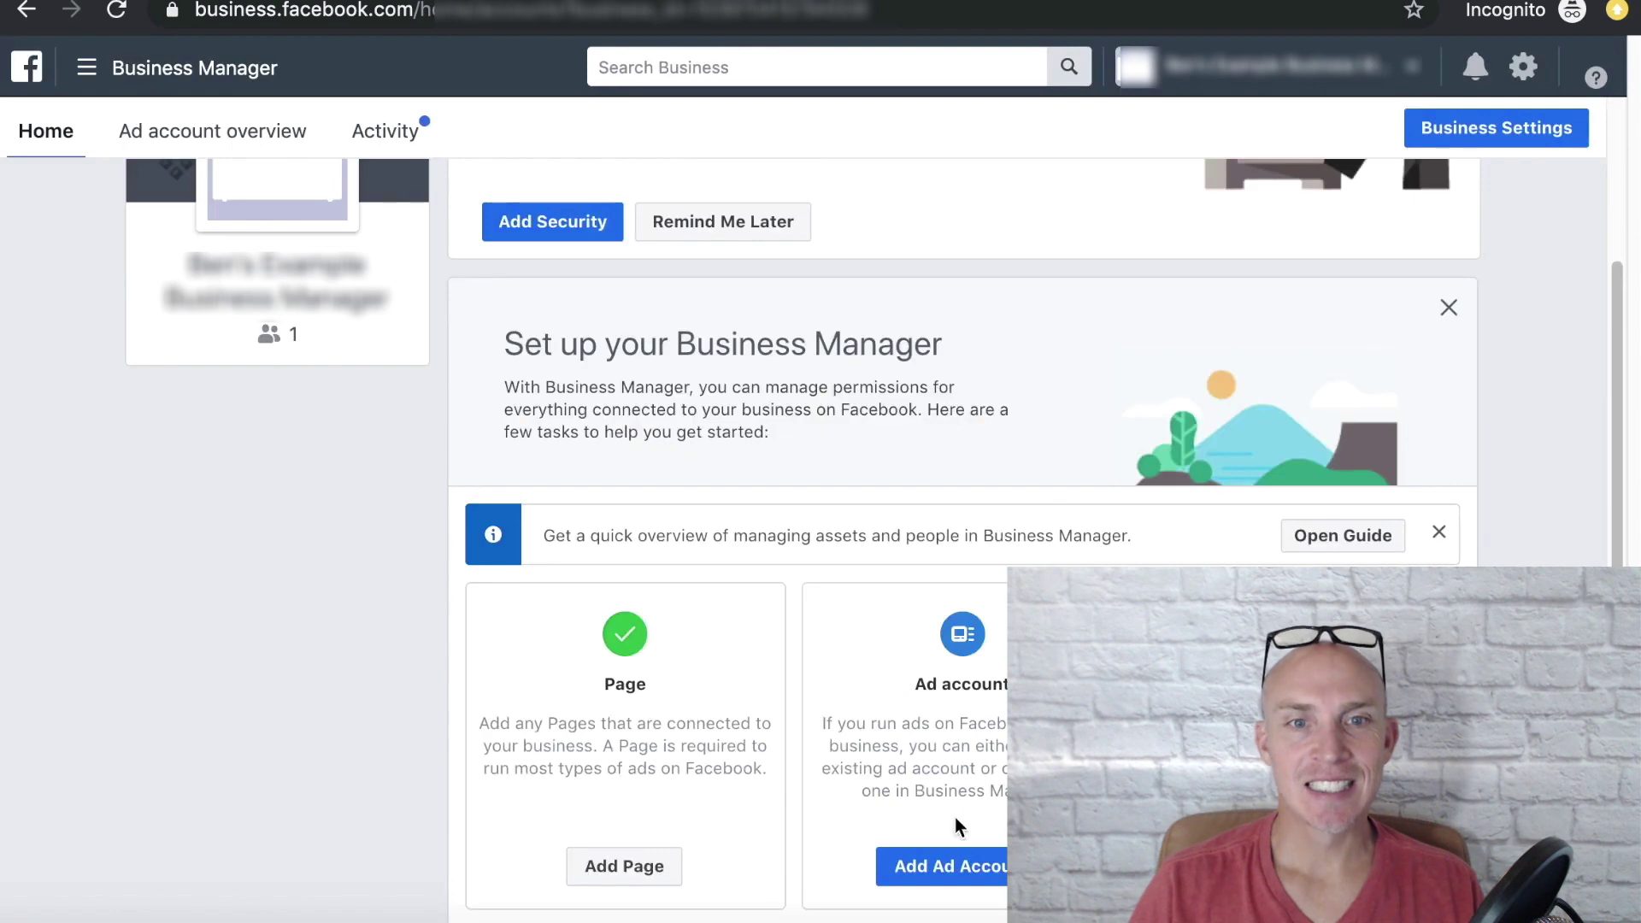
Step: Repeatedly open and dismiss the Add Ad Account options from the setup card
left_click(958, 865)
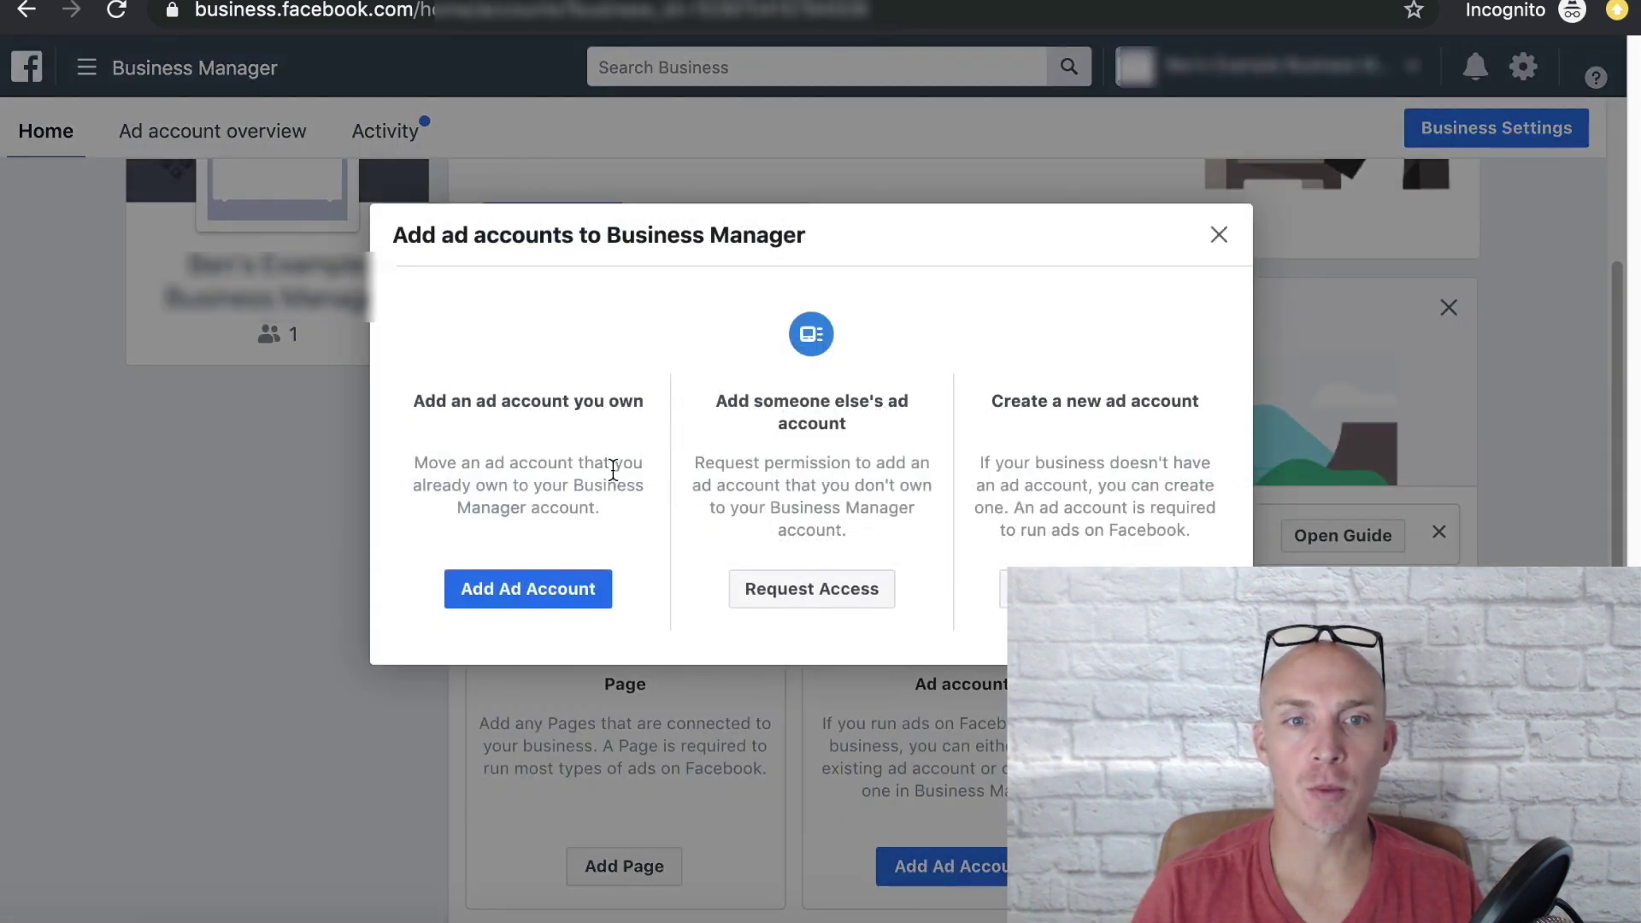
key("Escape")
left_click(960, 865)
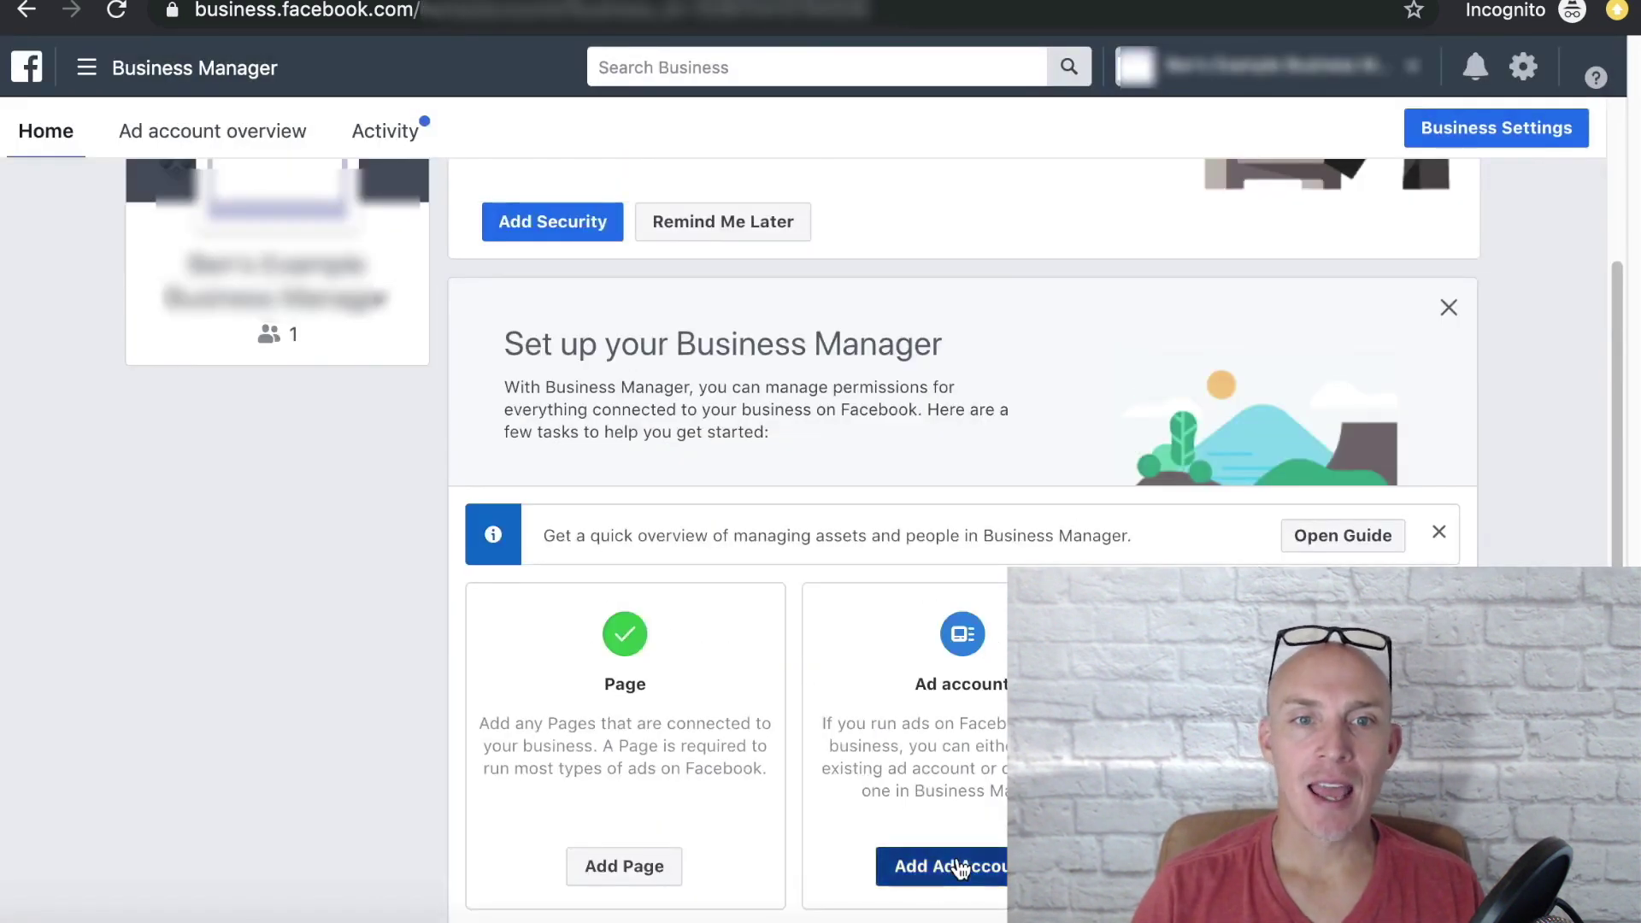
key("Escape")
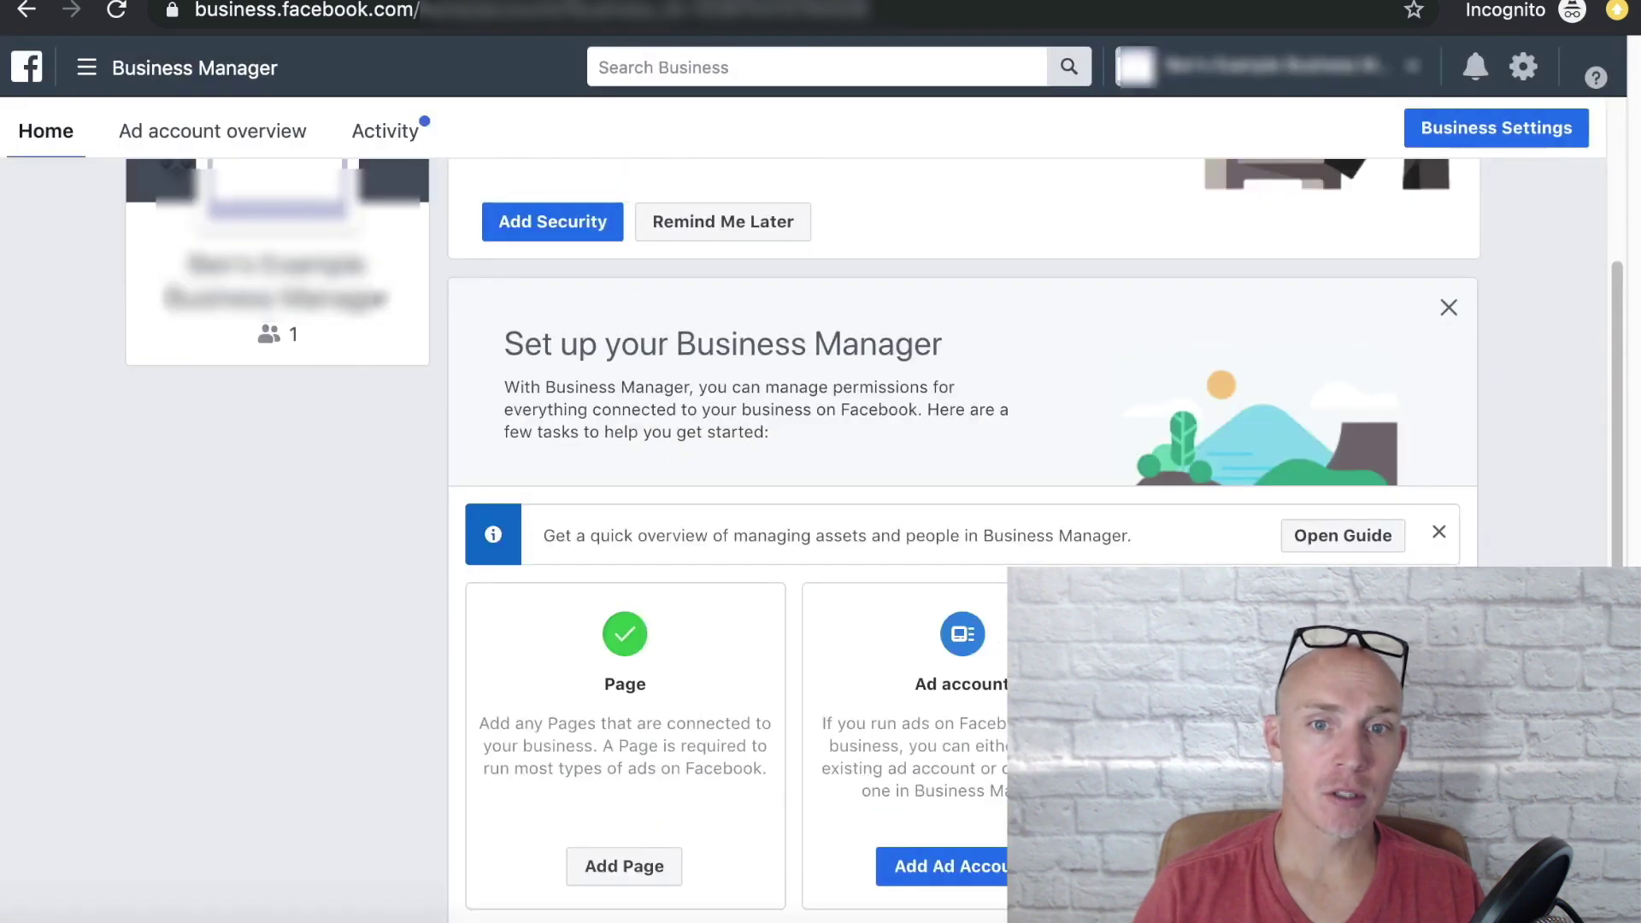
left_click(959, 865)
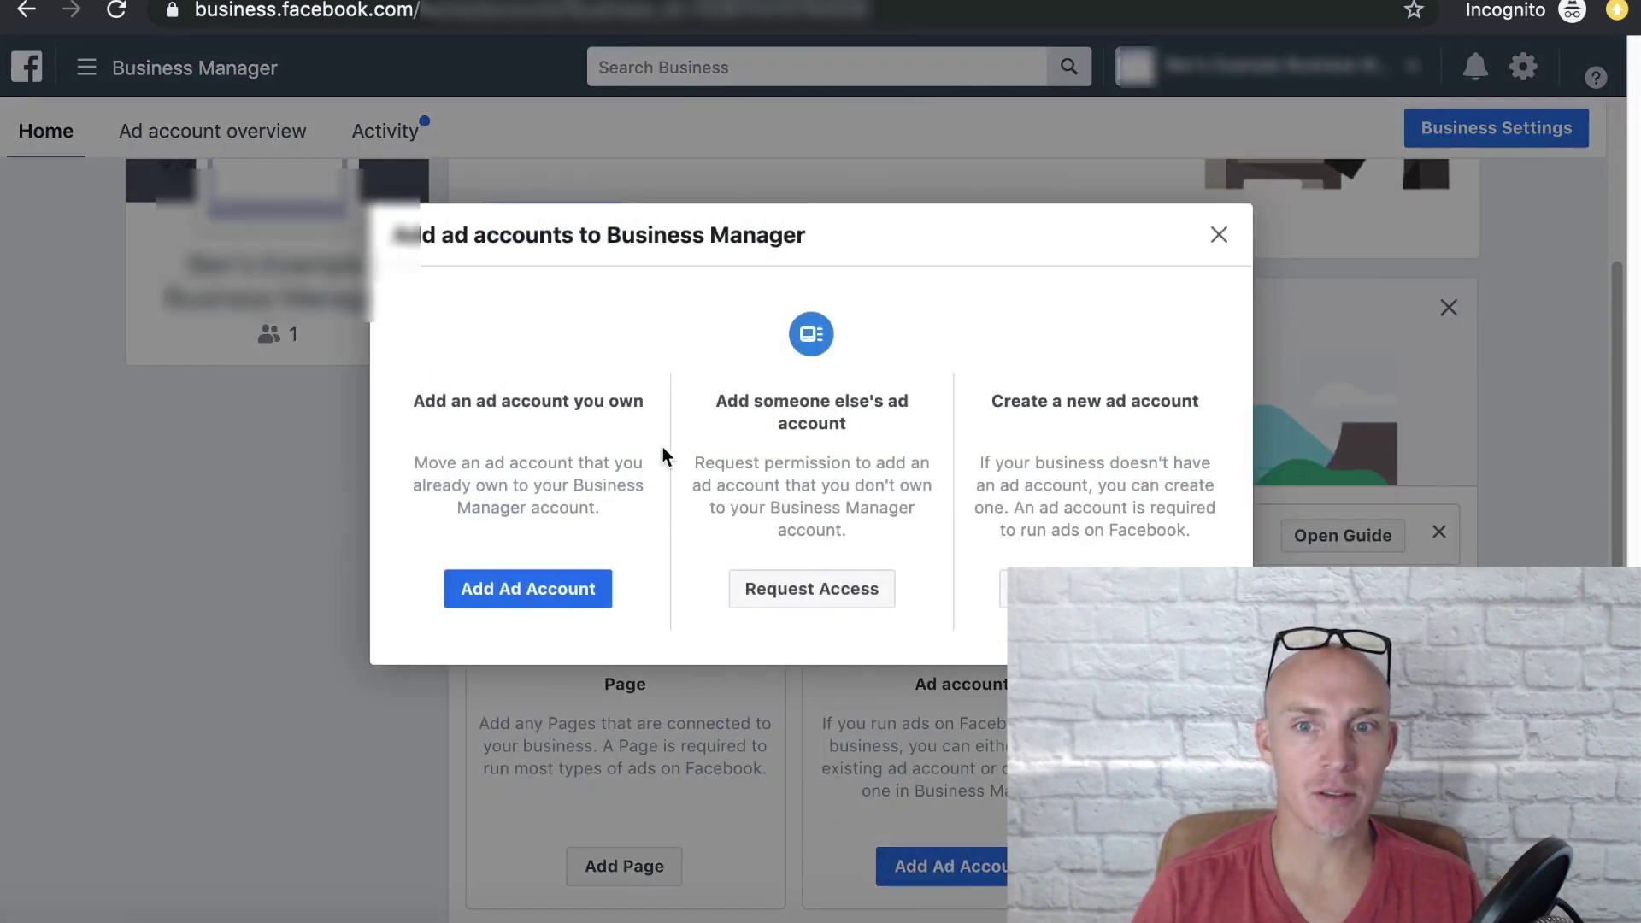
key("Escape")
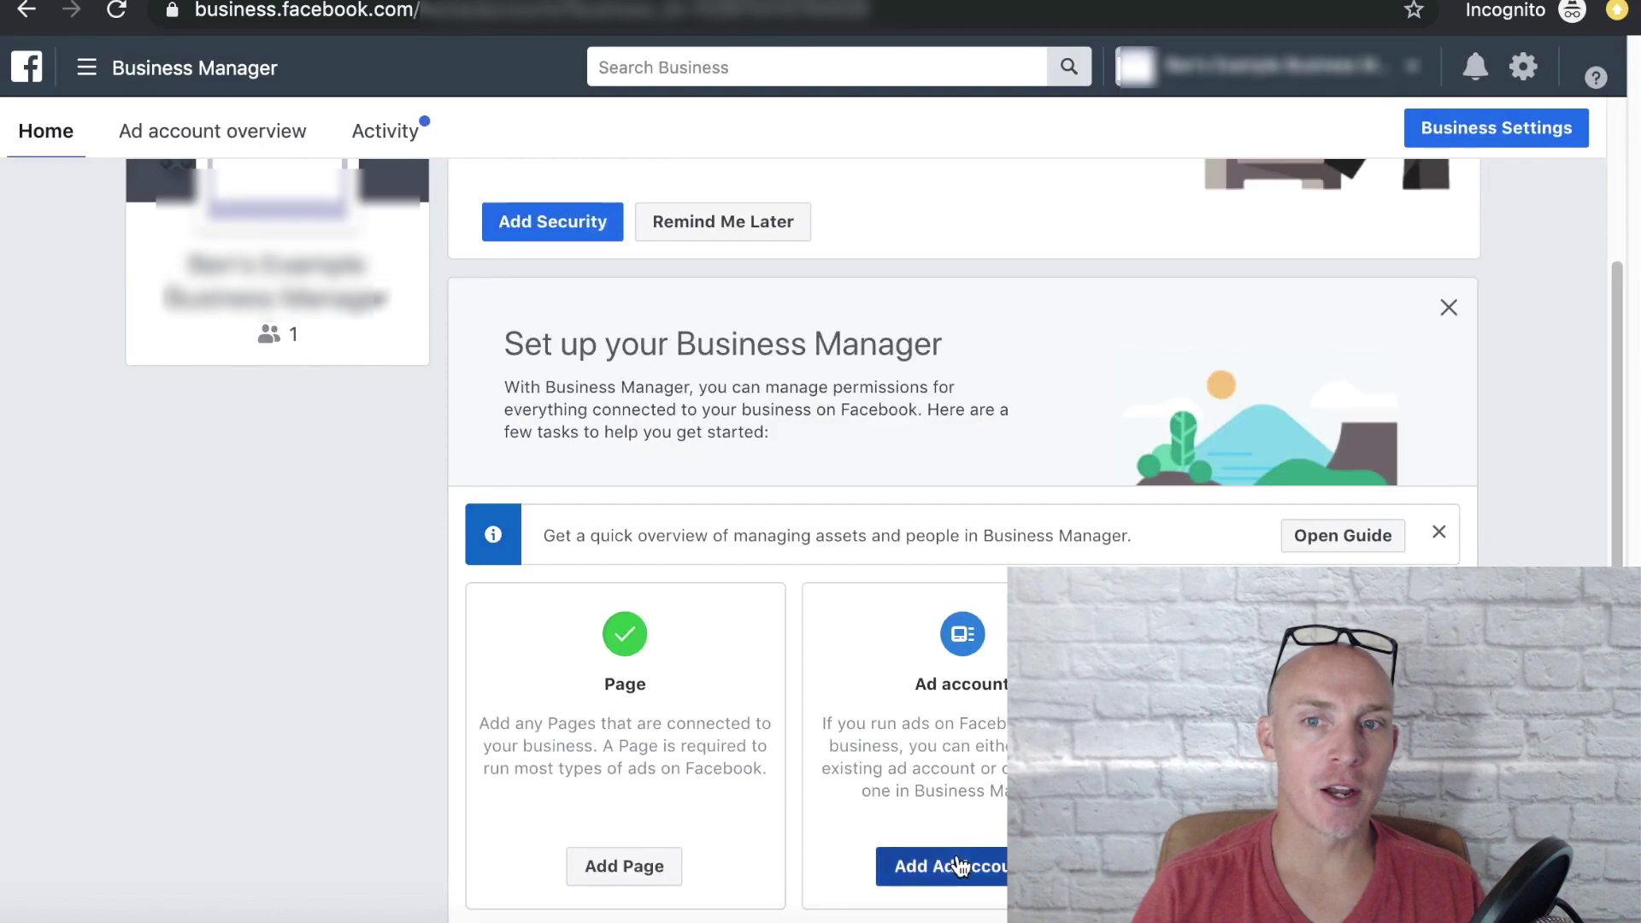
left_click(960, 866)
key("Escape")
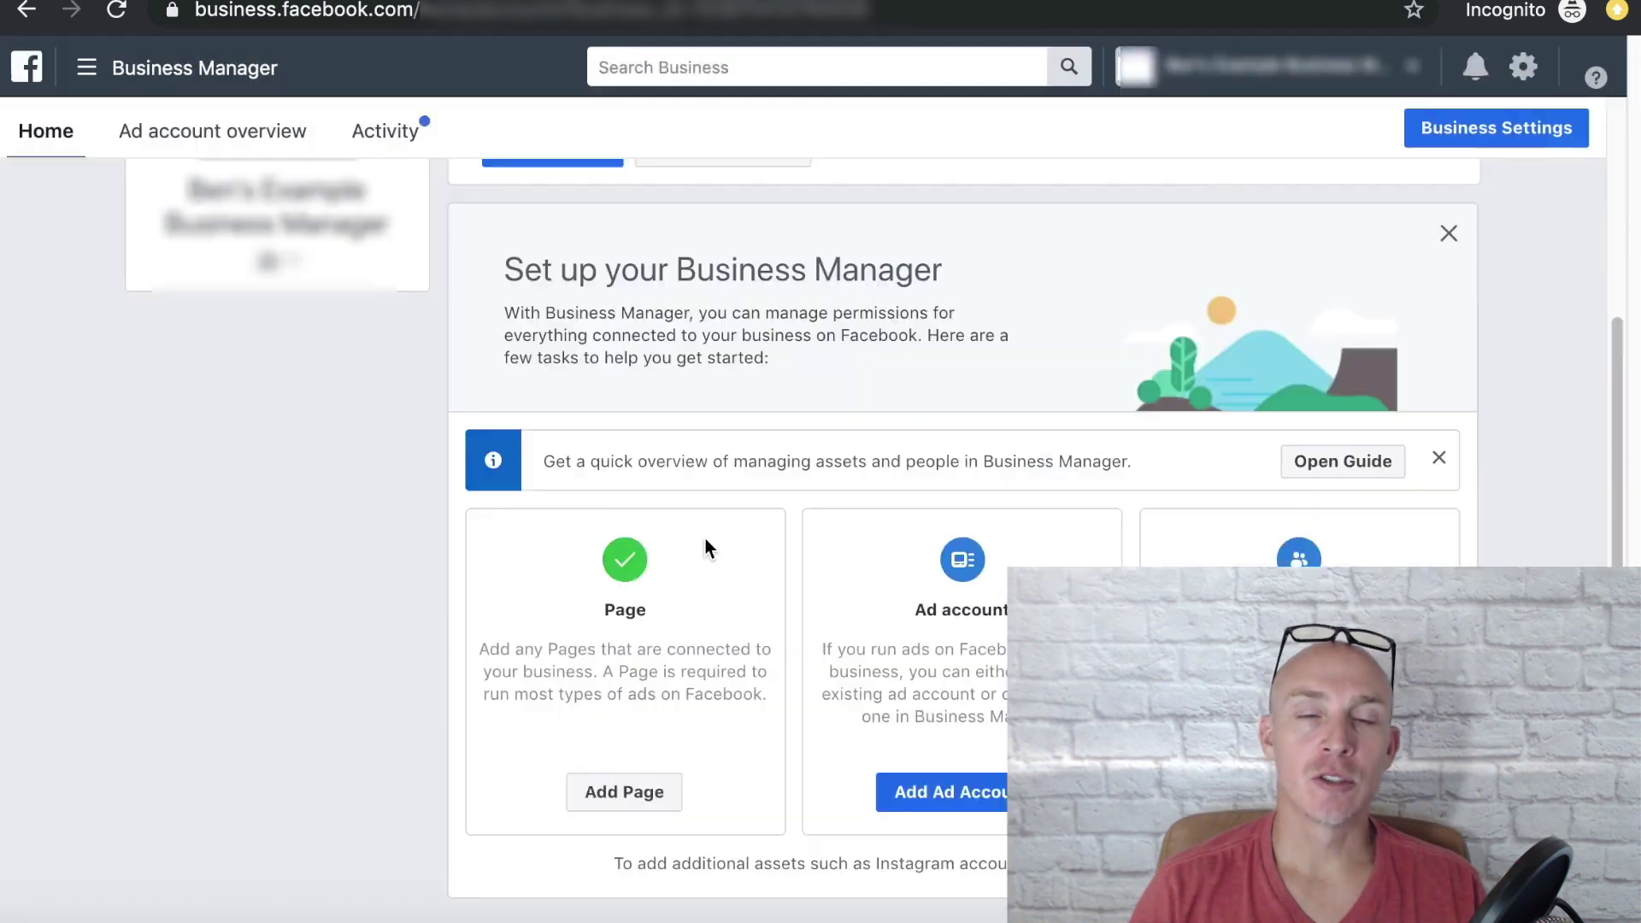
left_click(959, 866)
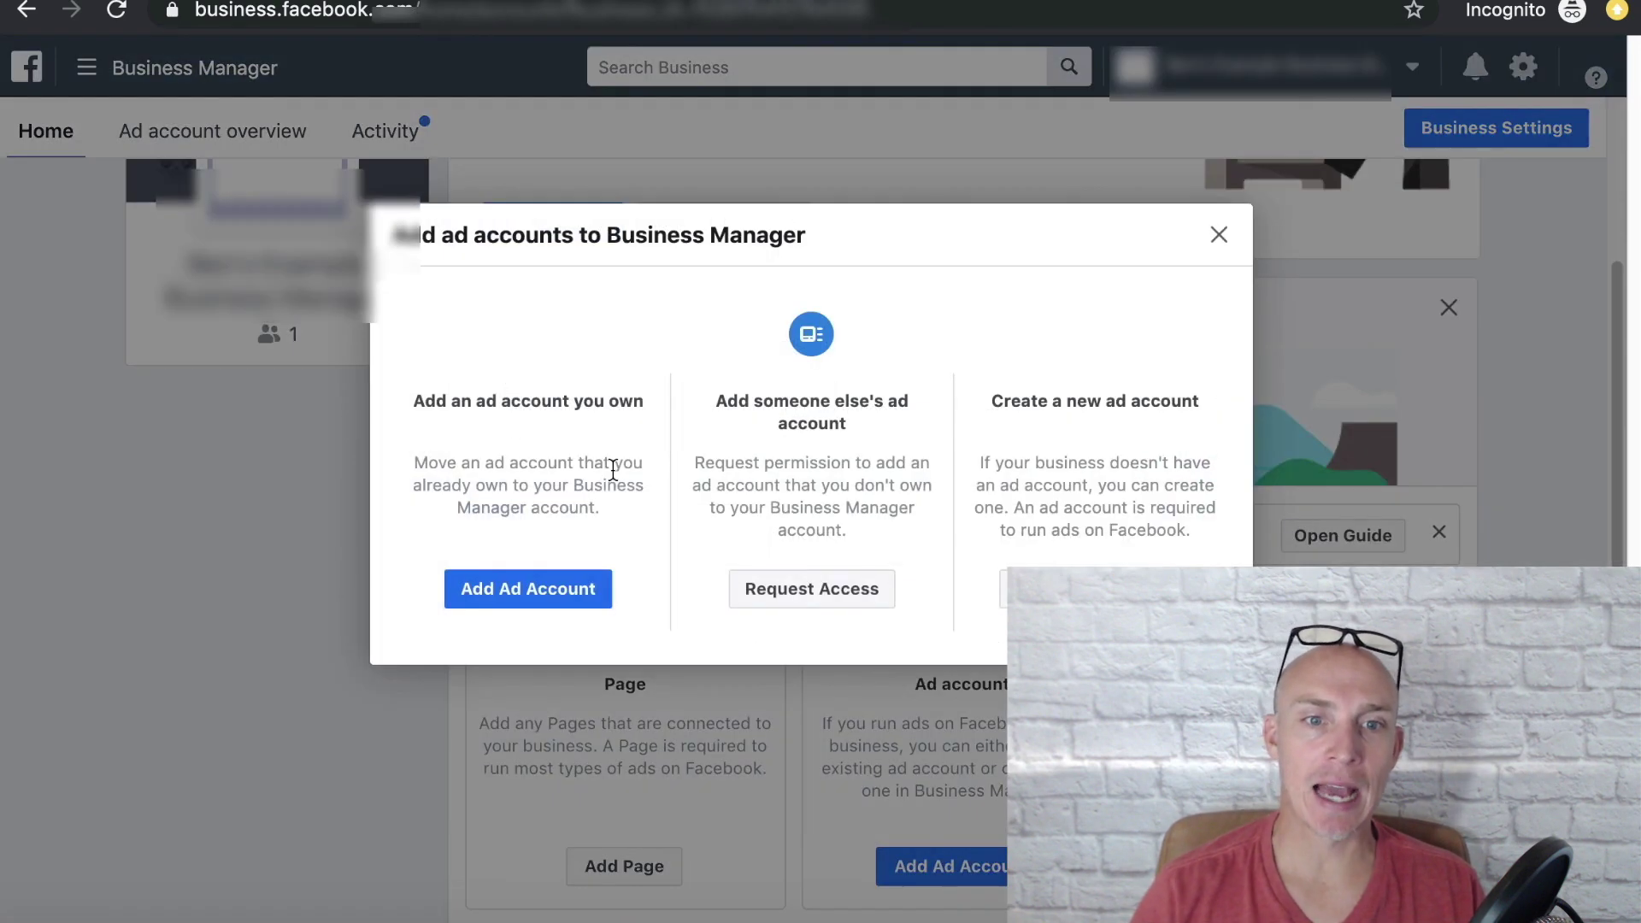
Step: Try the Add Ad Account ID form, close it, and reopen the ad account chooser
left_click(533, 588)
left_click(638, 581)
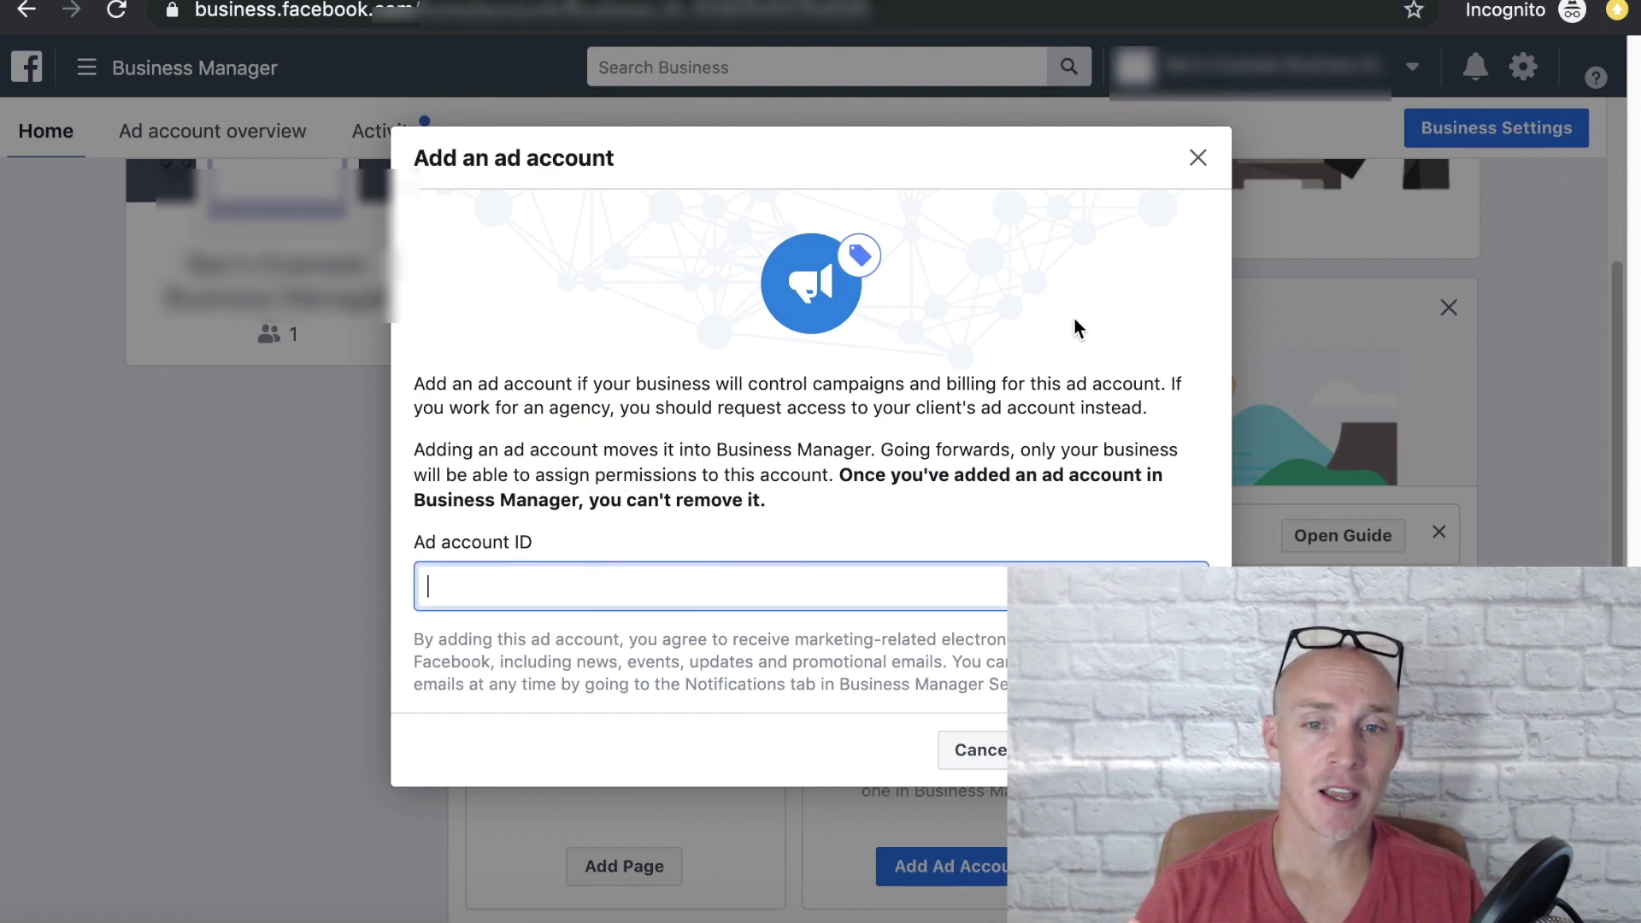
left_click(1198, 159)
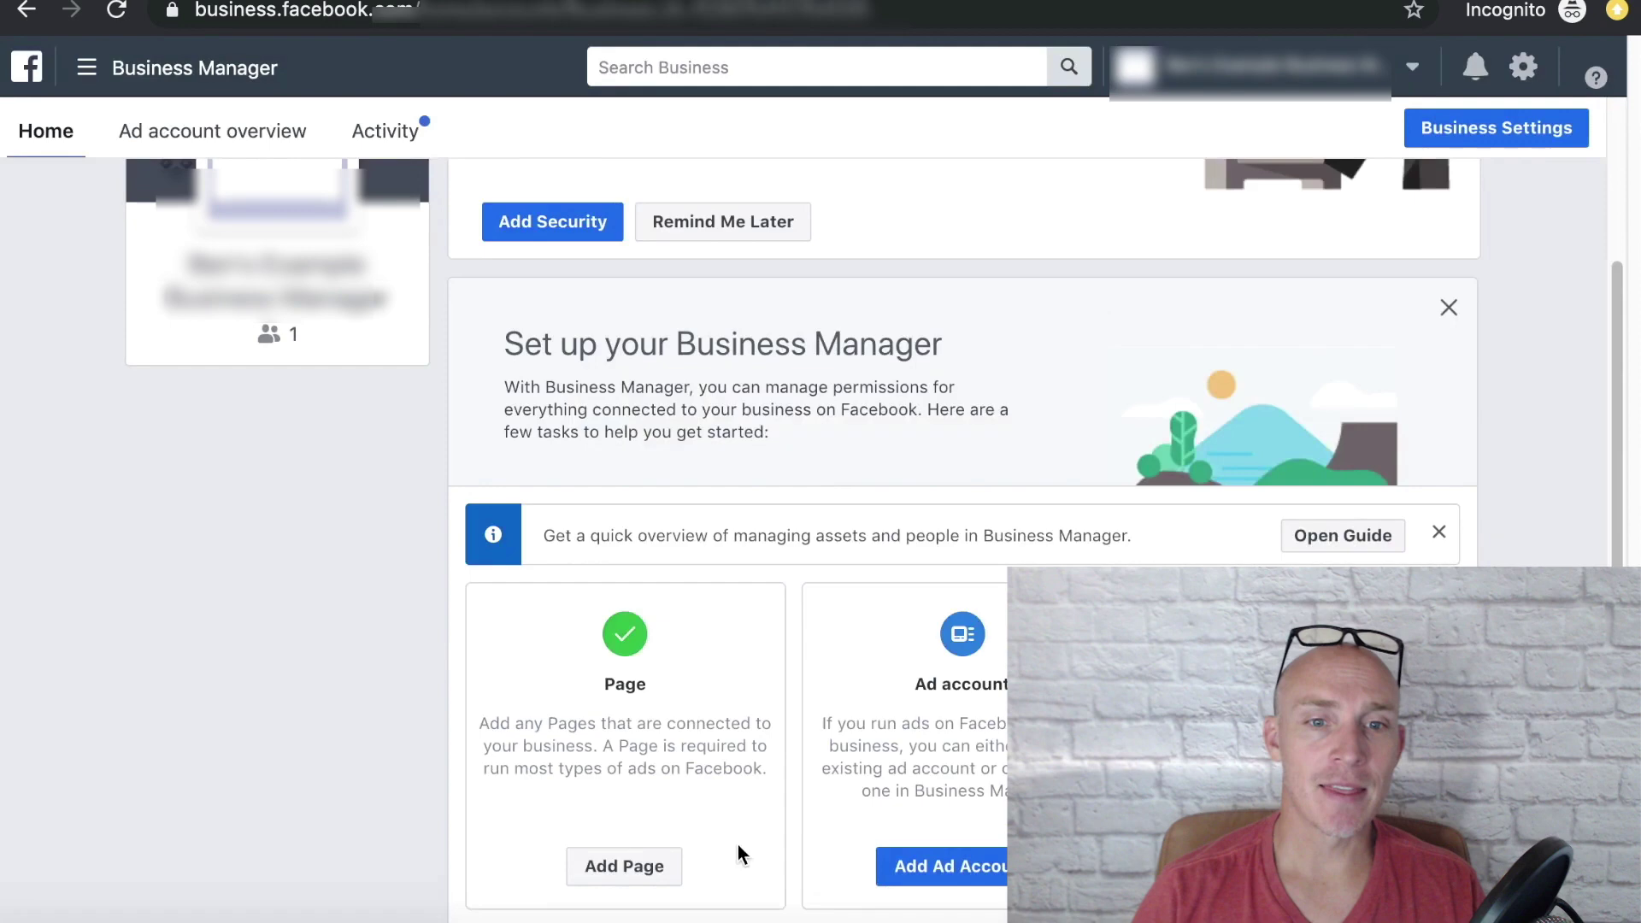
left_click(945, 865)
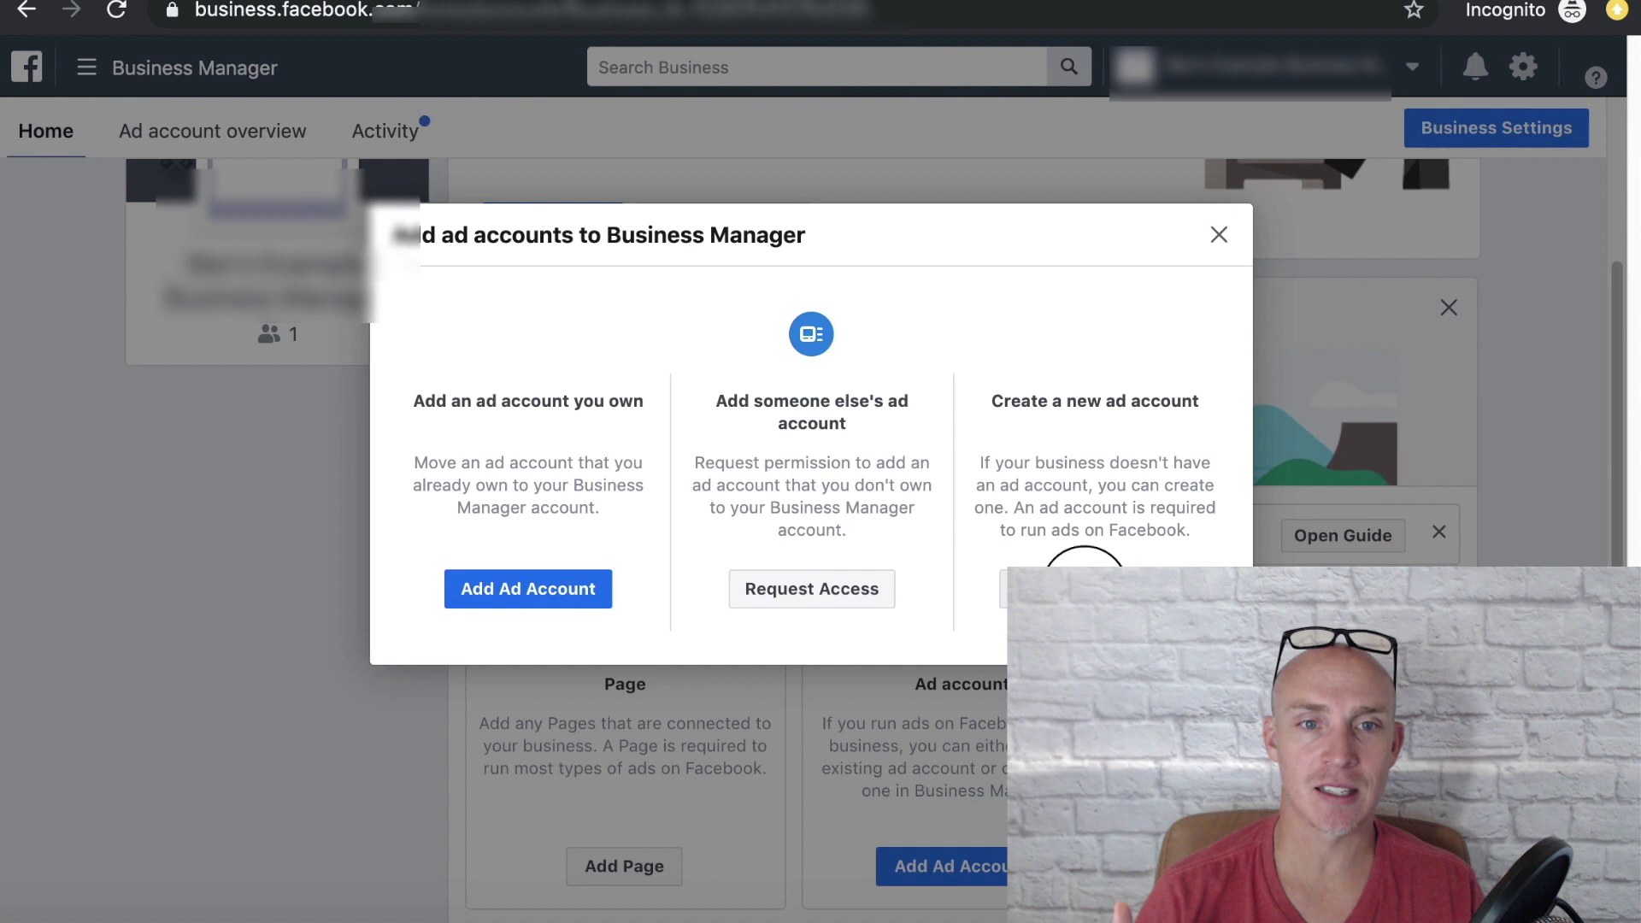
Step: Create a new ad account with a name, Europe/London time zone and GBP British Pound currency
left_click(1084, 589)
left_click(948, 647)
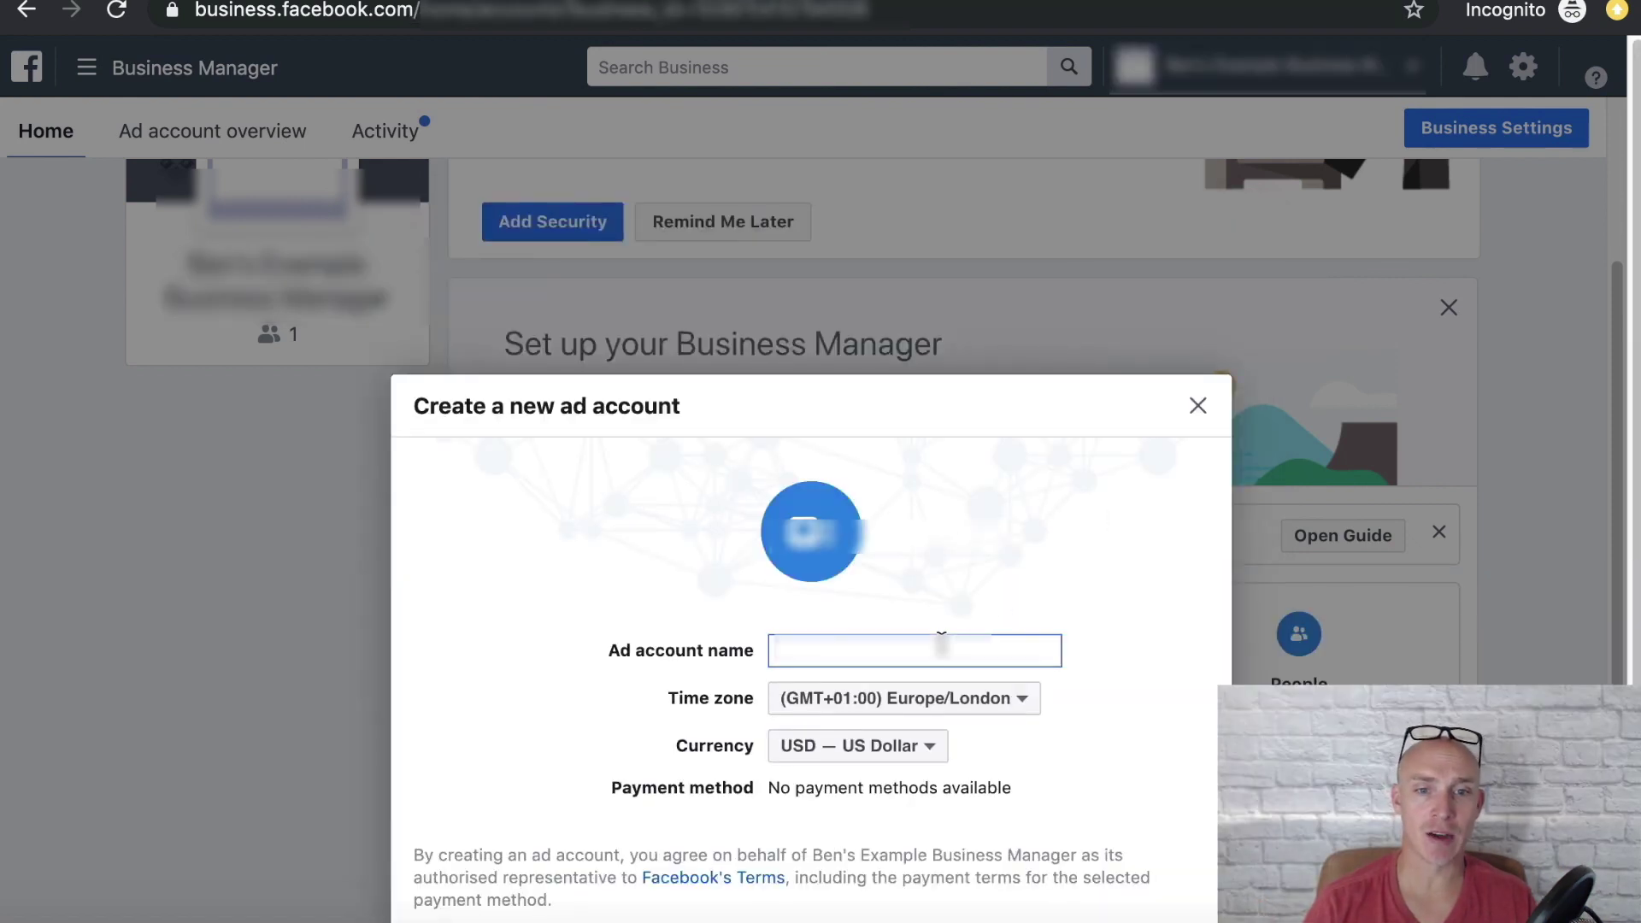
type("Ben's Example Ad A")
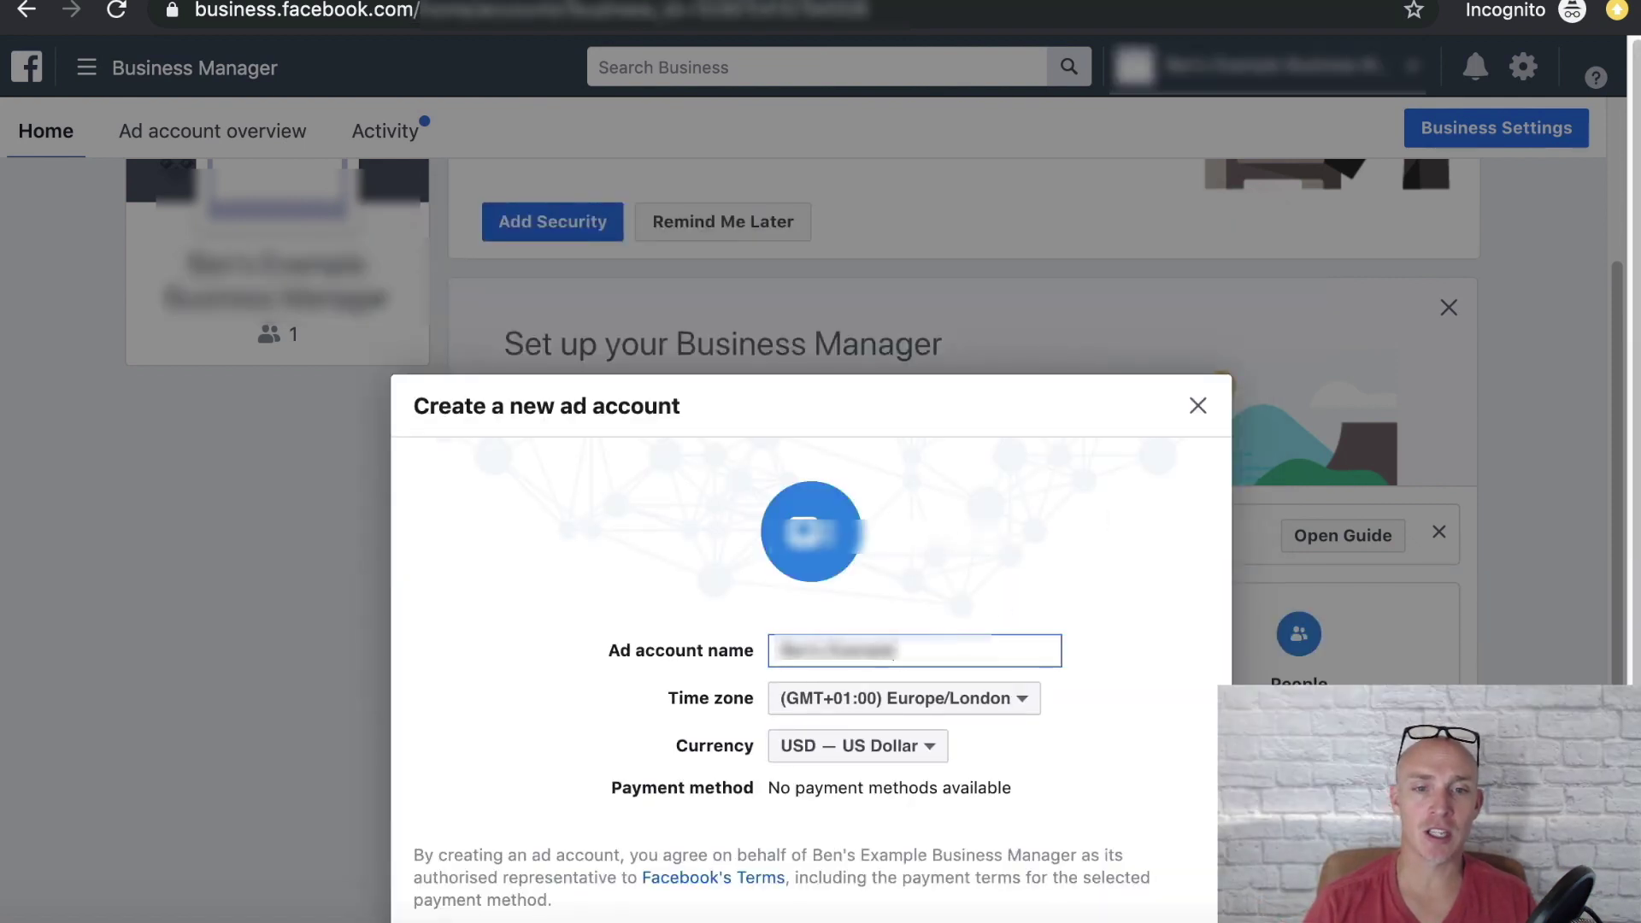
type("ccount")
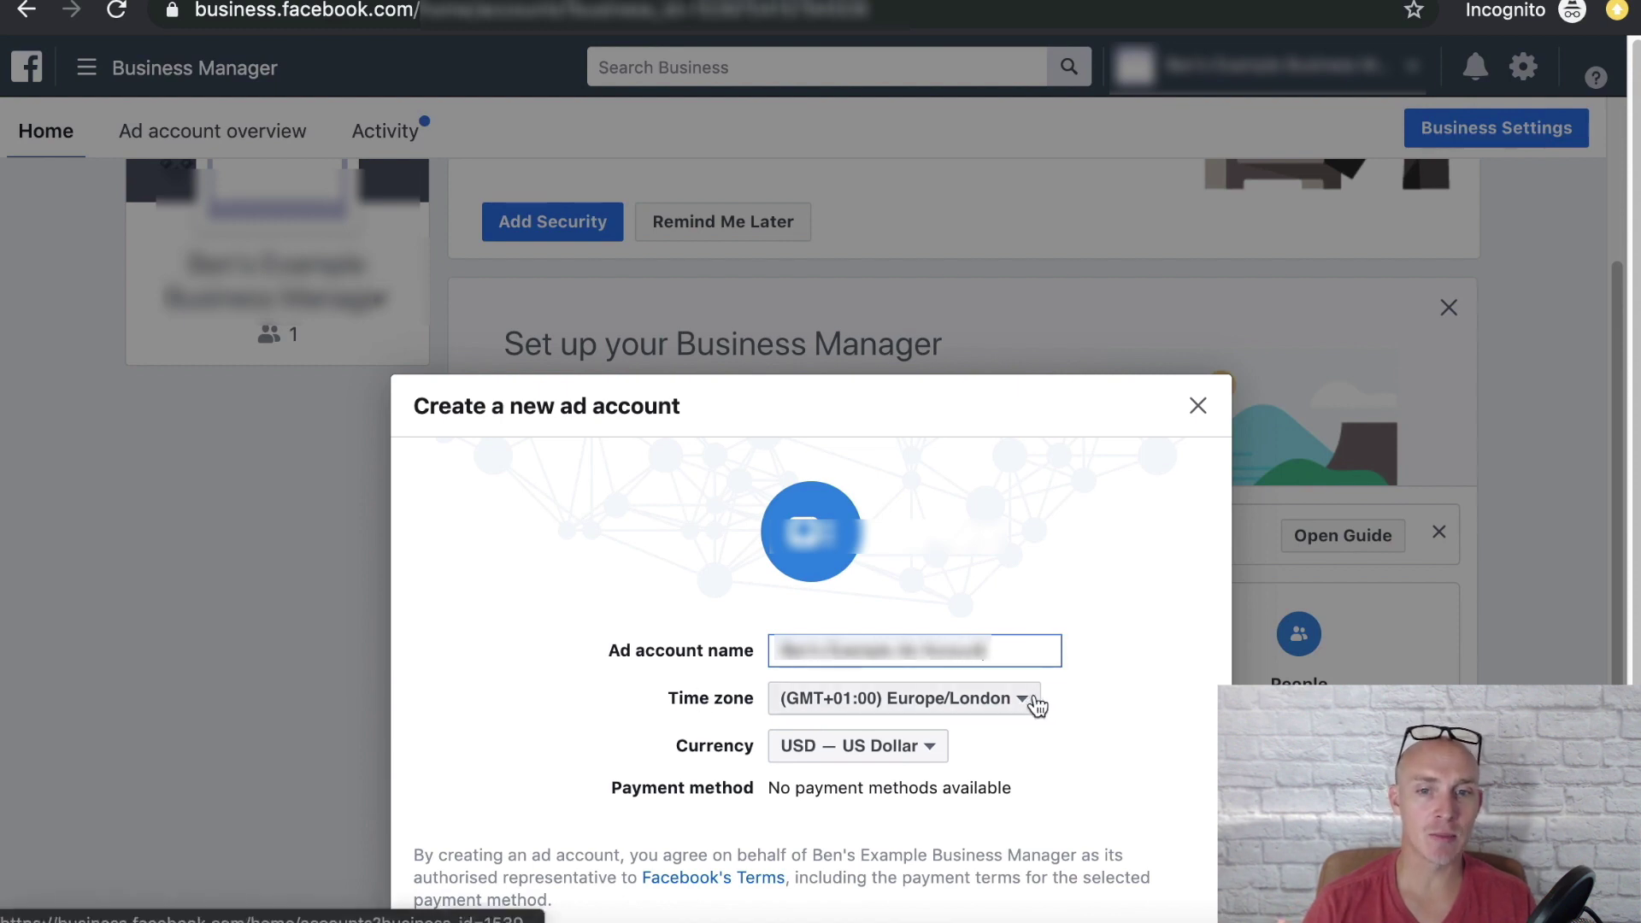
left_click(928, 751)
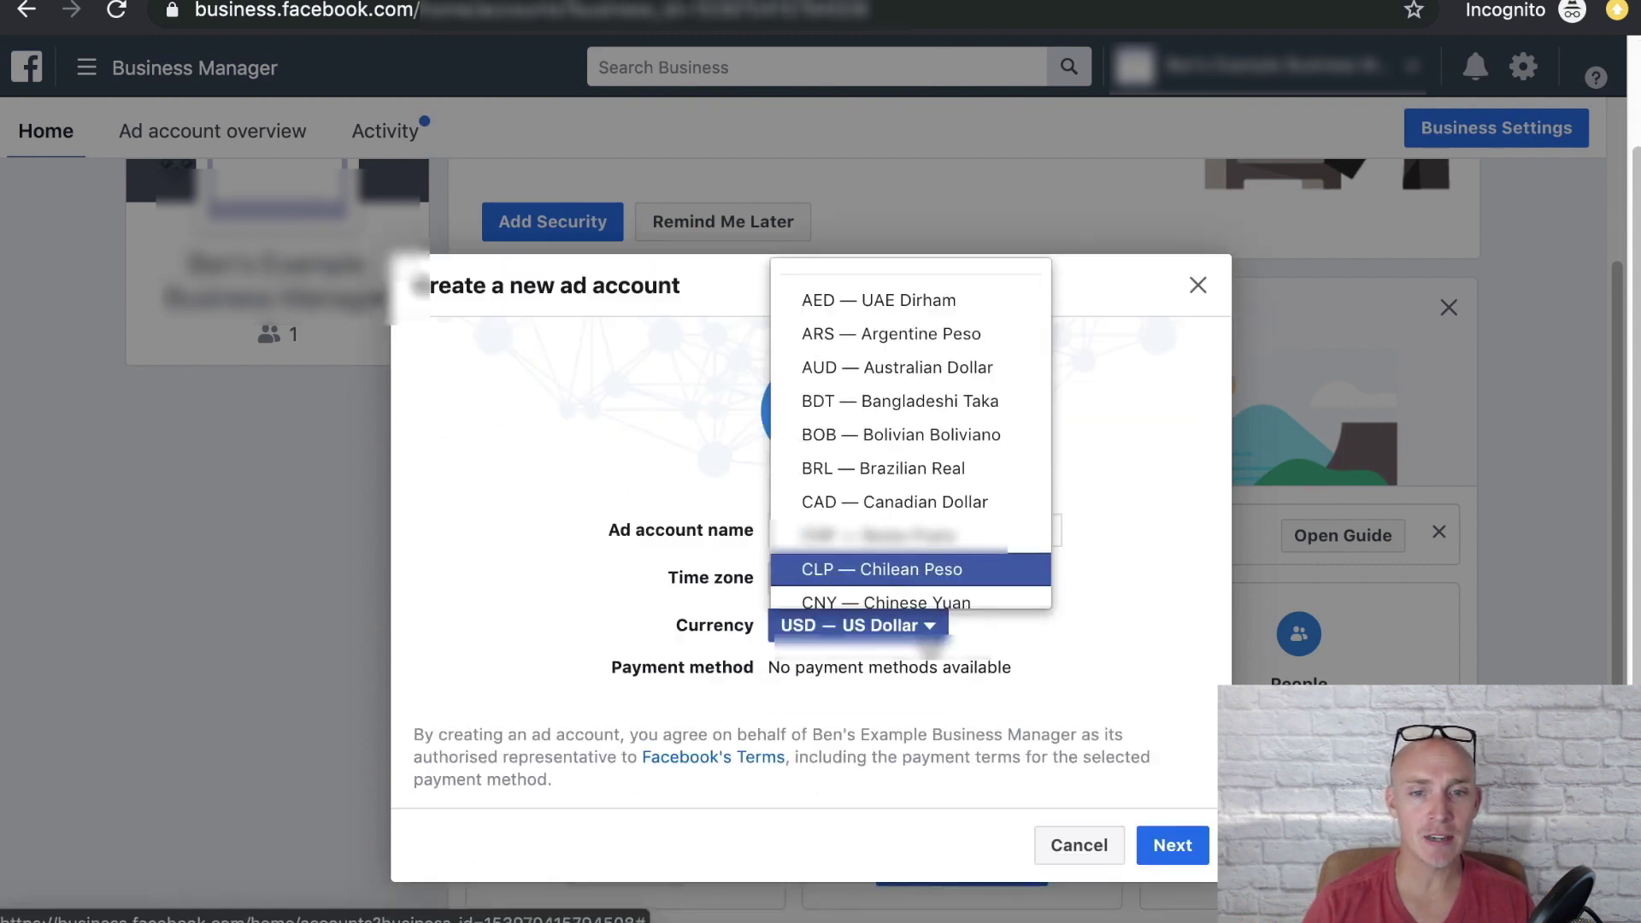
left_click(1106, 655)
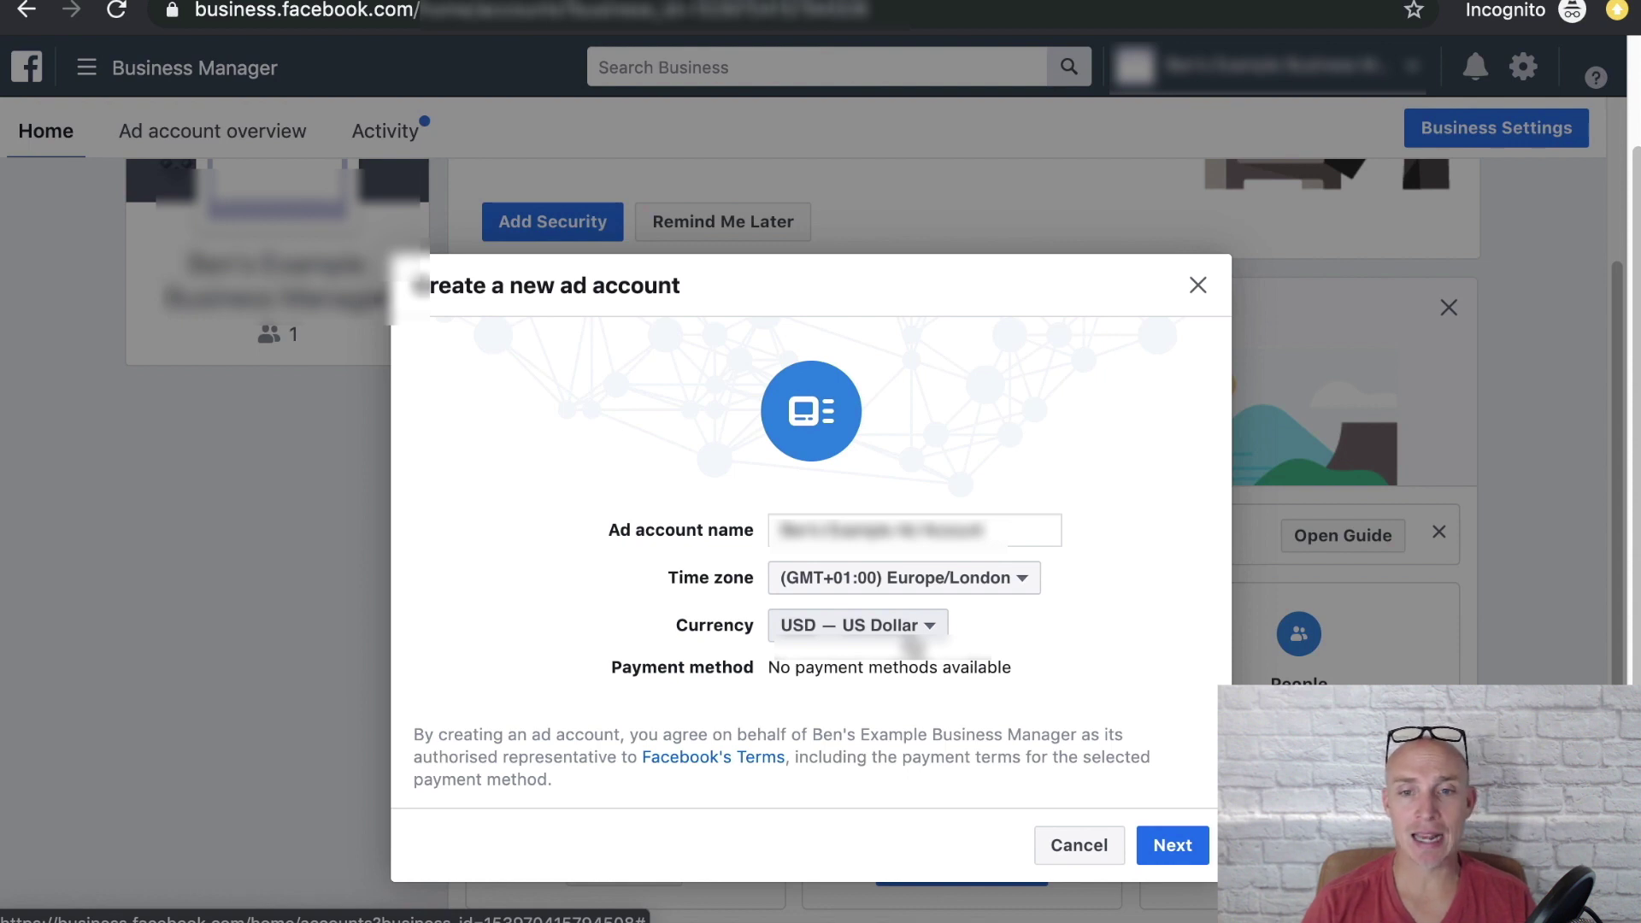
left_click(914, 633)
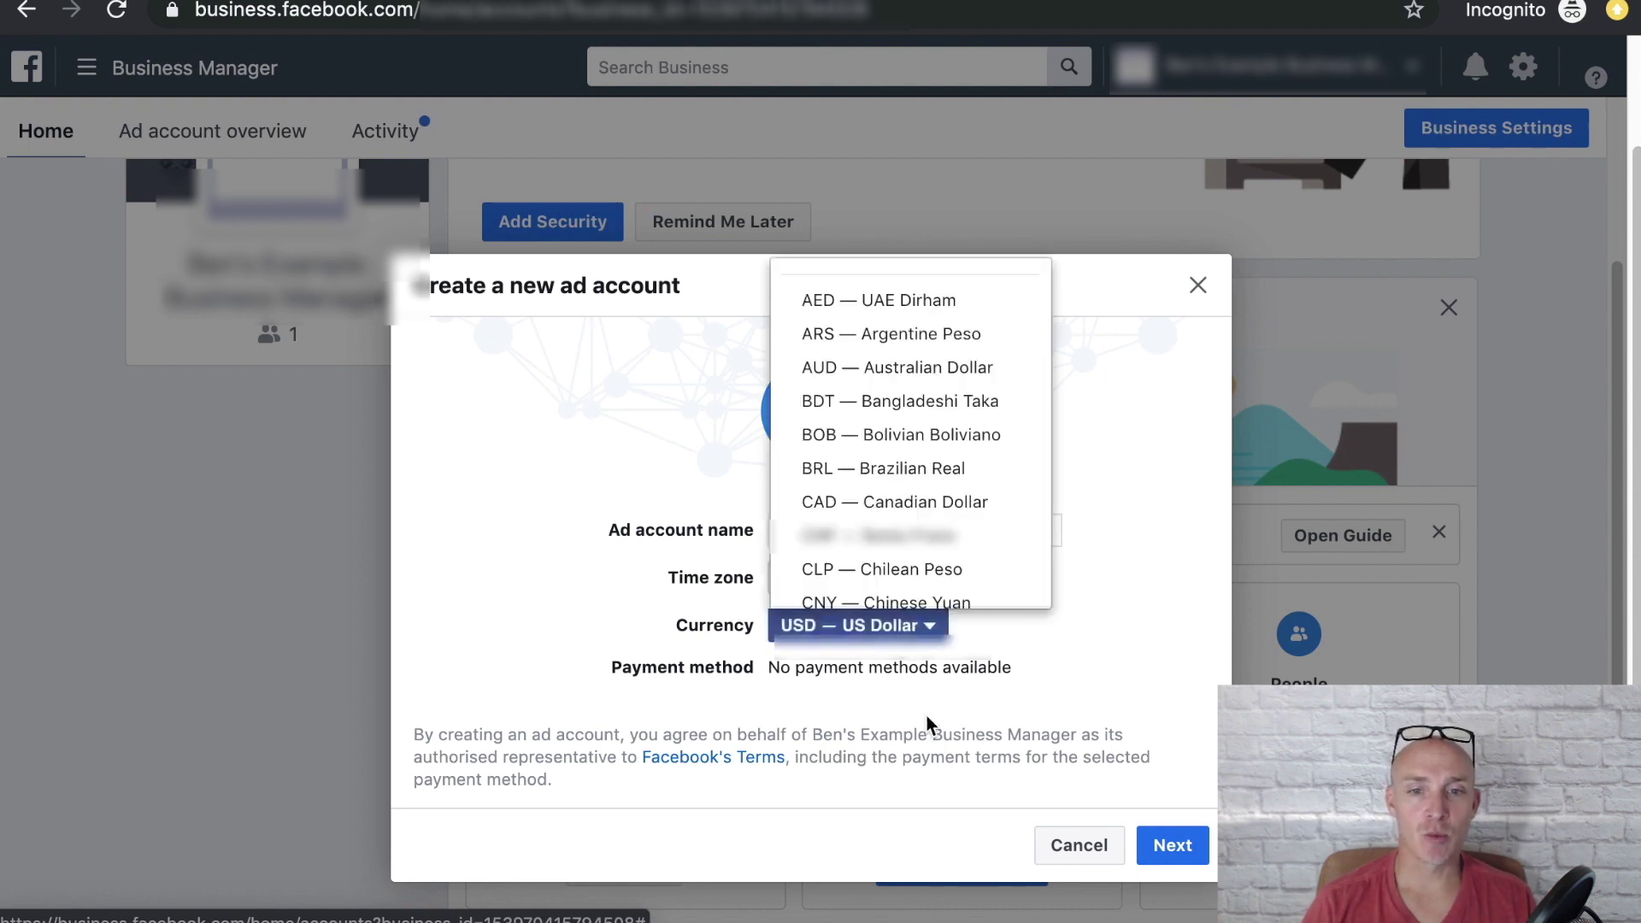
scroll(902, 461, "down", 3)
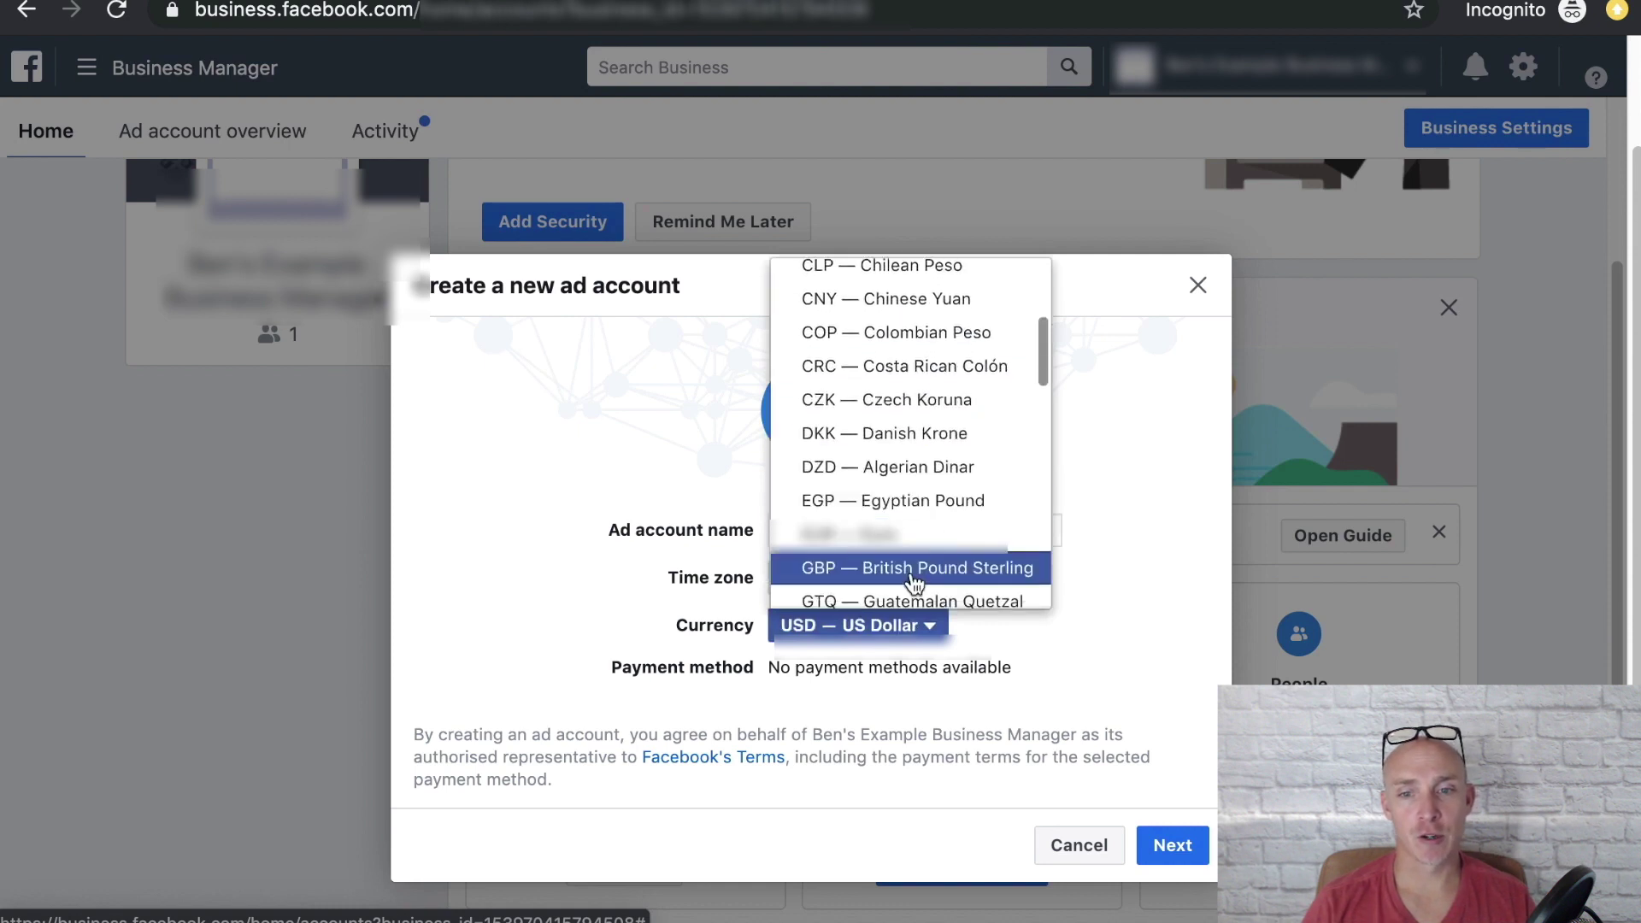
left_click(1009, 574)
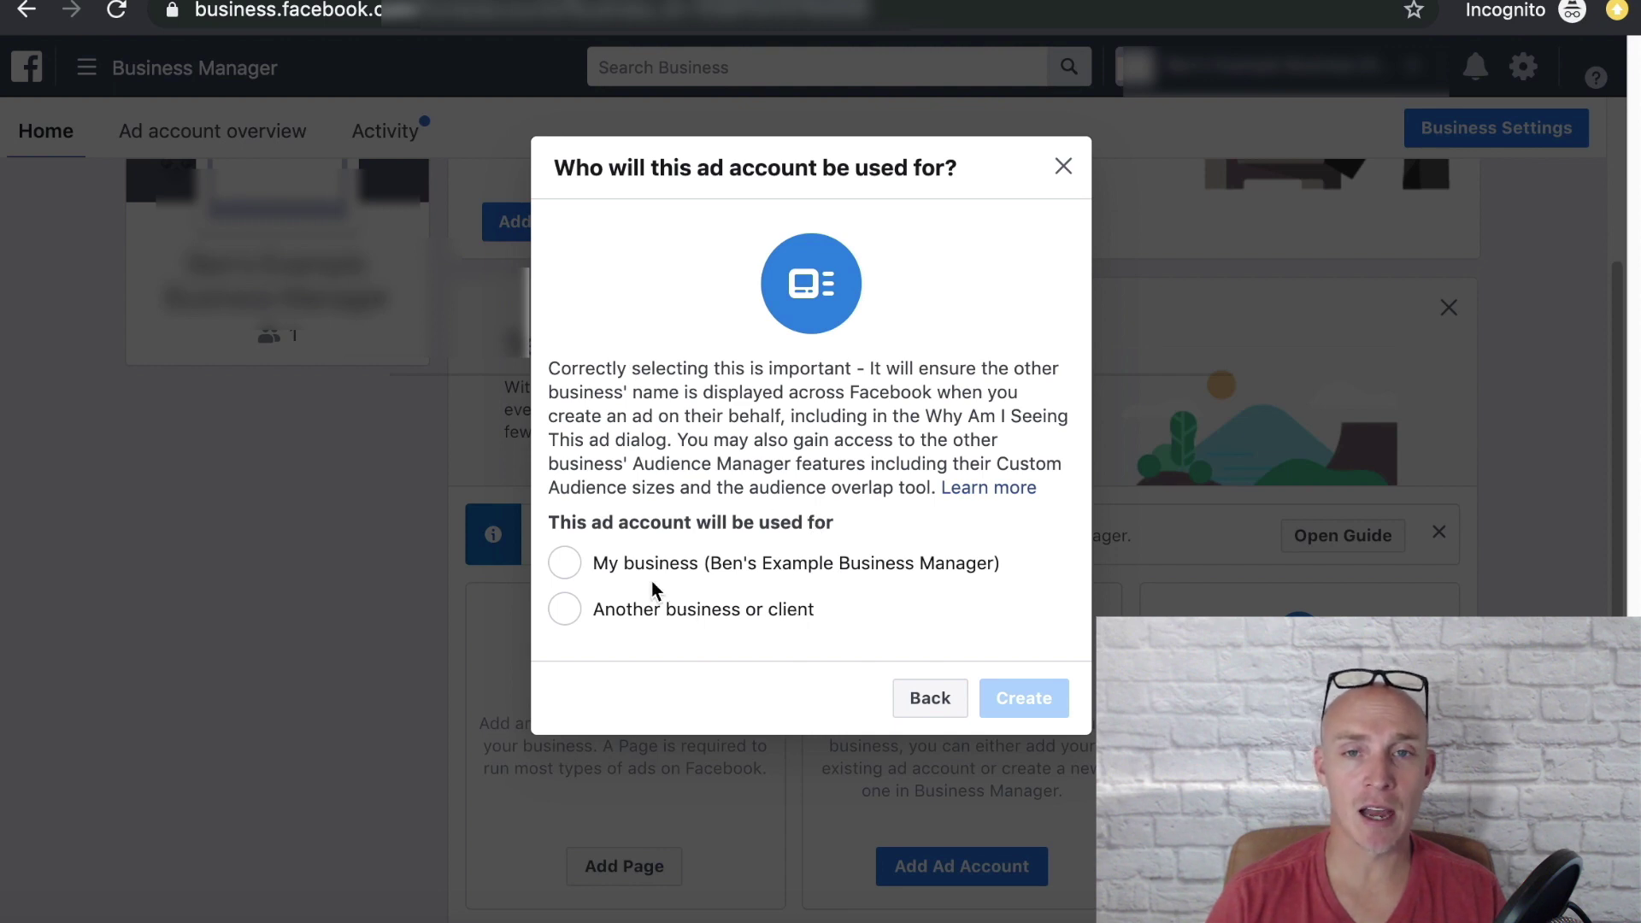
Step: Mark the ad account as for My business and create it
left_click(569, 566)
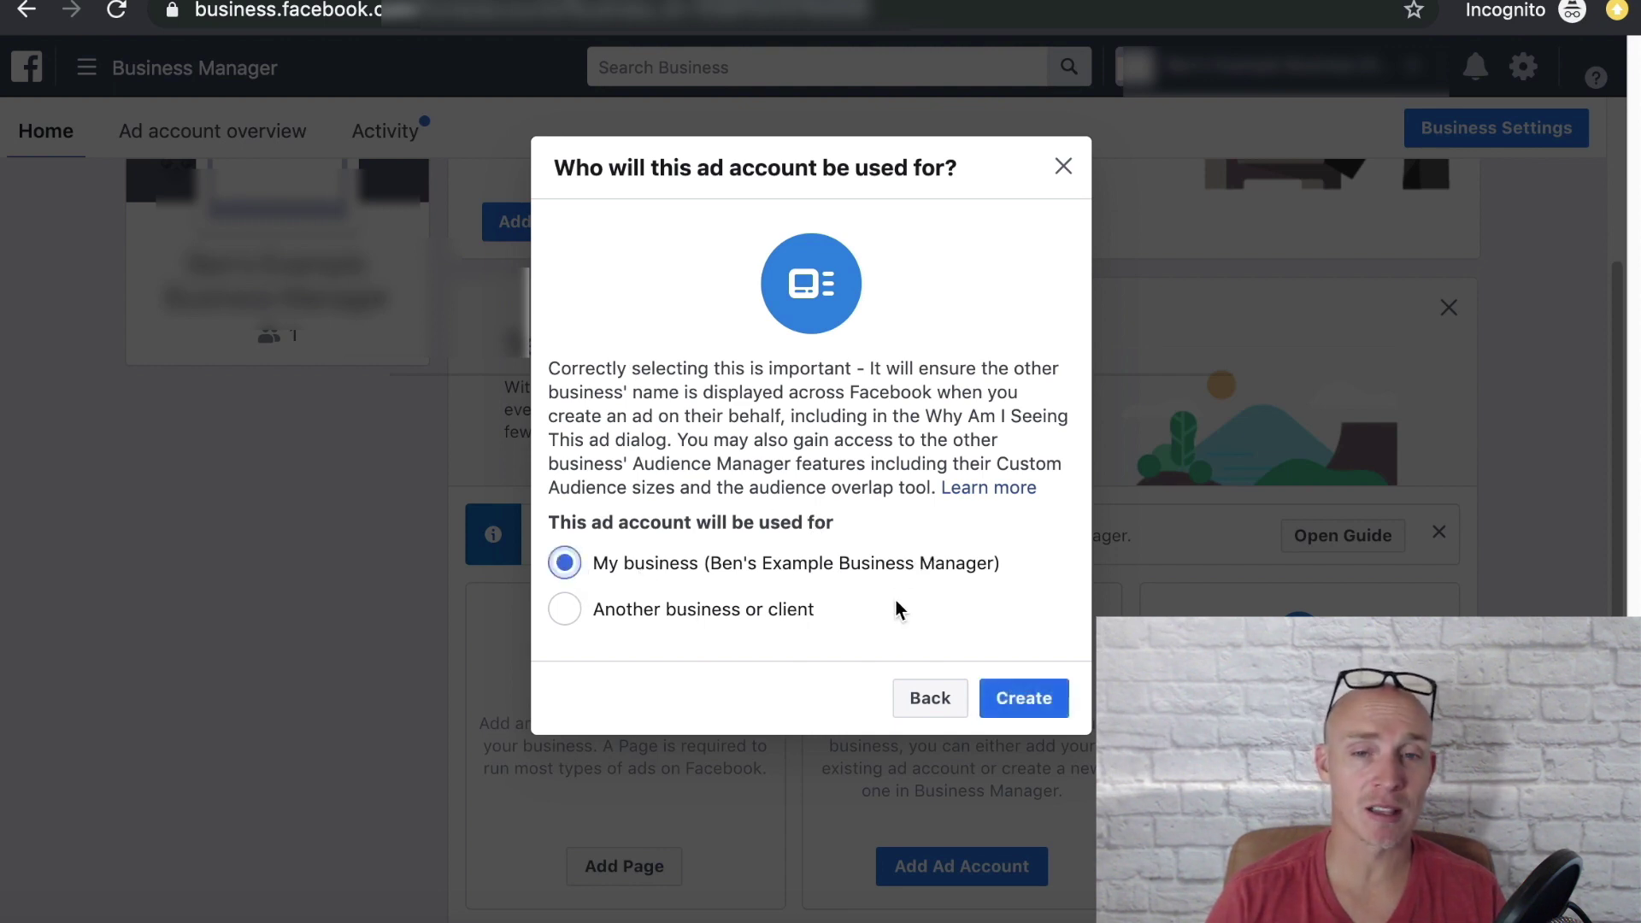
left_click(1022, 701)
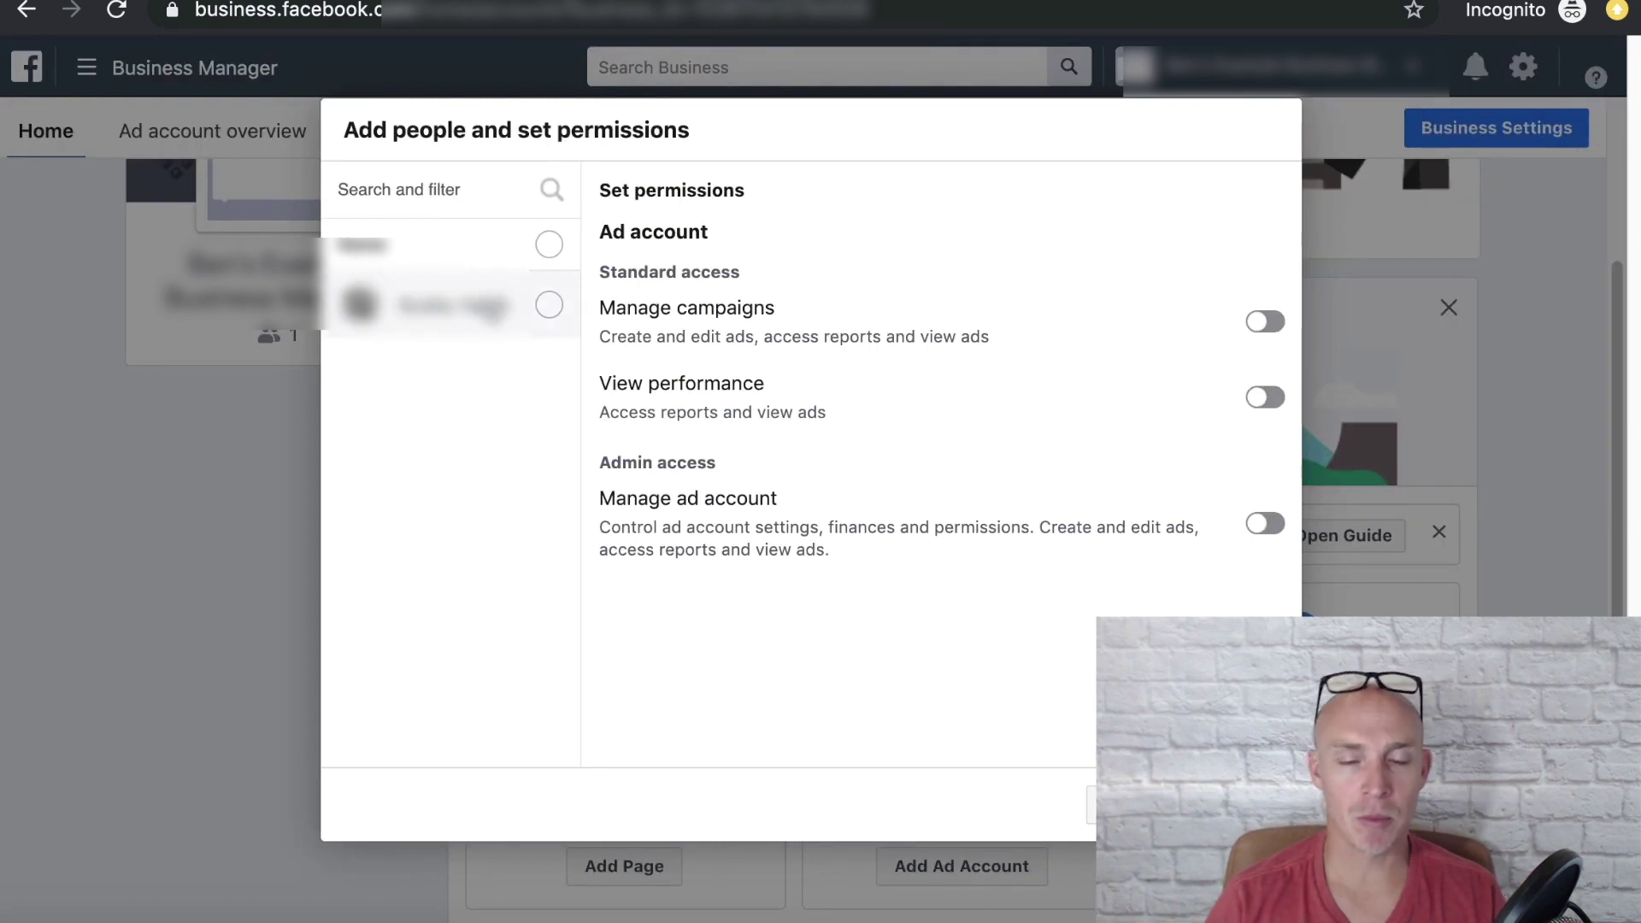
Step: Turn on Manage ad account for the person, assign them, and close the Well done message
left_click(523, 301)
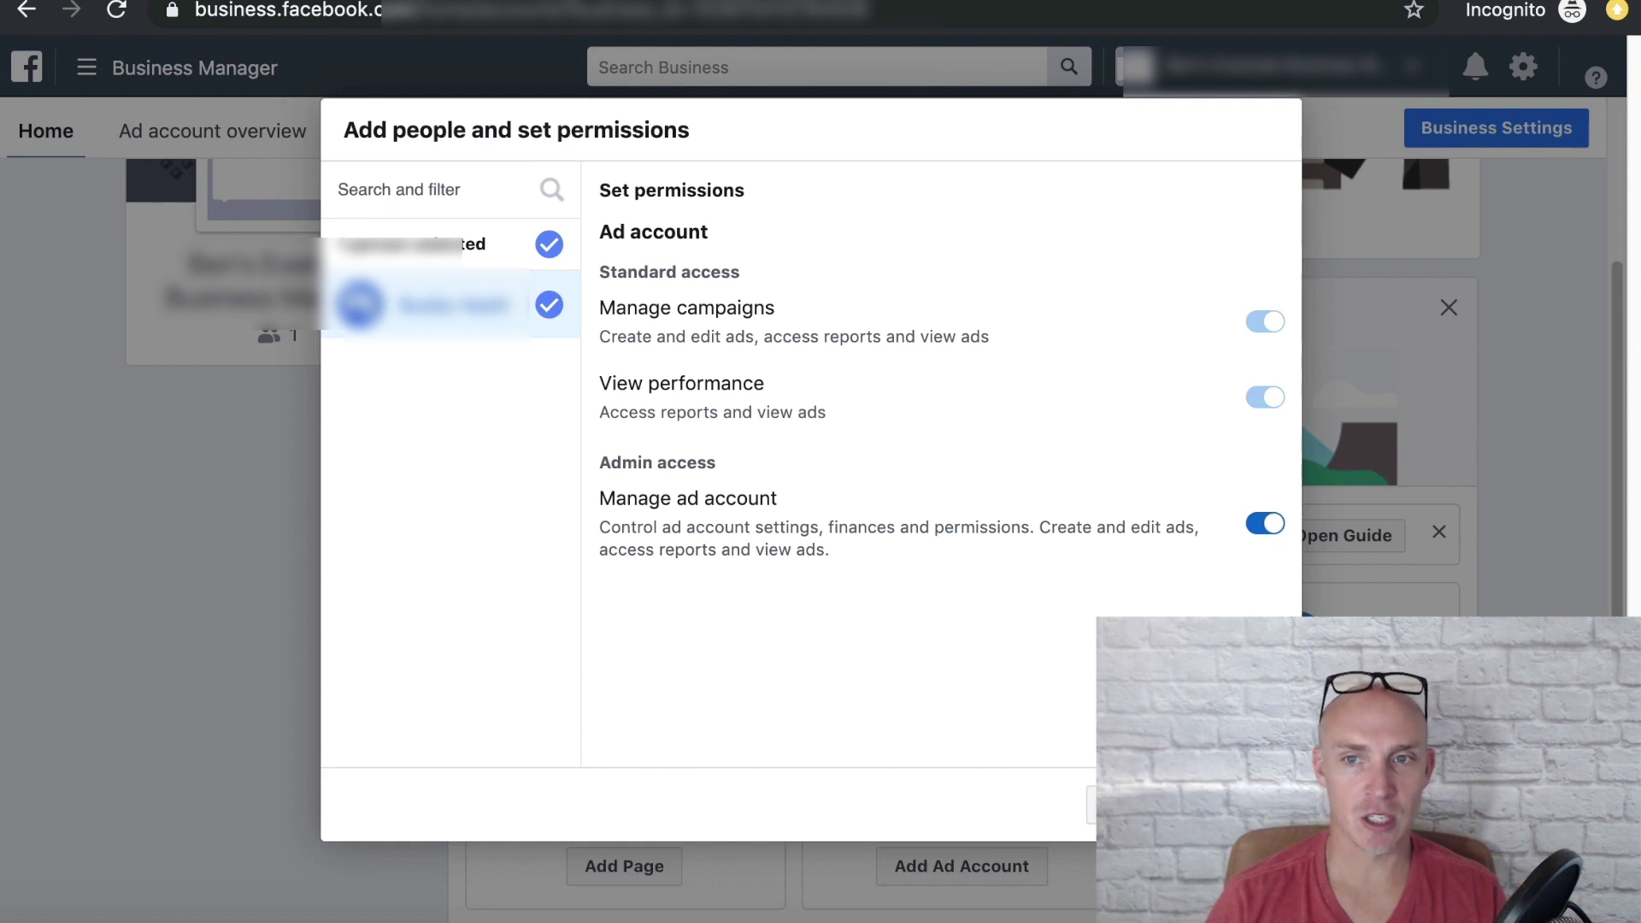
left_click(1197, 804)
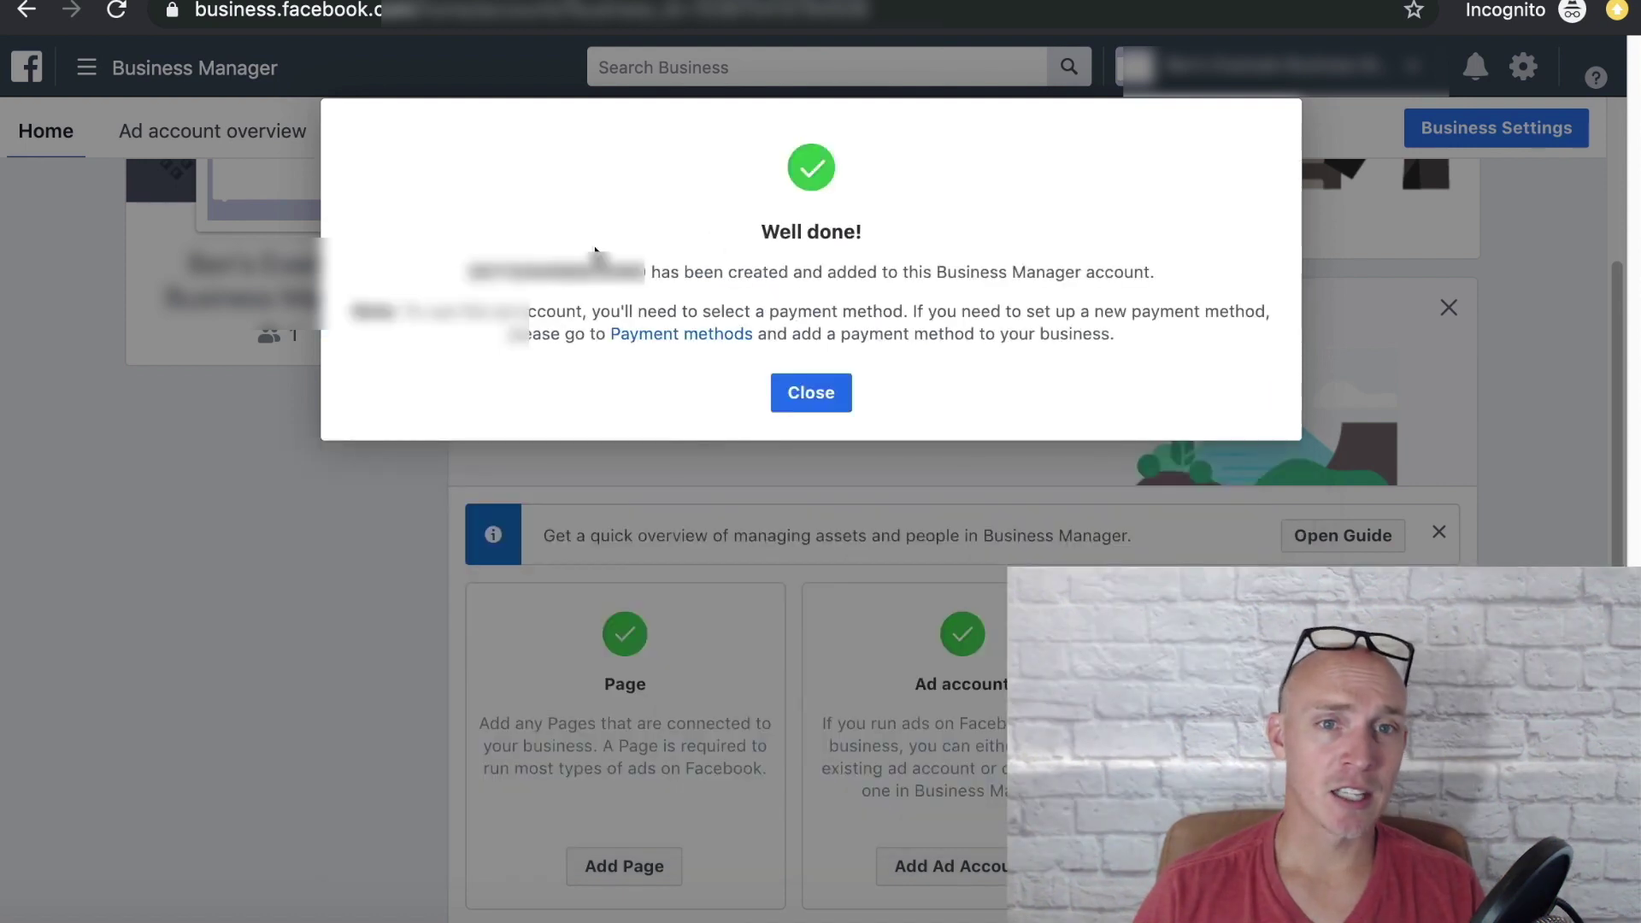
left_click(810, 392)
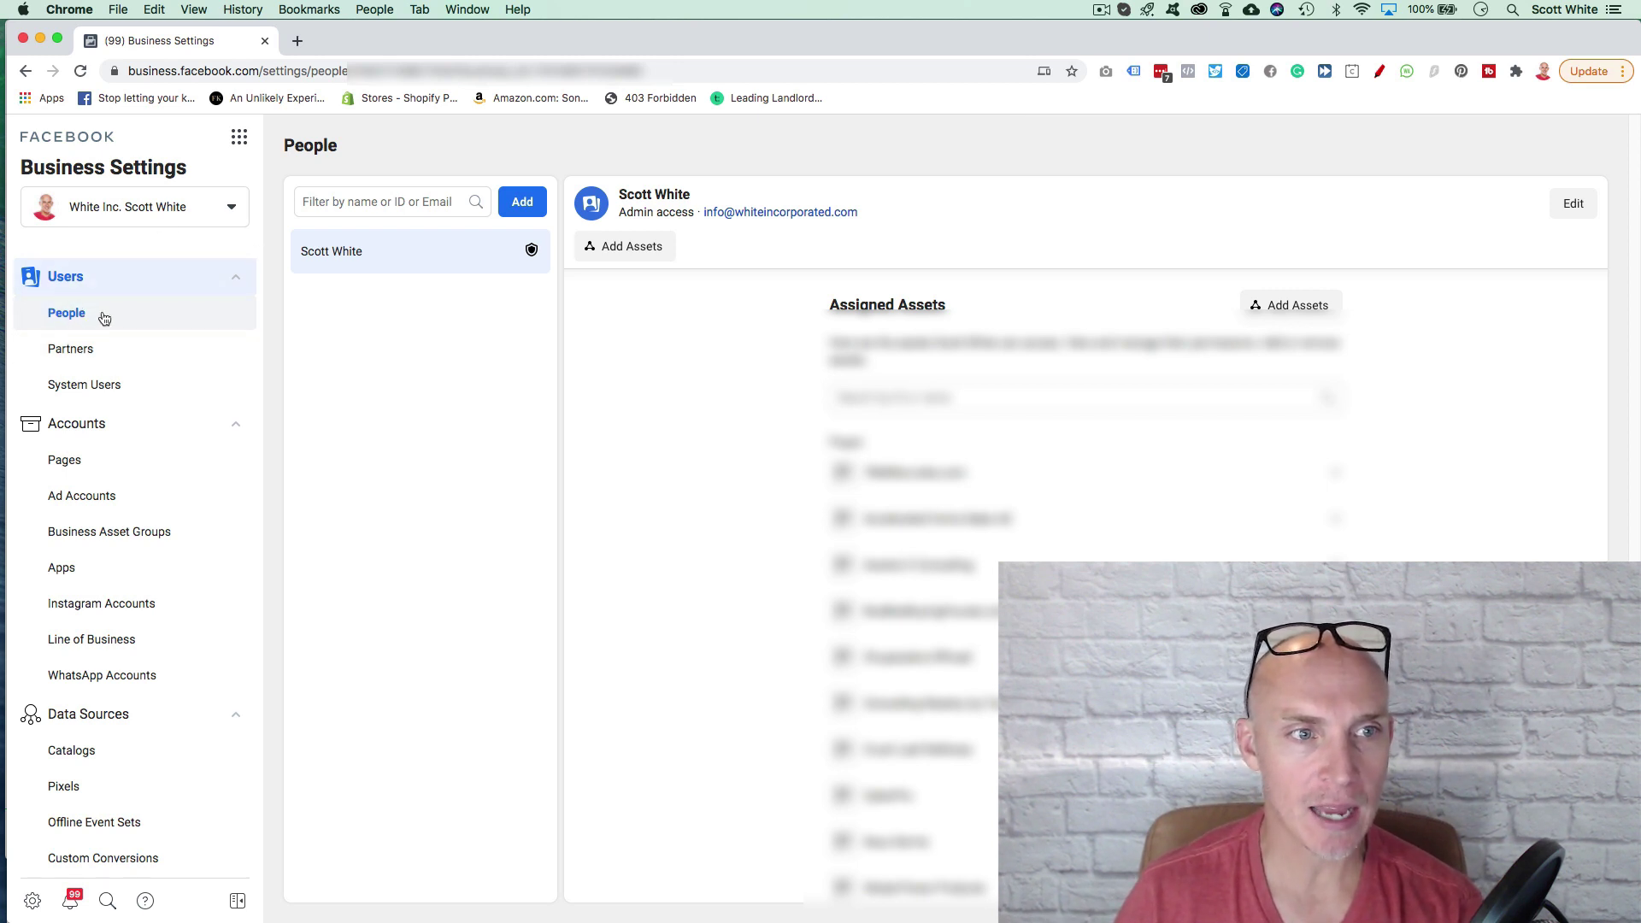
Step: Explore the Invite People form's Admin access toggle and advanced roles, close it unsent, then reopen it
left_click(522, 202)
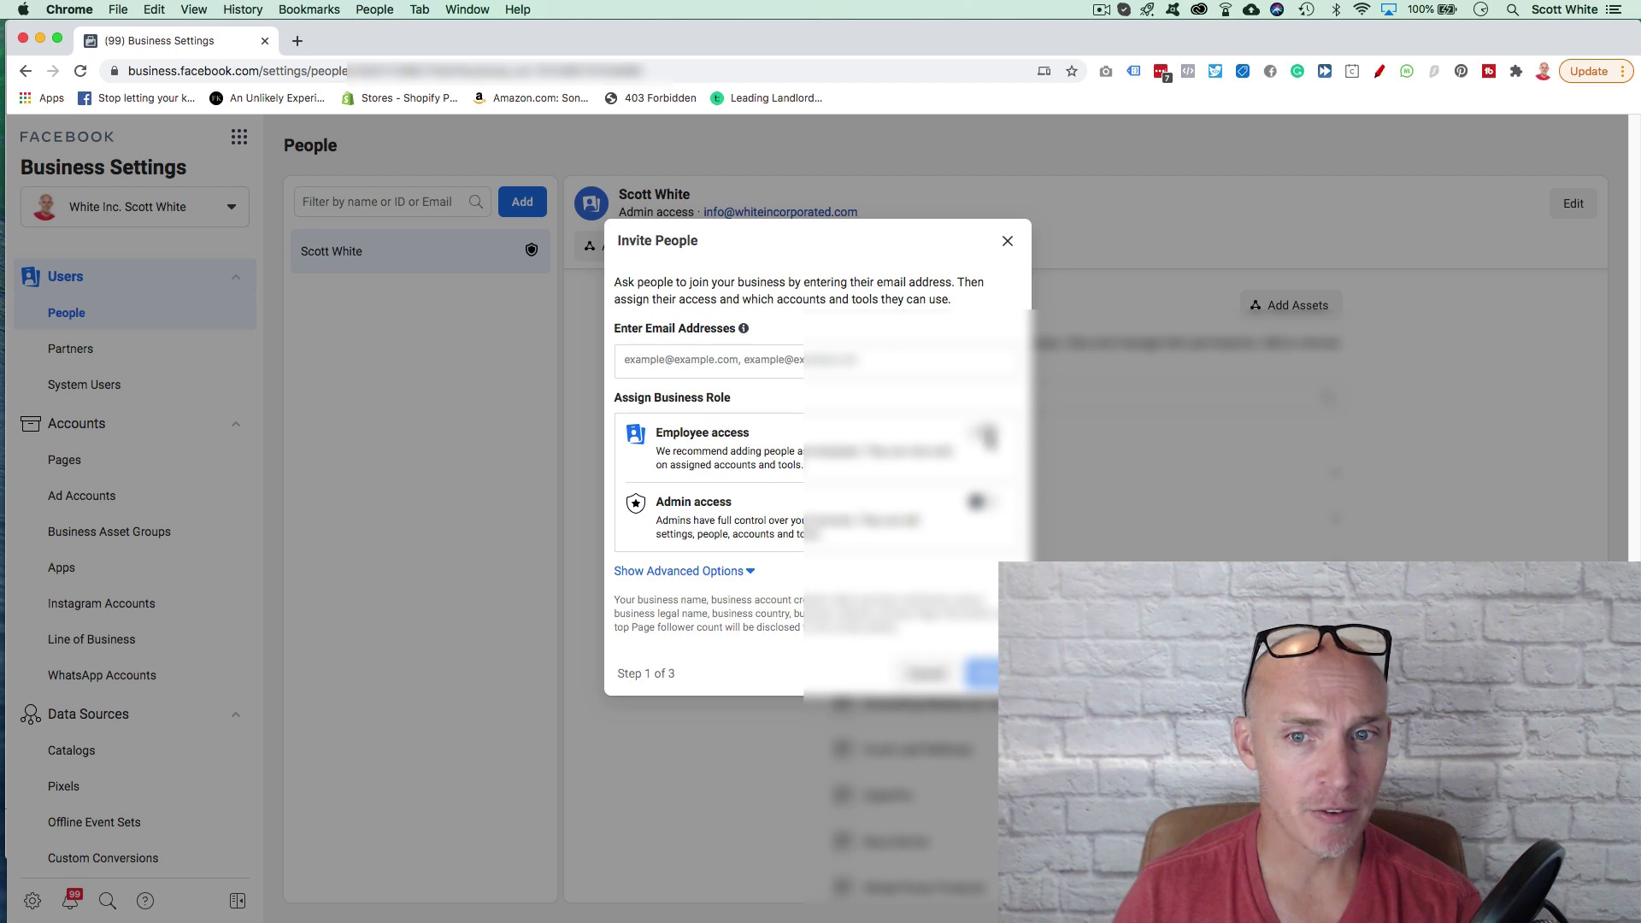
left_click(980, 503)
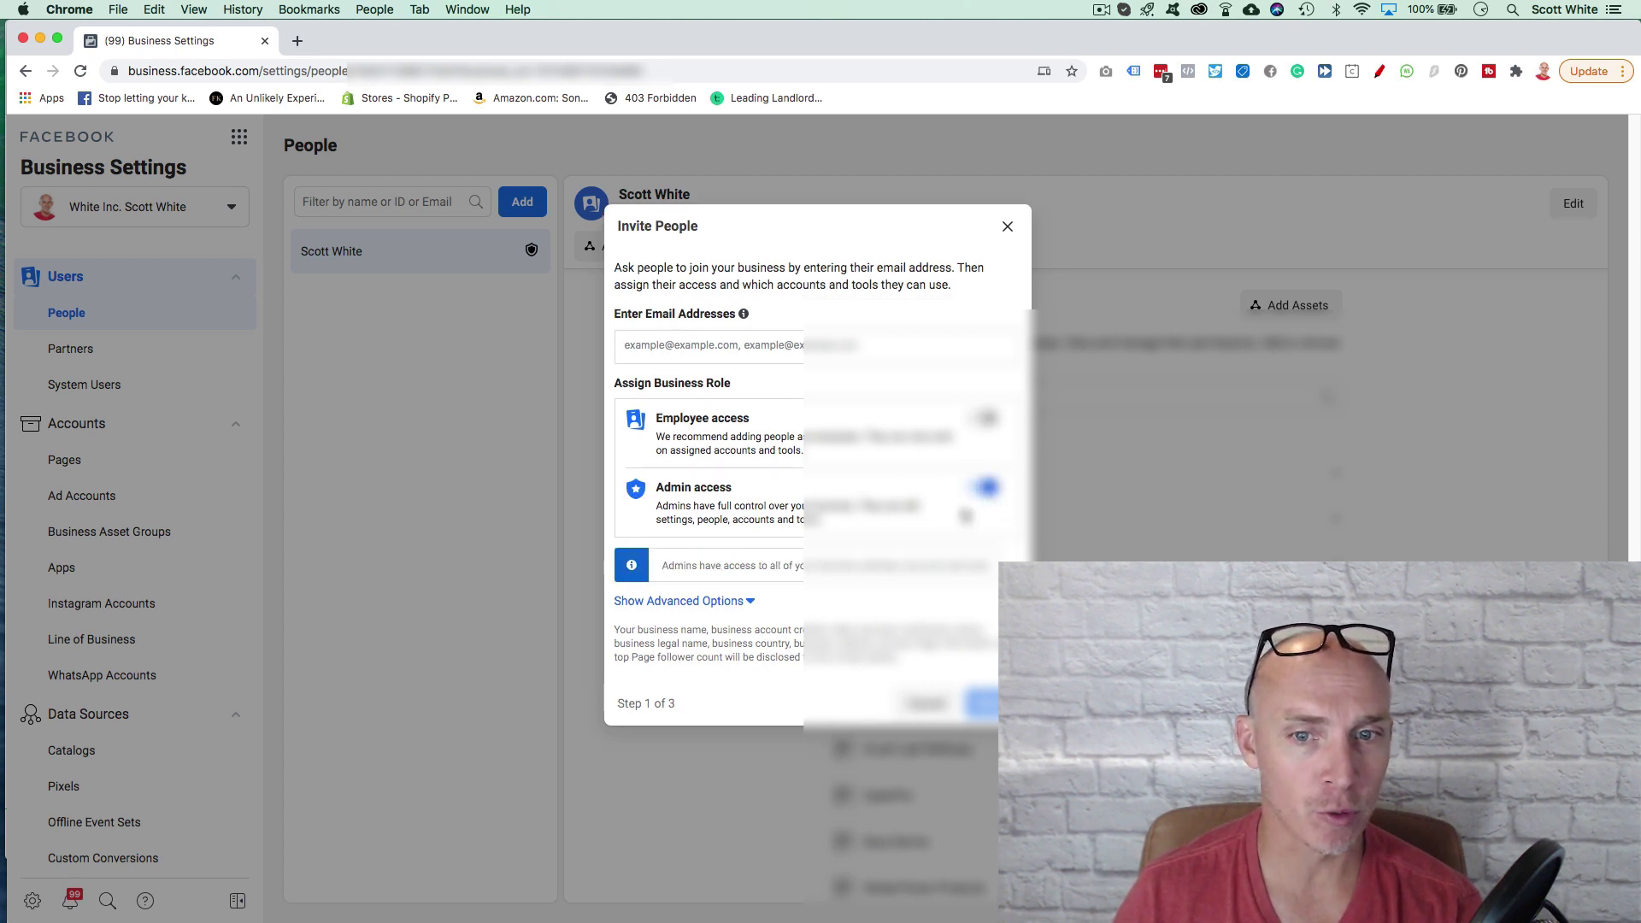
left_click(986, 488)
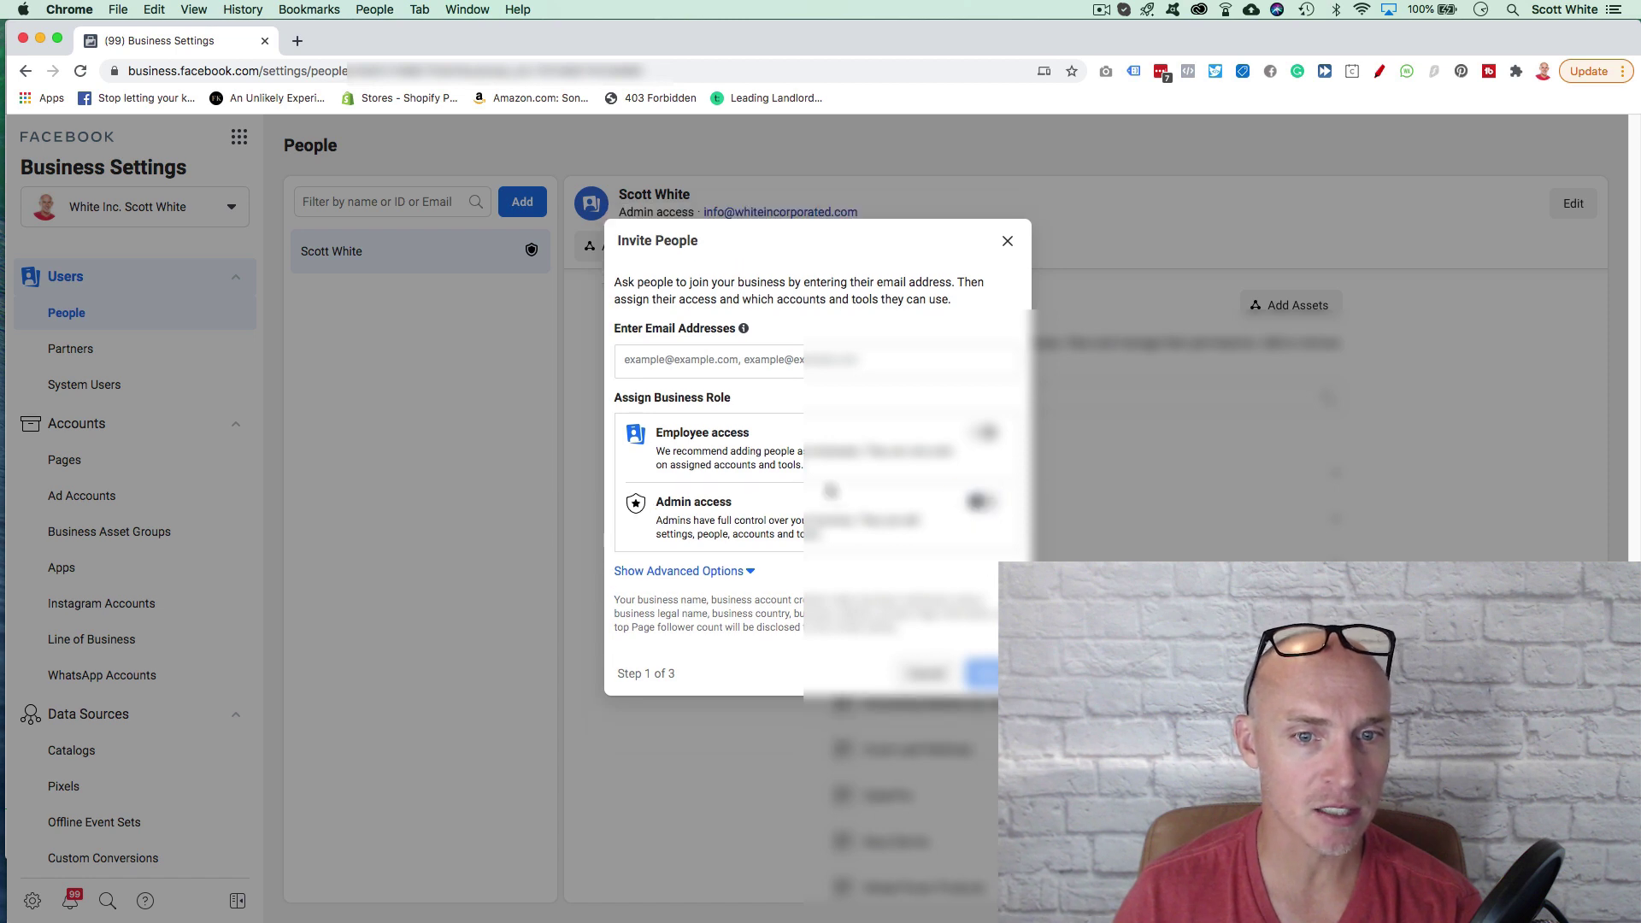
left_click(749, 578)
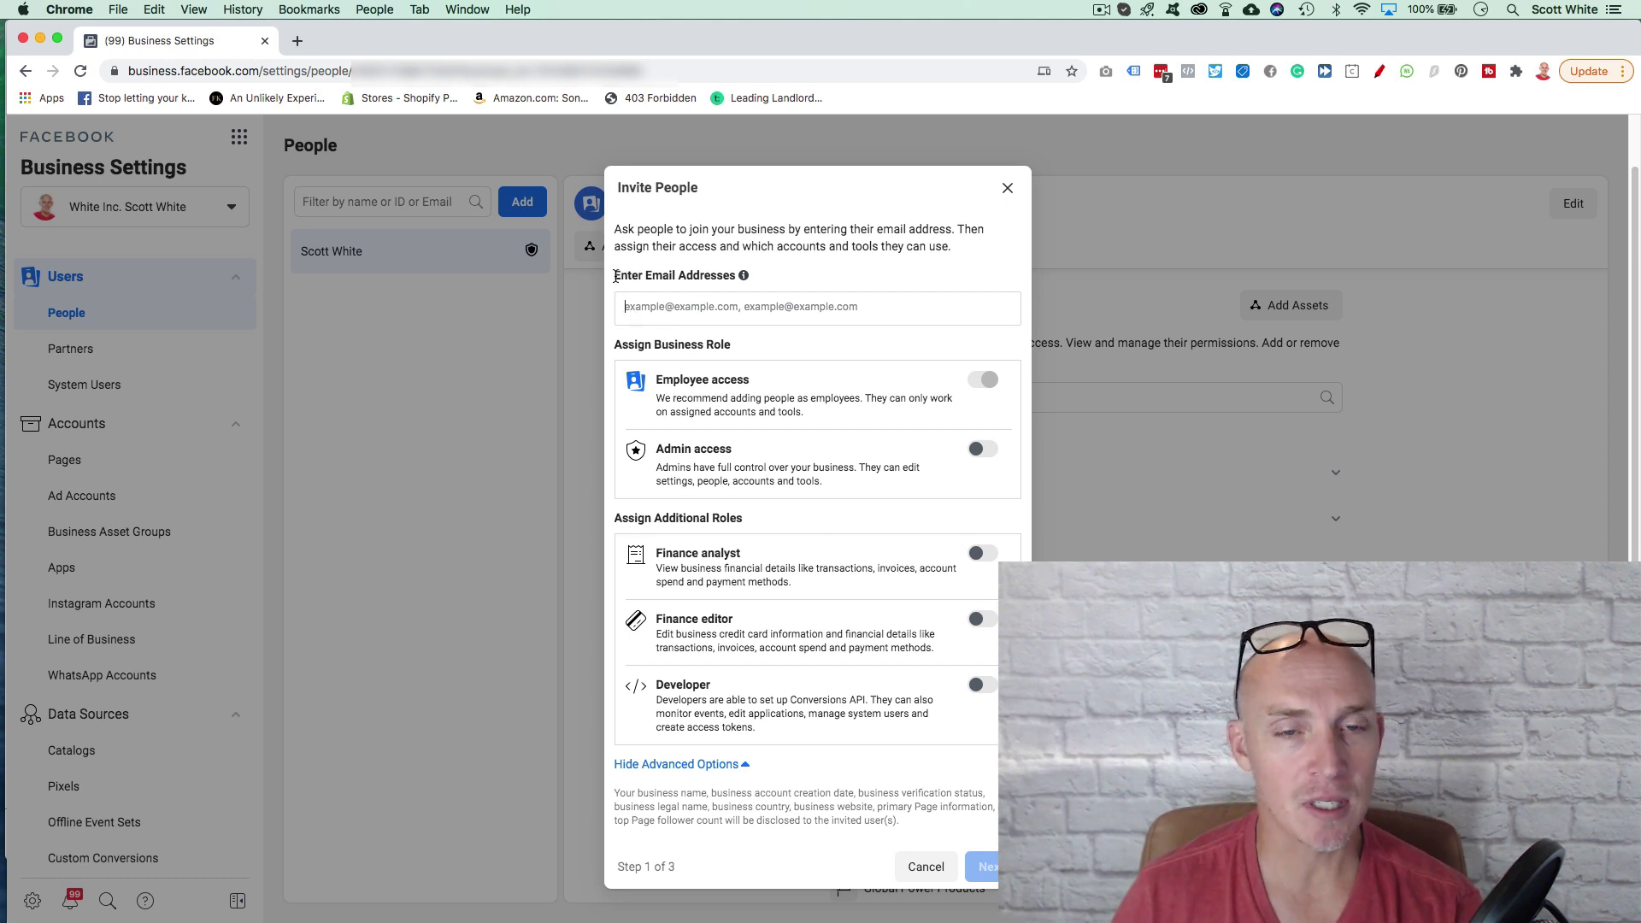
left_click(868, 304)
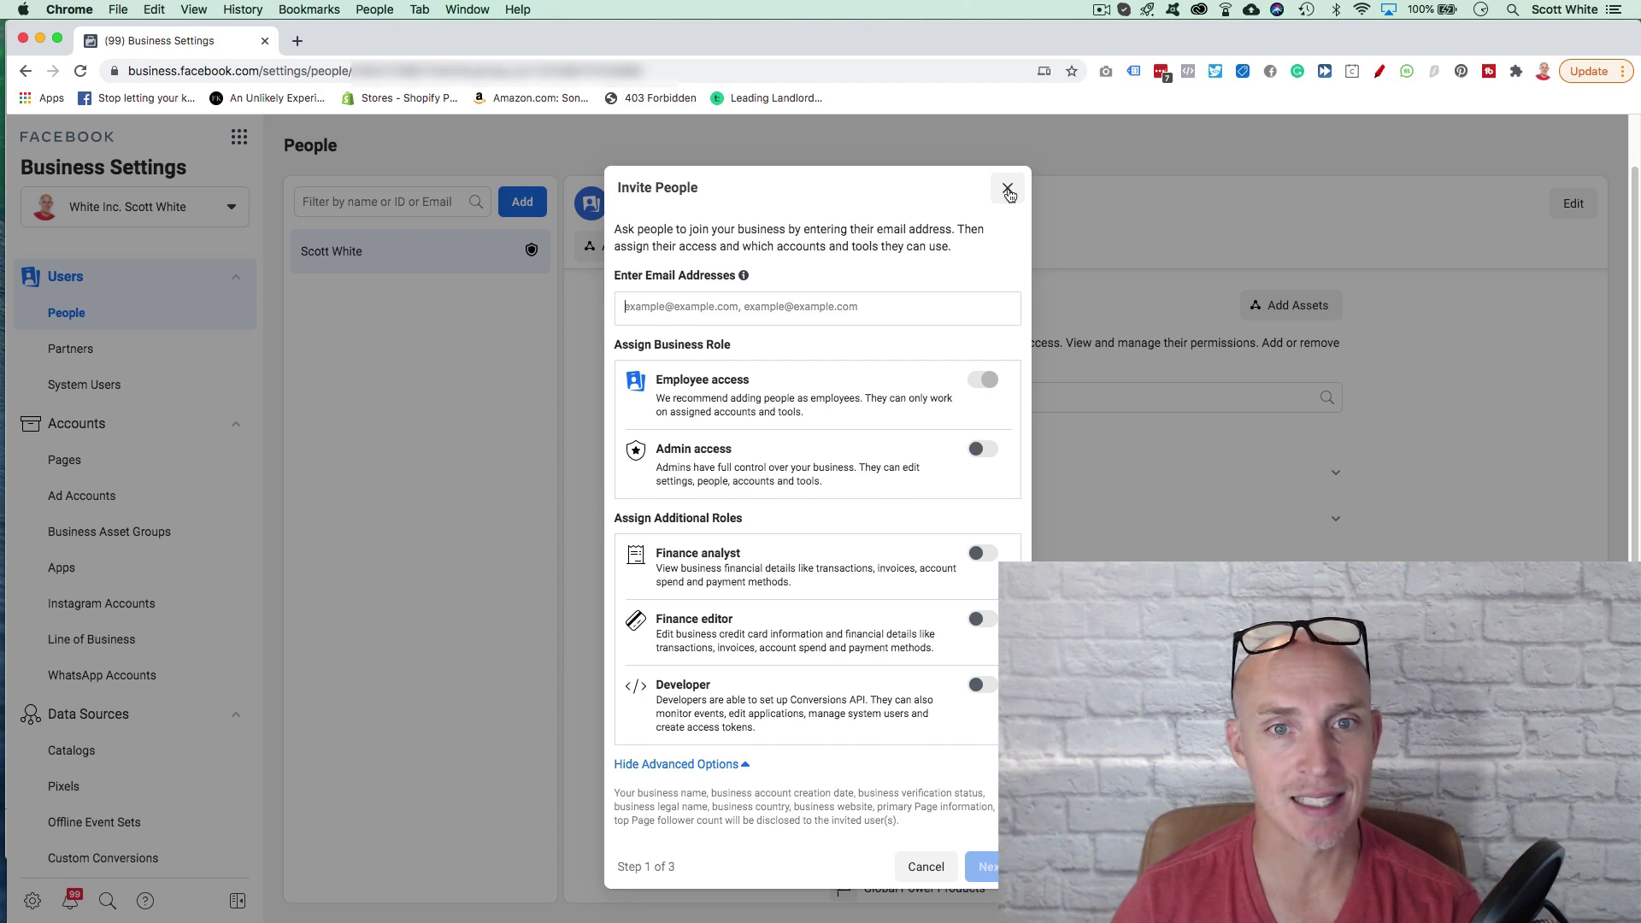
left_click(1008, 190)
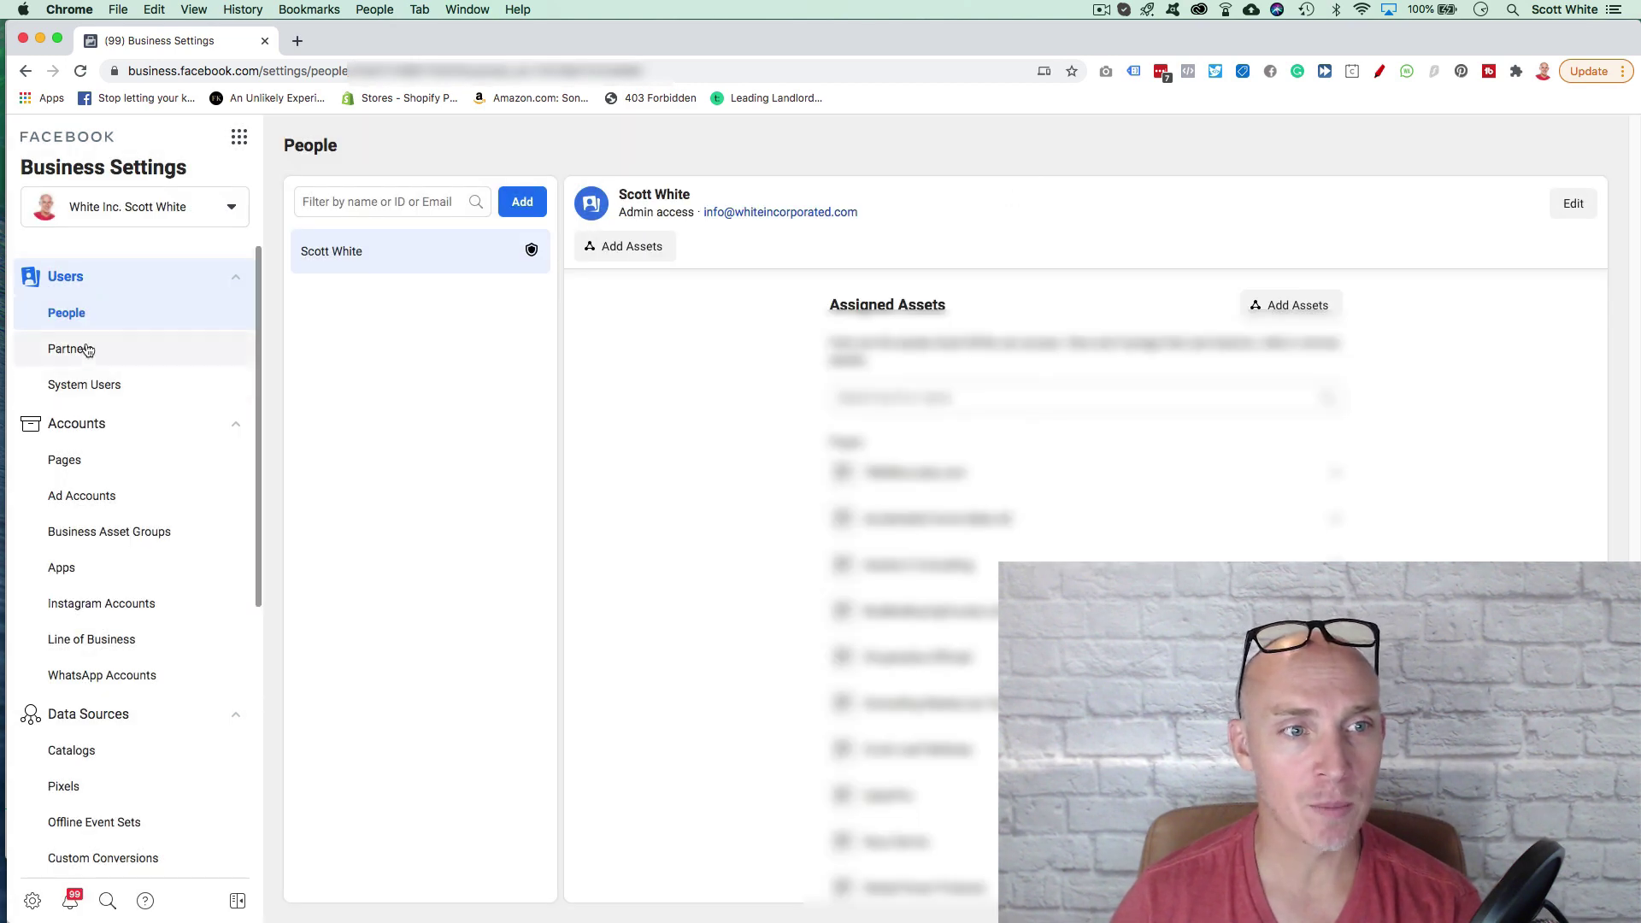
left_click(530, 212)
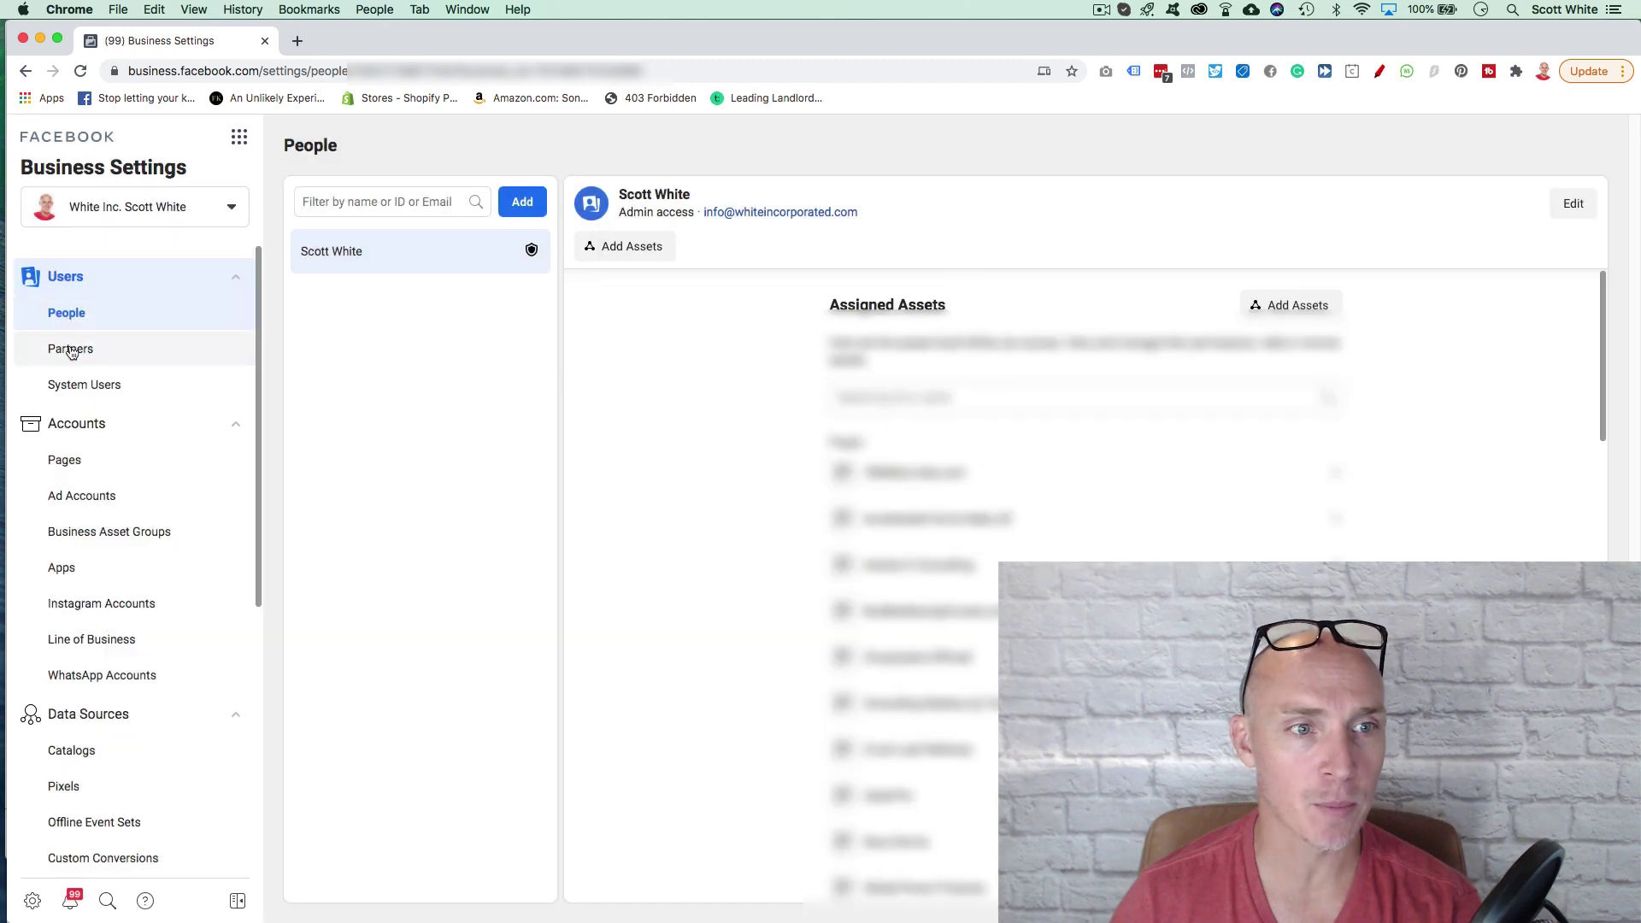
Step: Go to Partners and preview the 'Give a partner access' setup, closing it unsubmitted
left_click(72, 348)
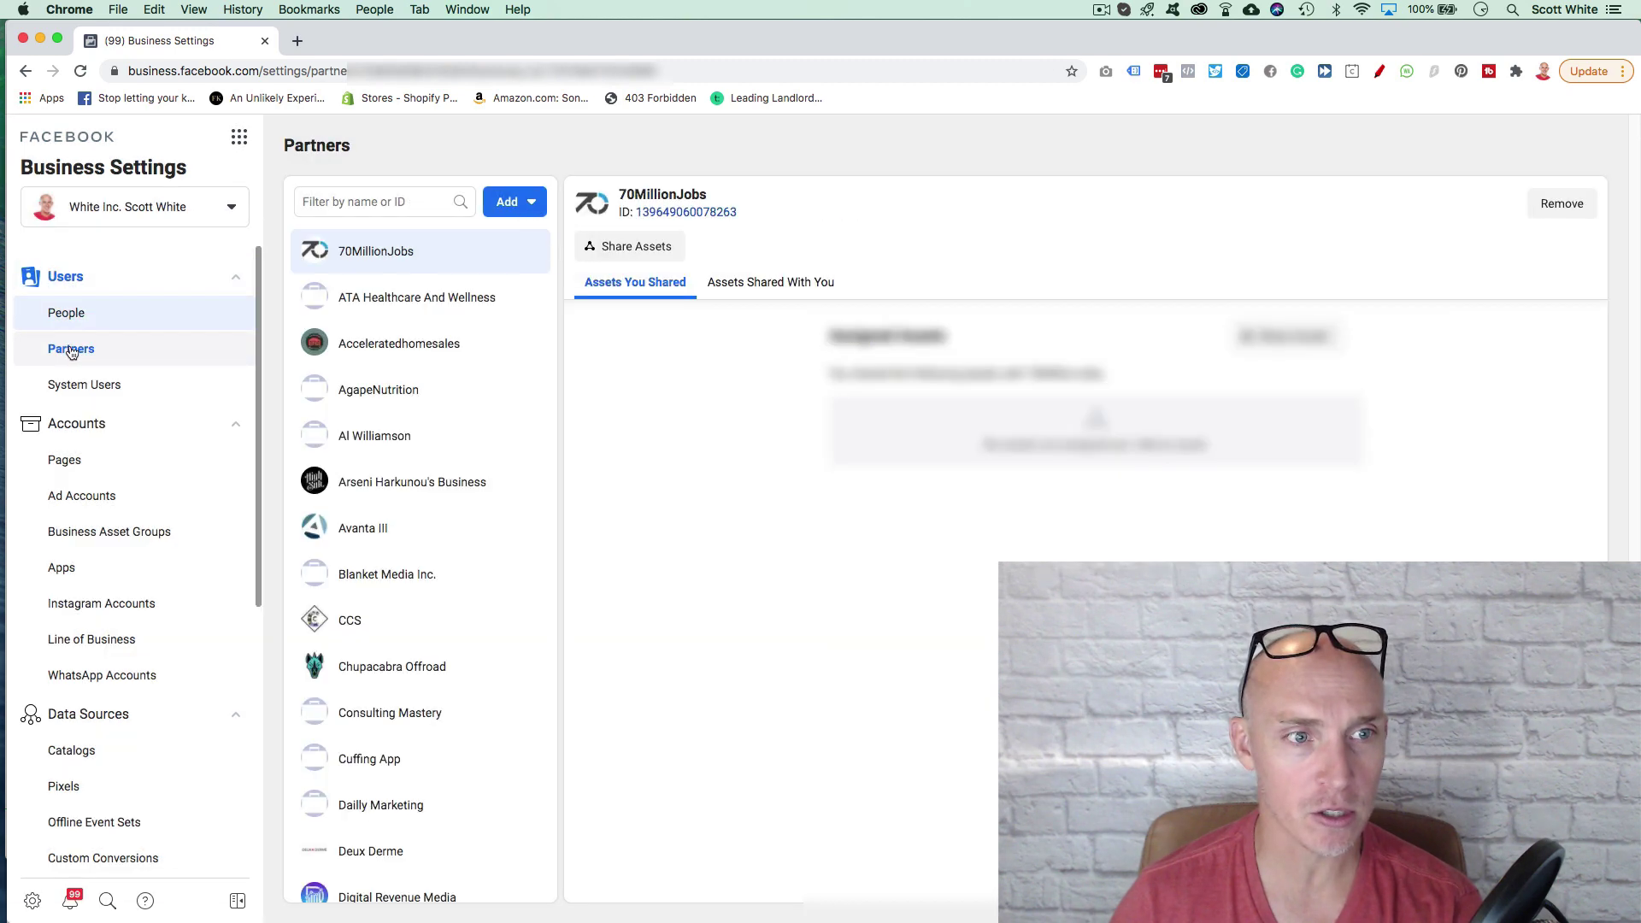
left_click(531, 205)
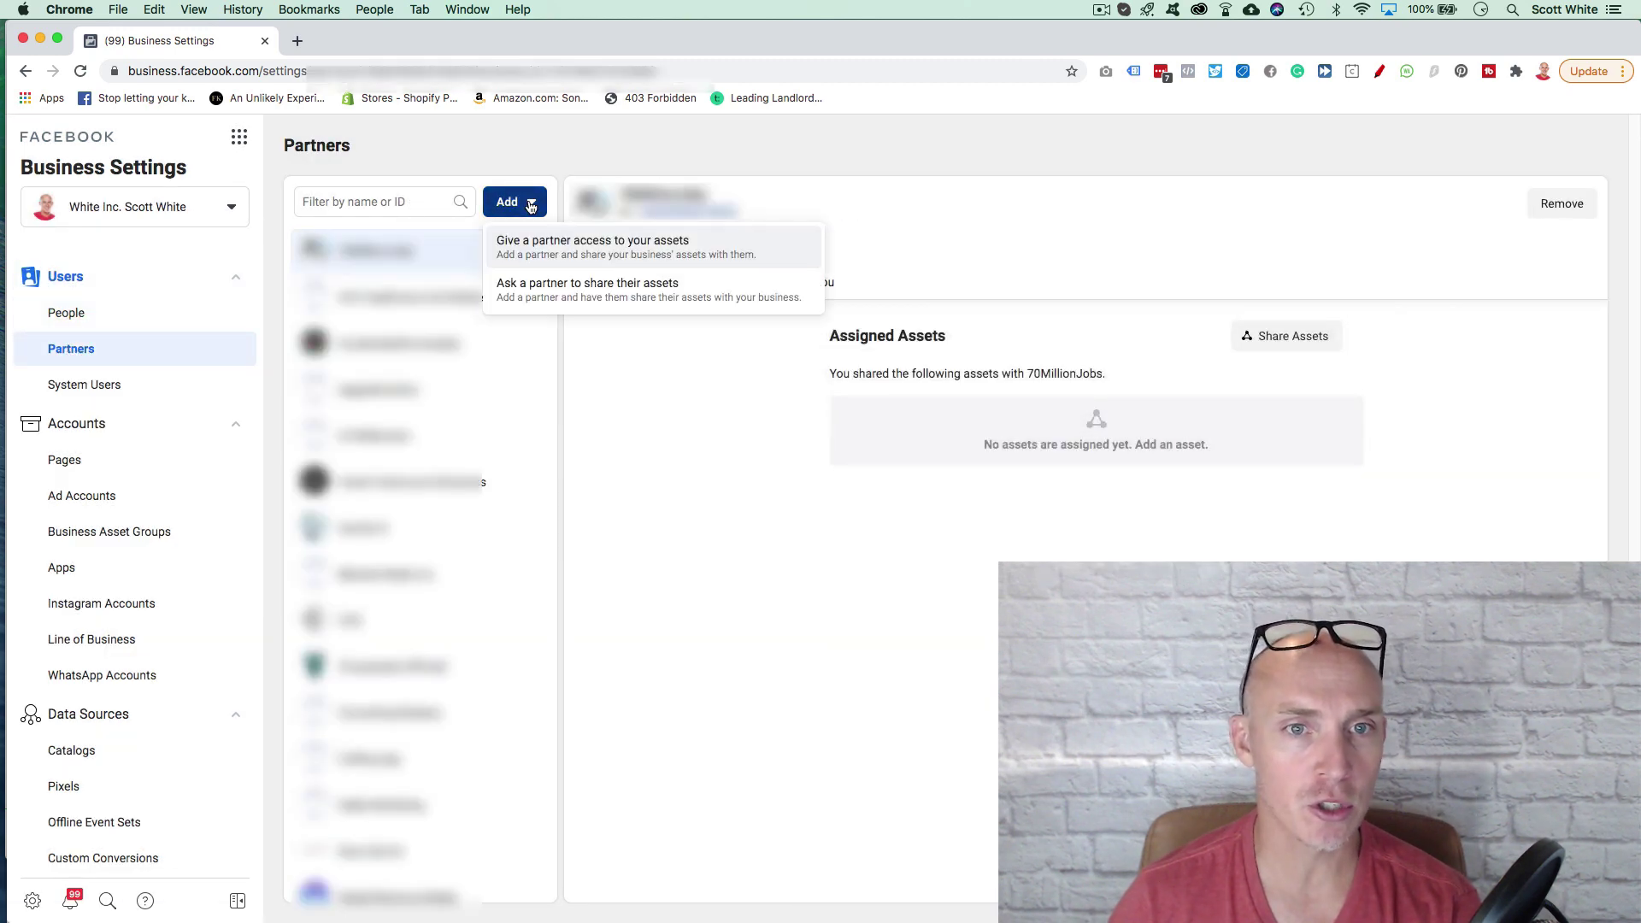
left_click(621, 257)
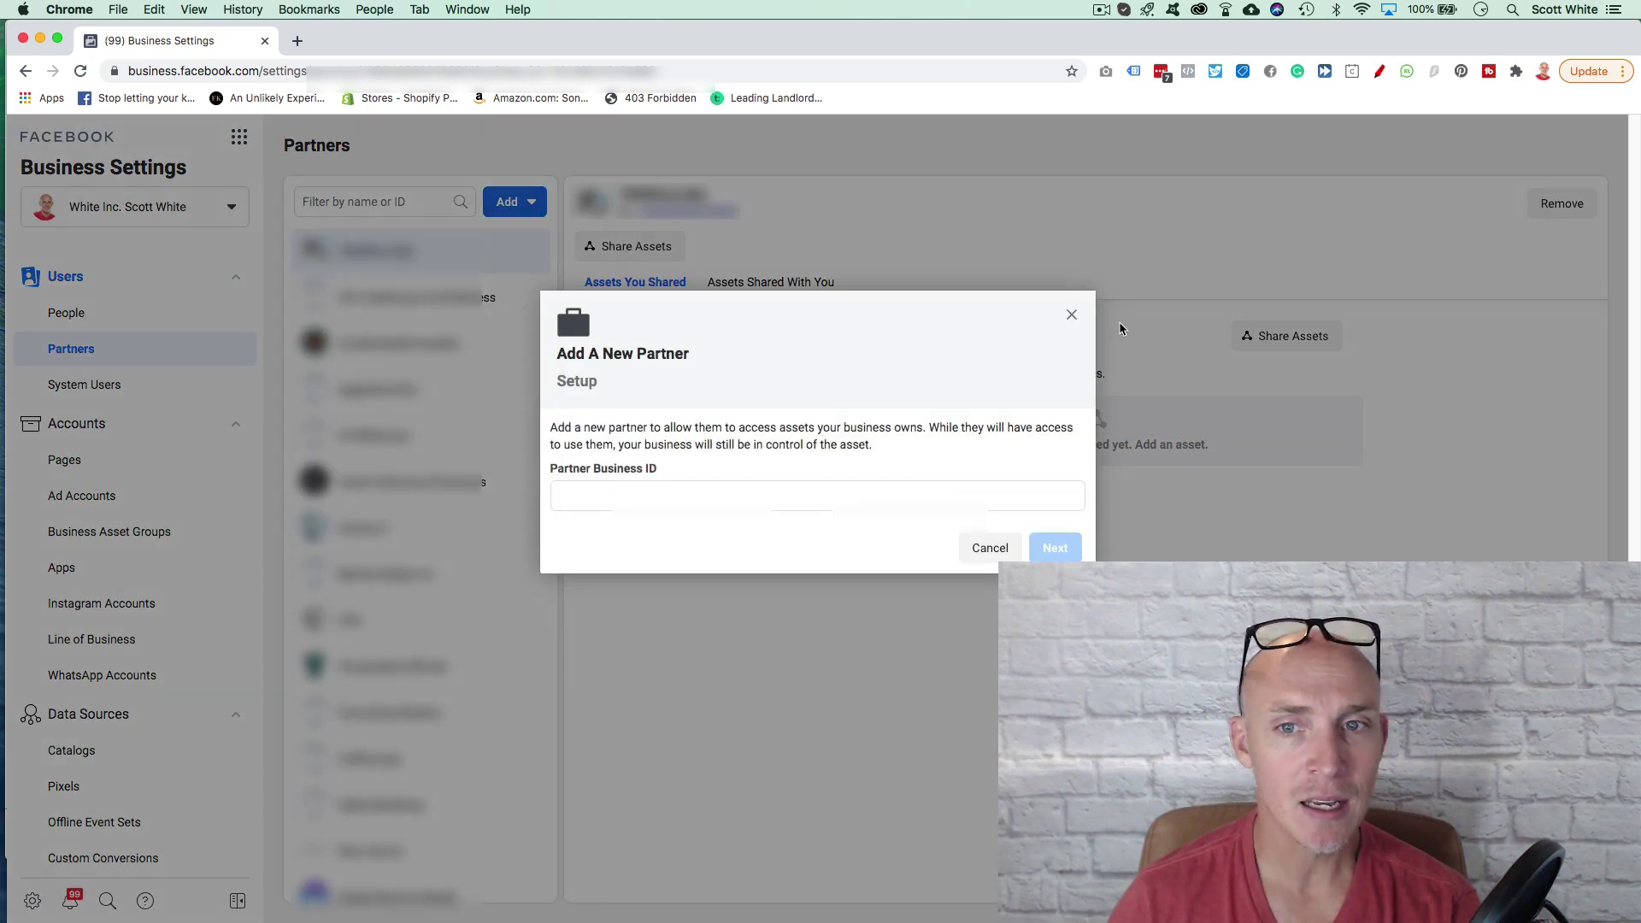
left_click(1071, 315)
scroll(80, 682, "down", 5)
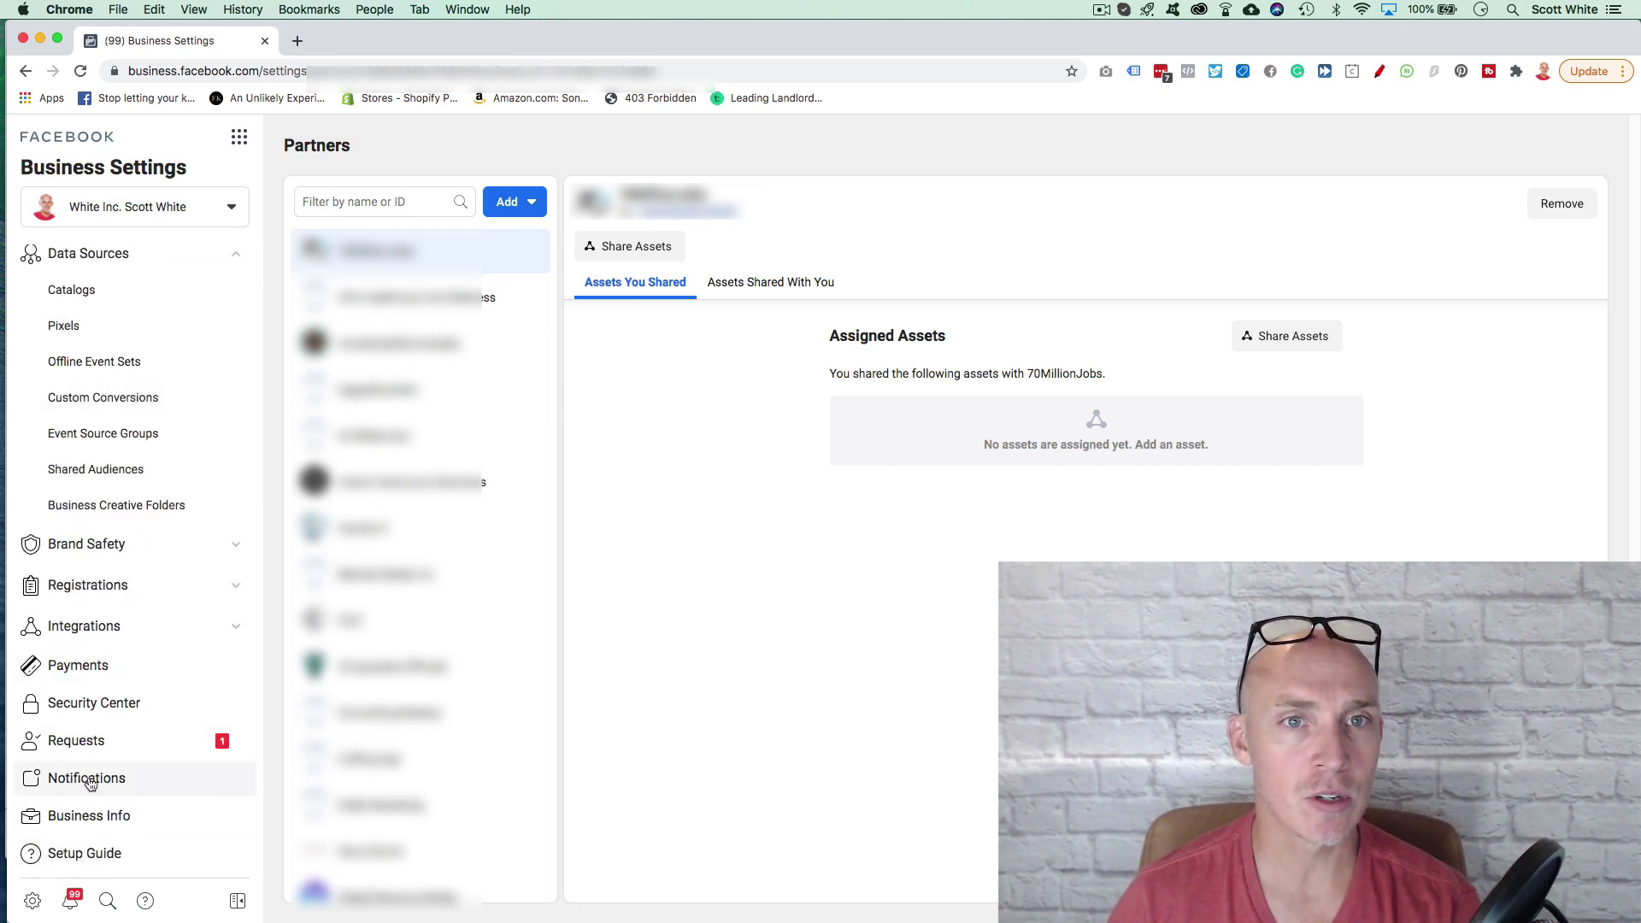
scroll(107, 547, "up", 5)
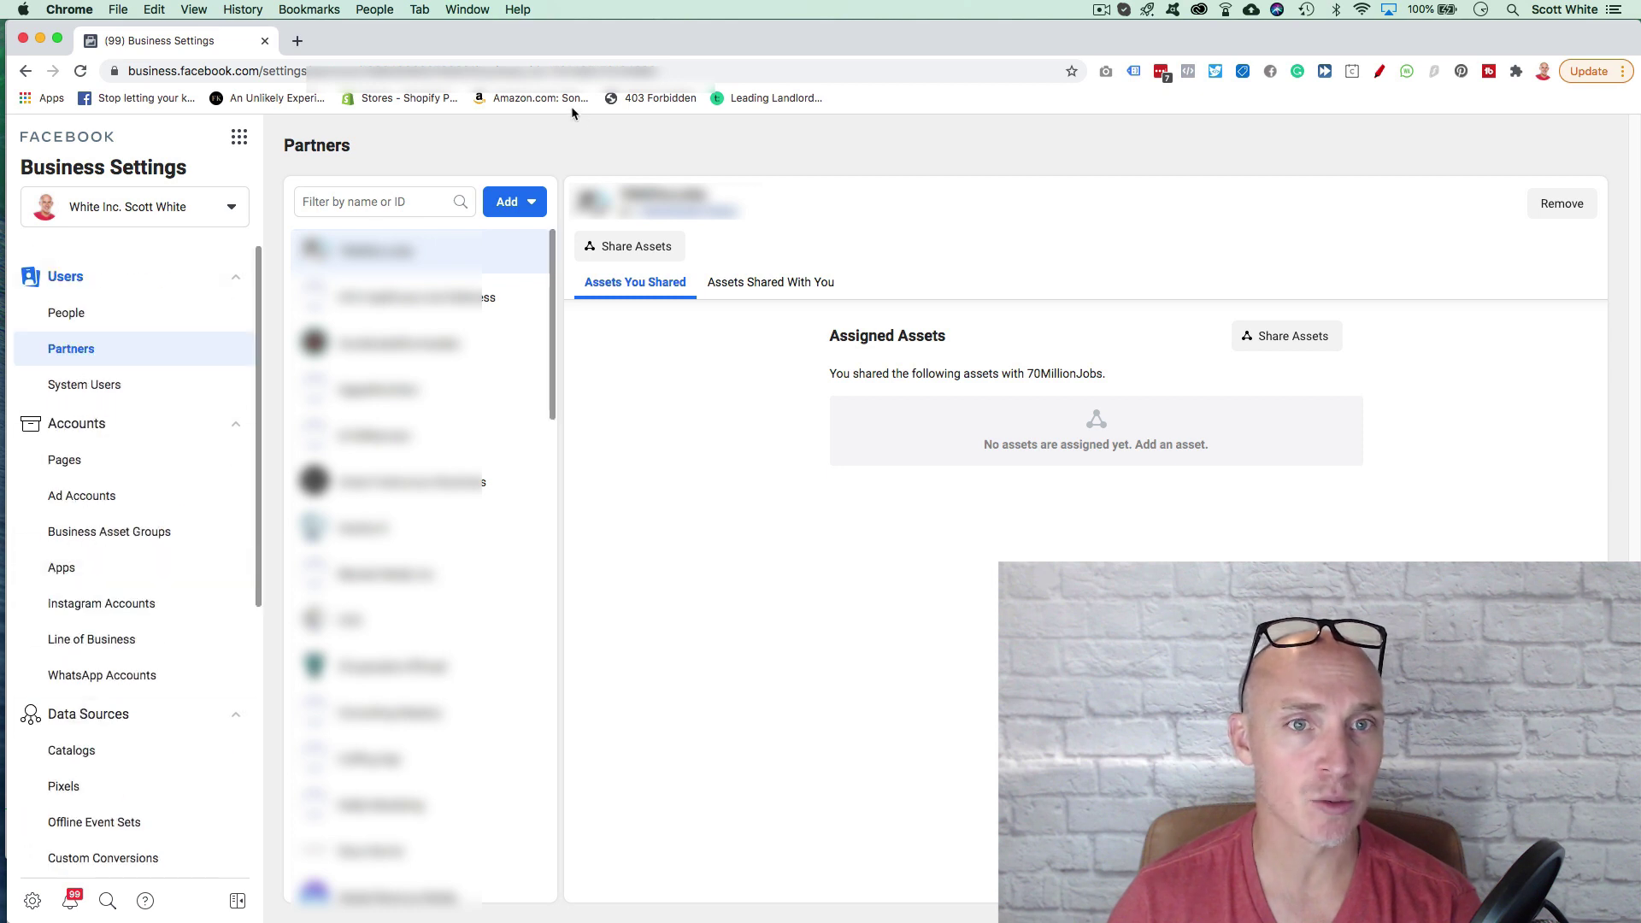
Step: Preview the 'Ask a partner to share their assets' request form and close it unsubmitted
left_click(530, 207)
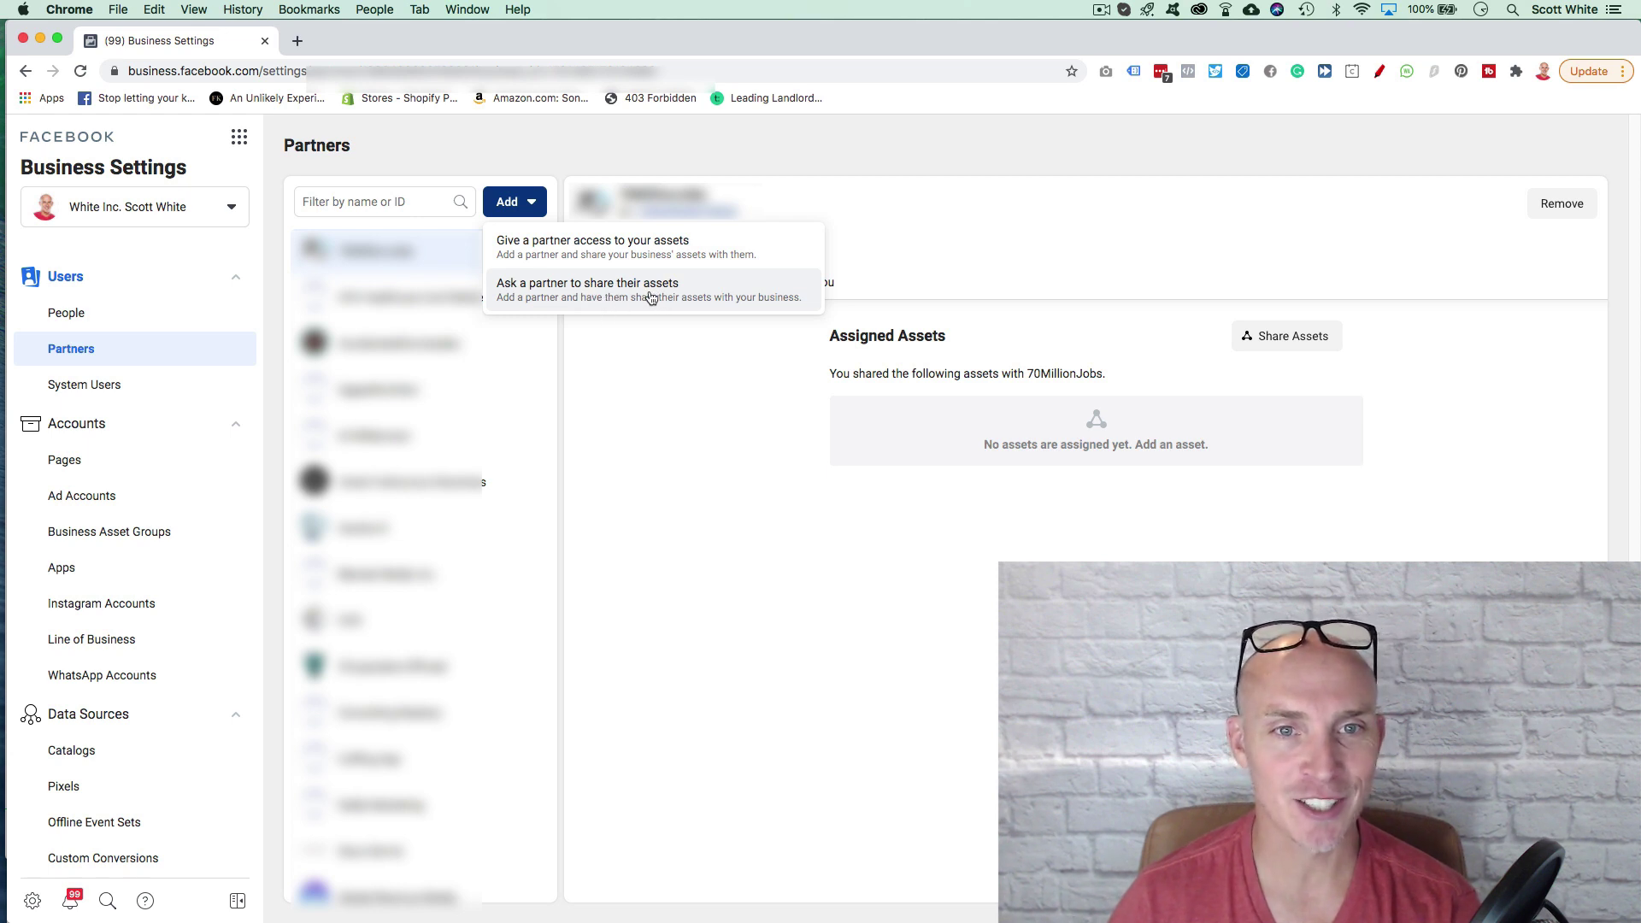
left_click(637, 291)
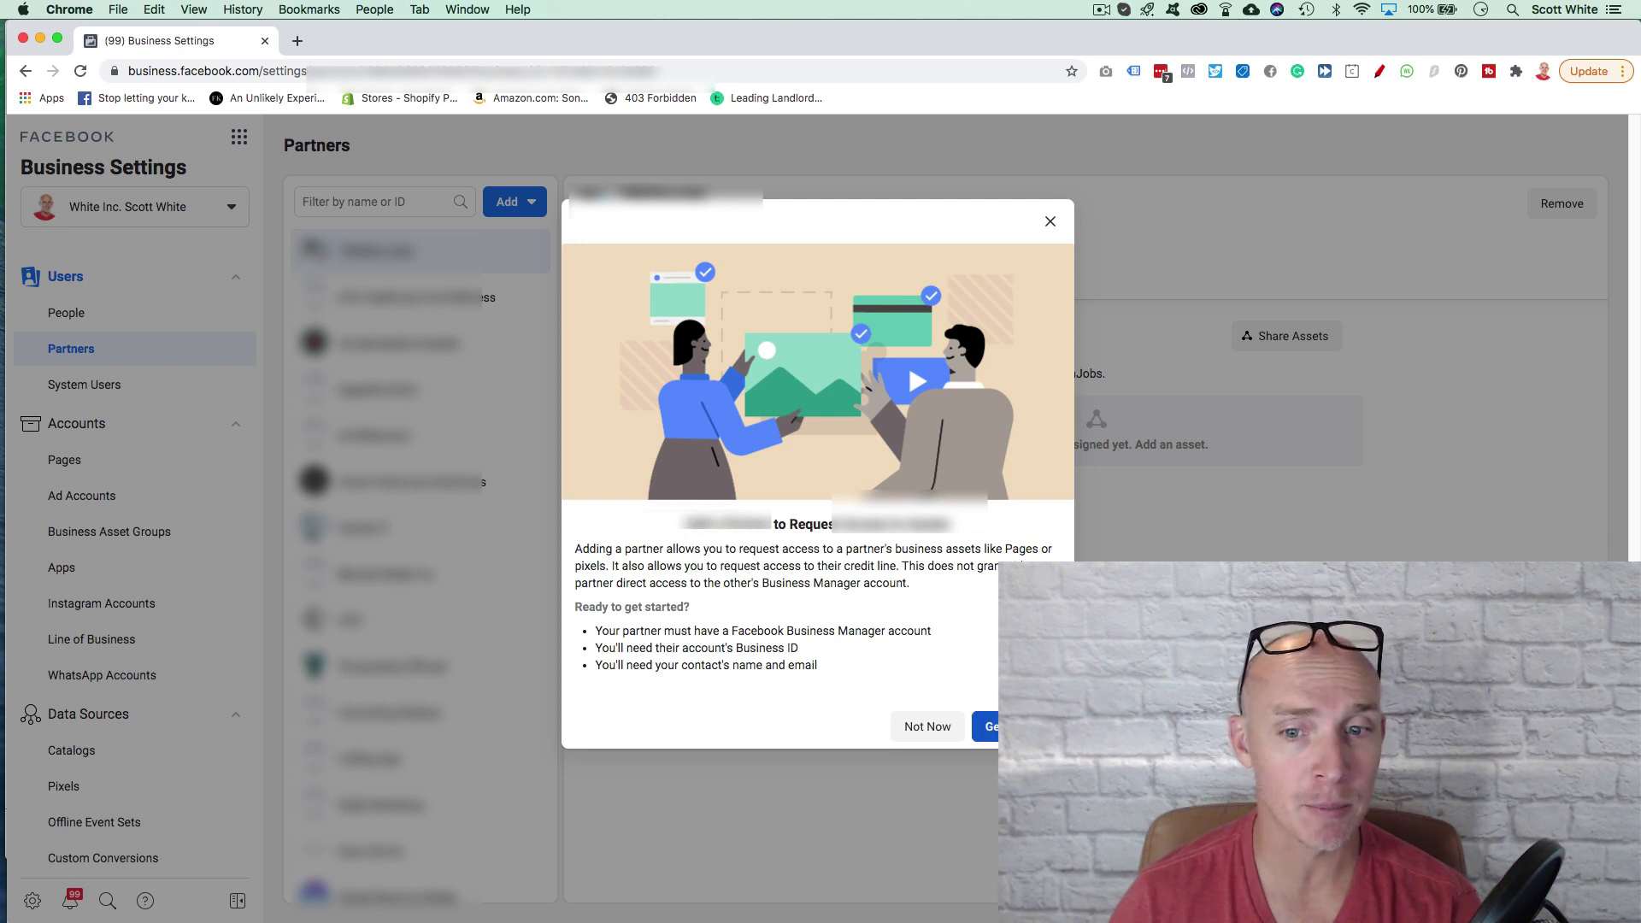
left_click(988, 727)
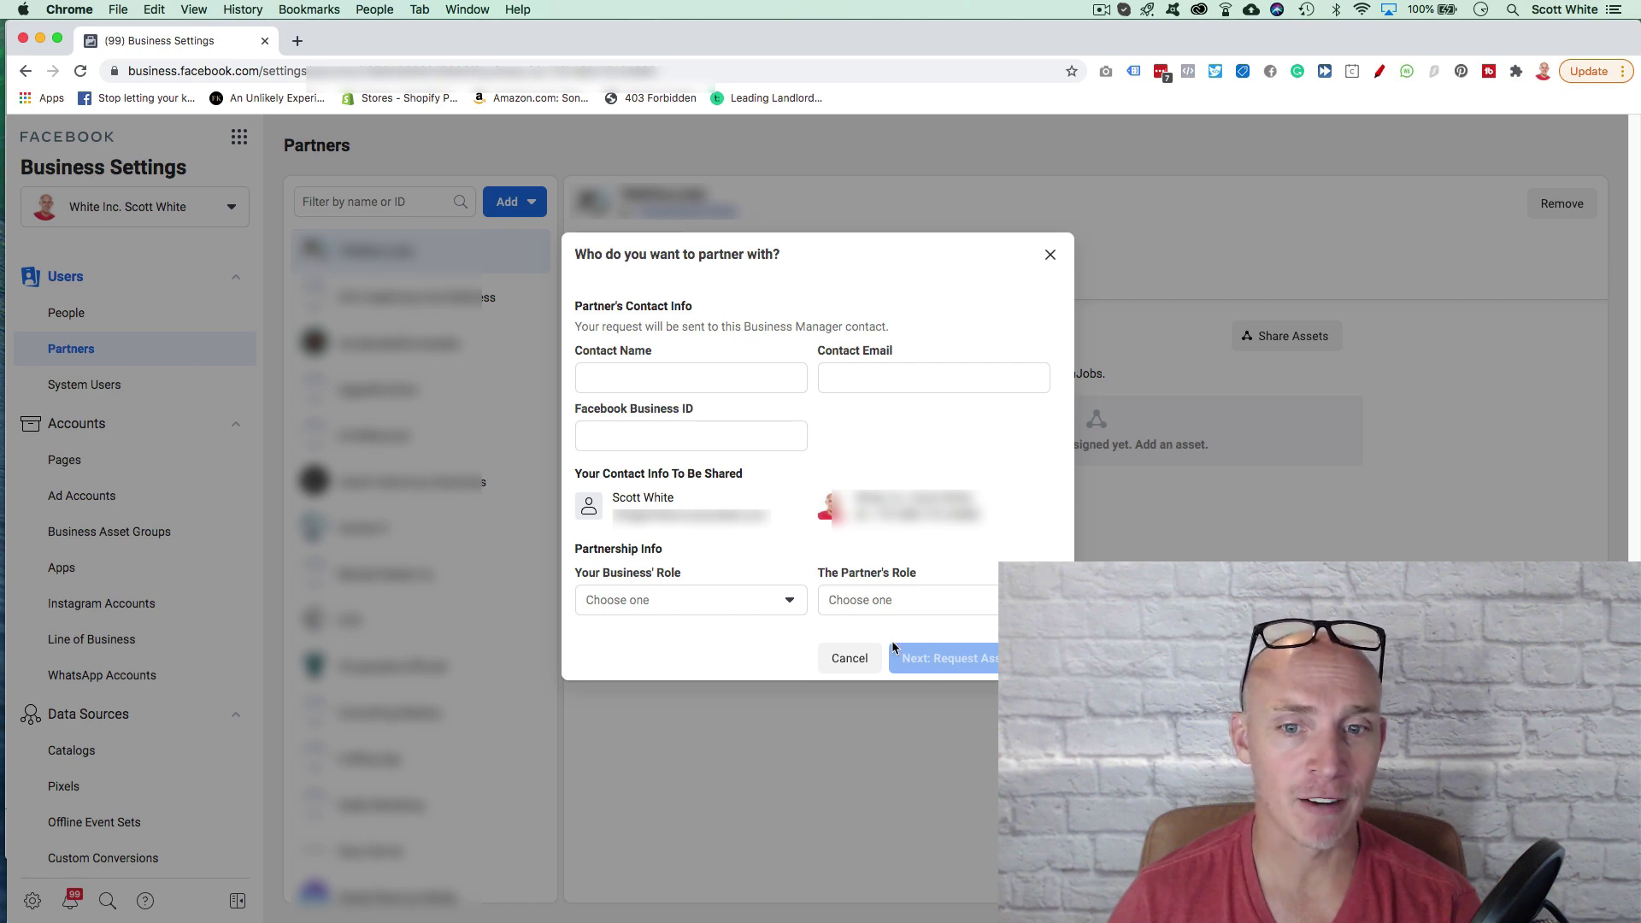
left_click(1051, 255)
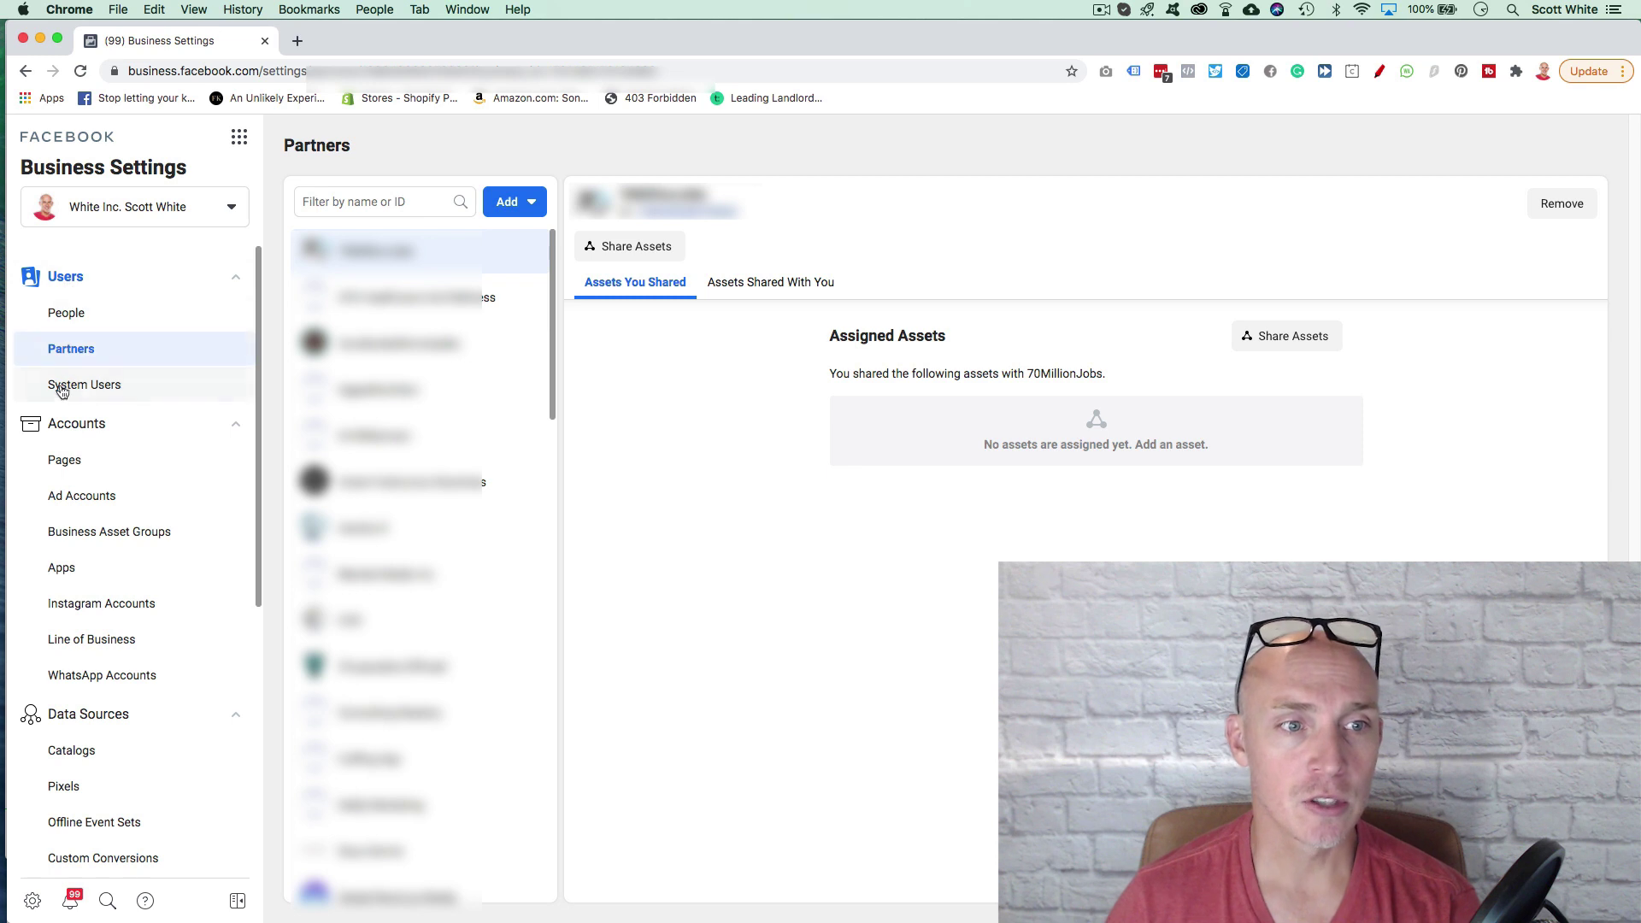
Step: View the System Users page, collapse the Users group, and go to Payments
left_click(94, 389)
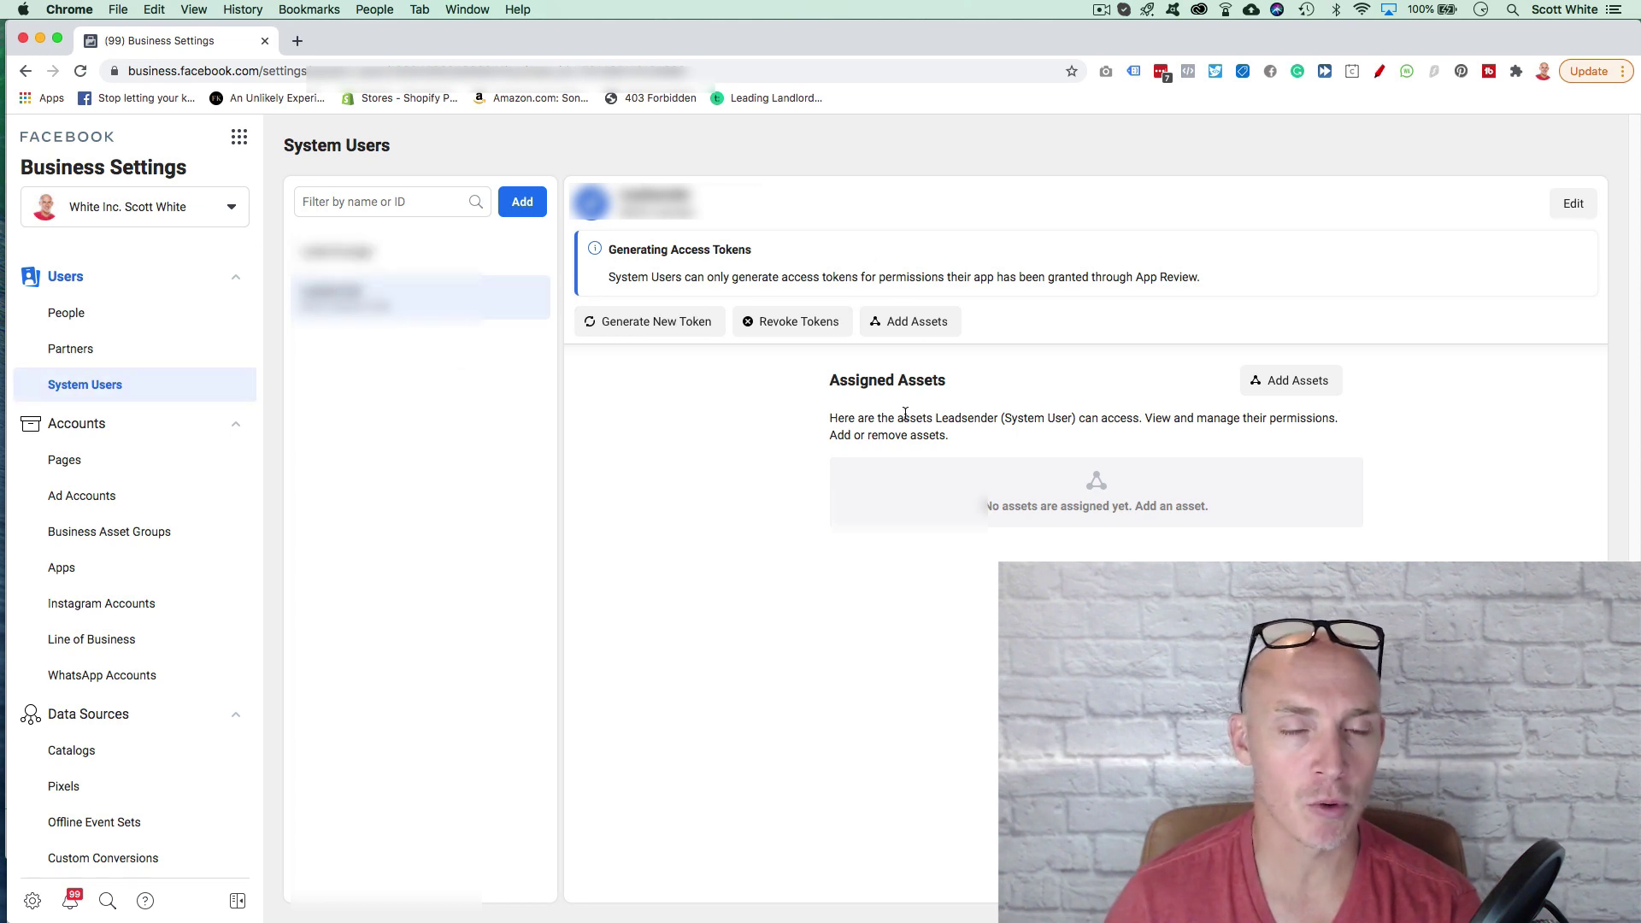
left_click(236, 279)
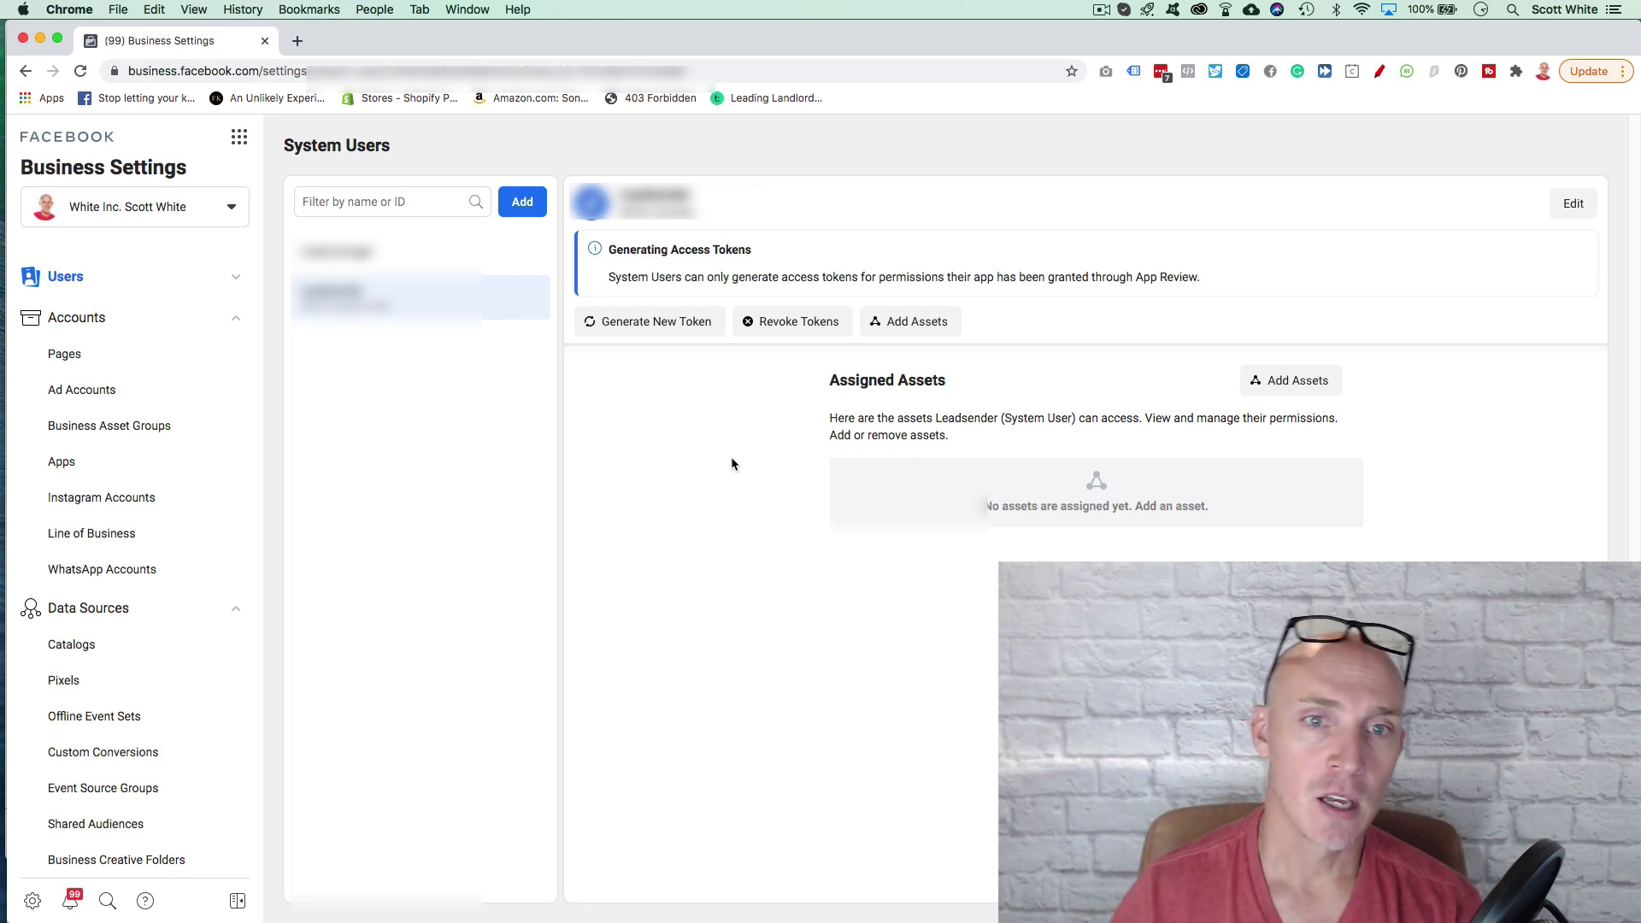
scroll(128, 599, "down", 5)
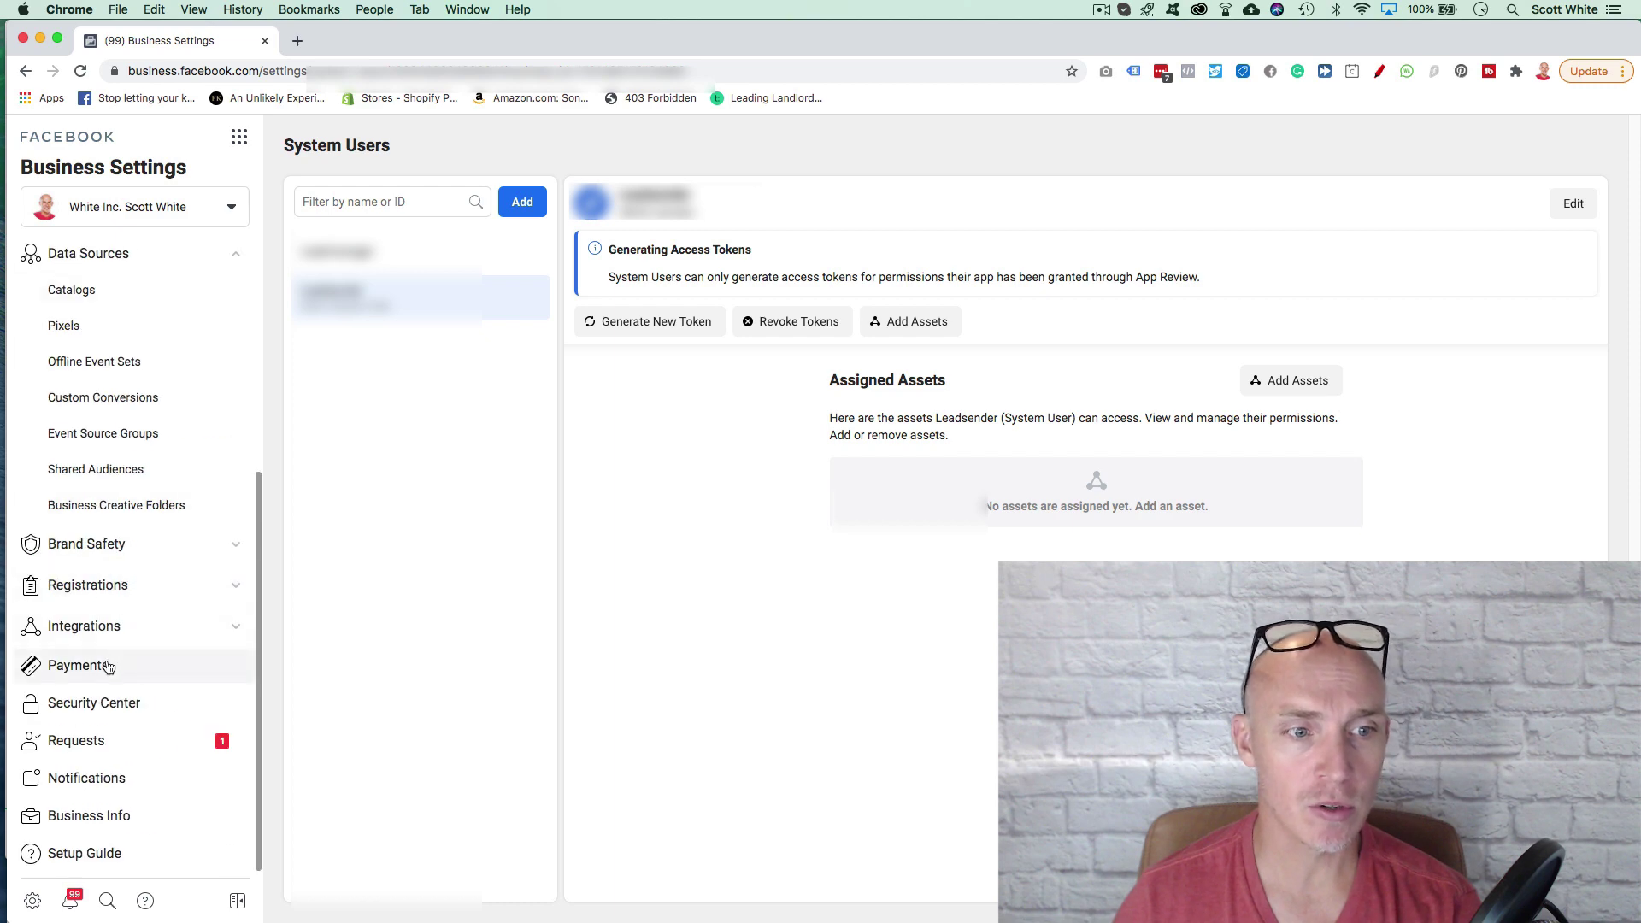
left_click(128, 665)
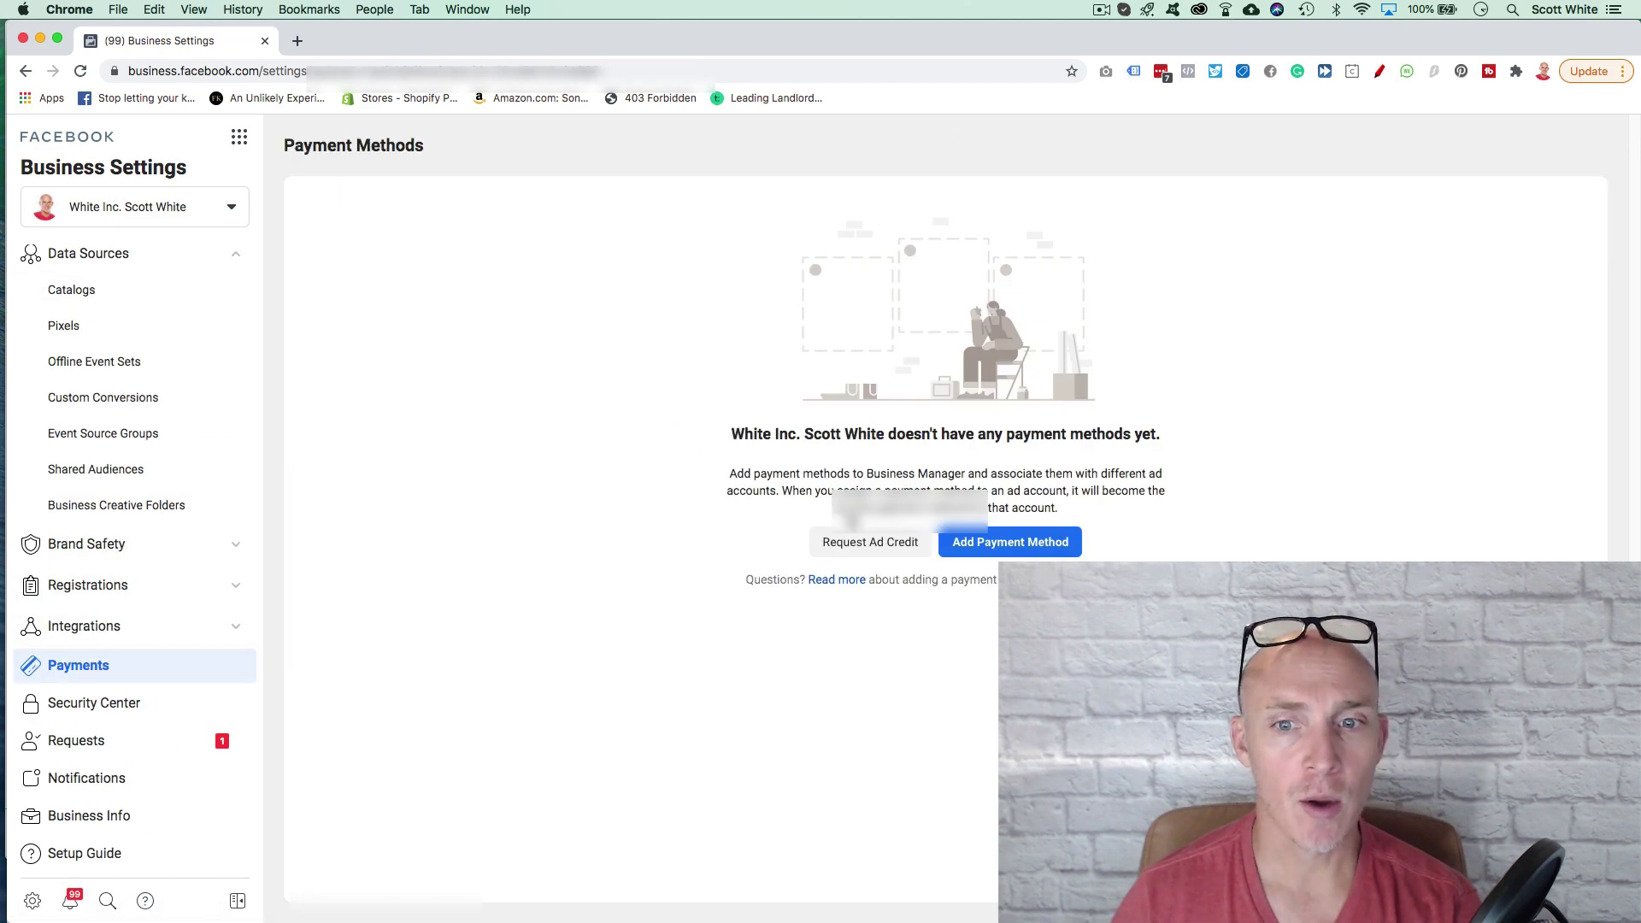
Step: Open the Add Payment Method card form and cancel it without entering any details
left_click(1025, 553)
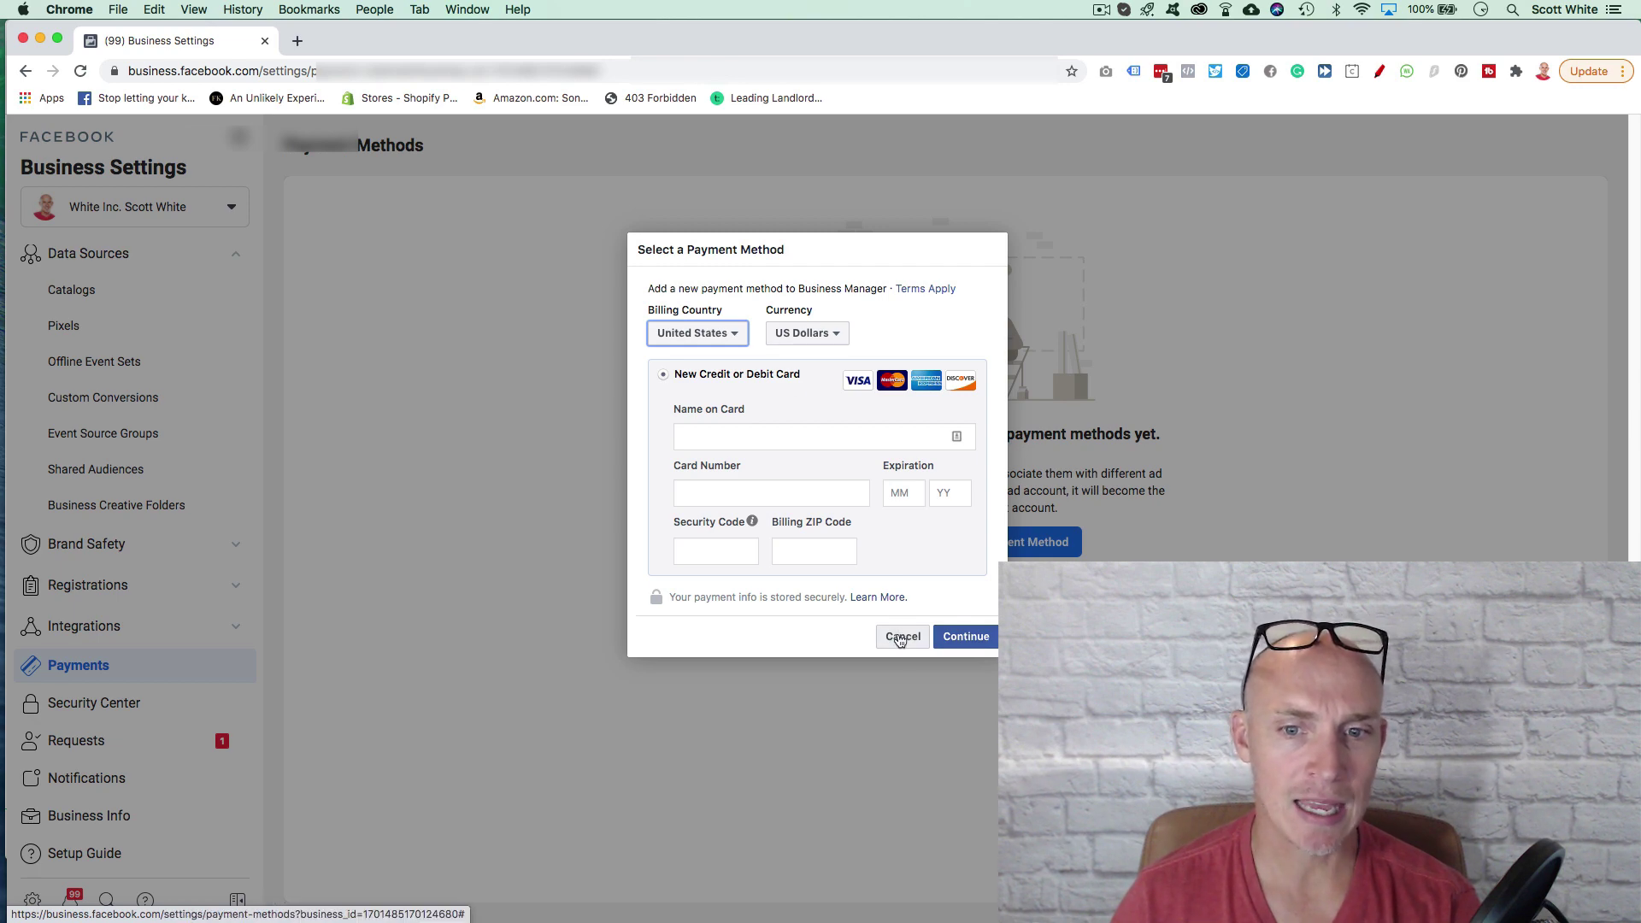
left_click(899, 637)
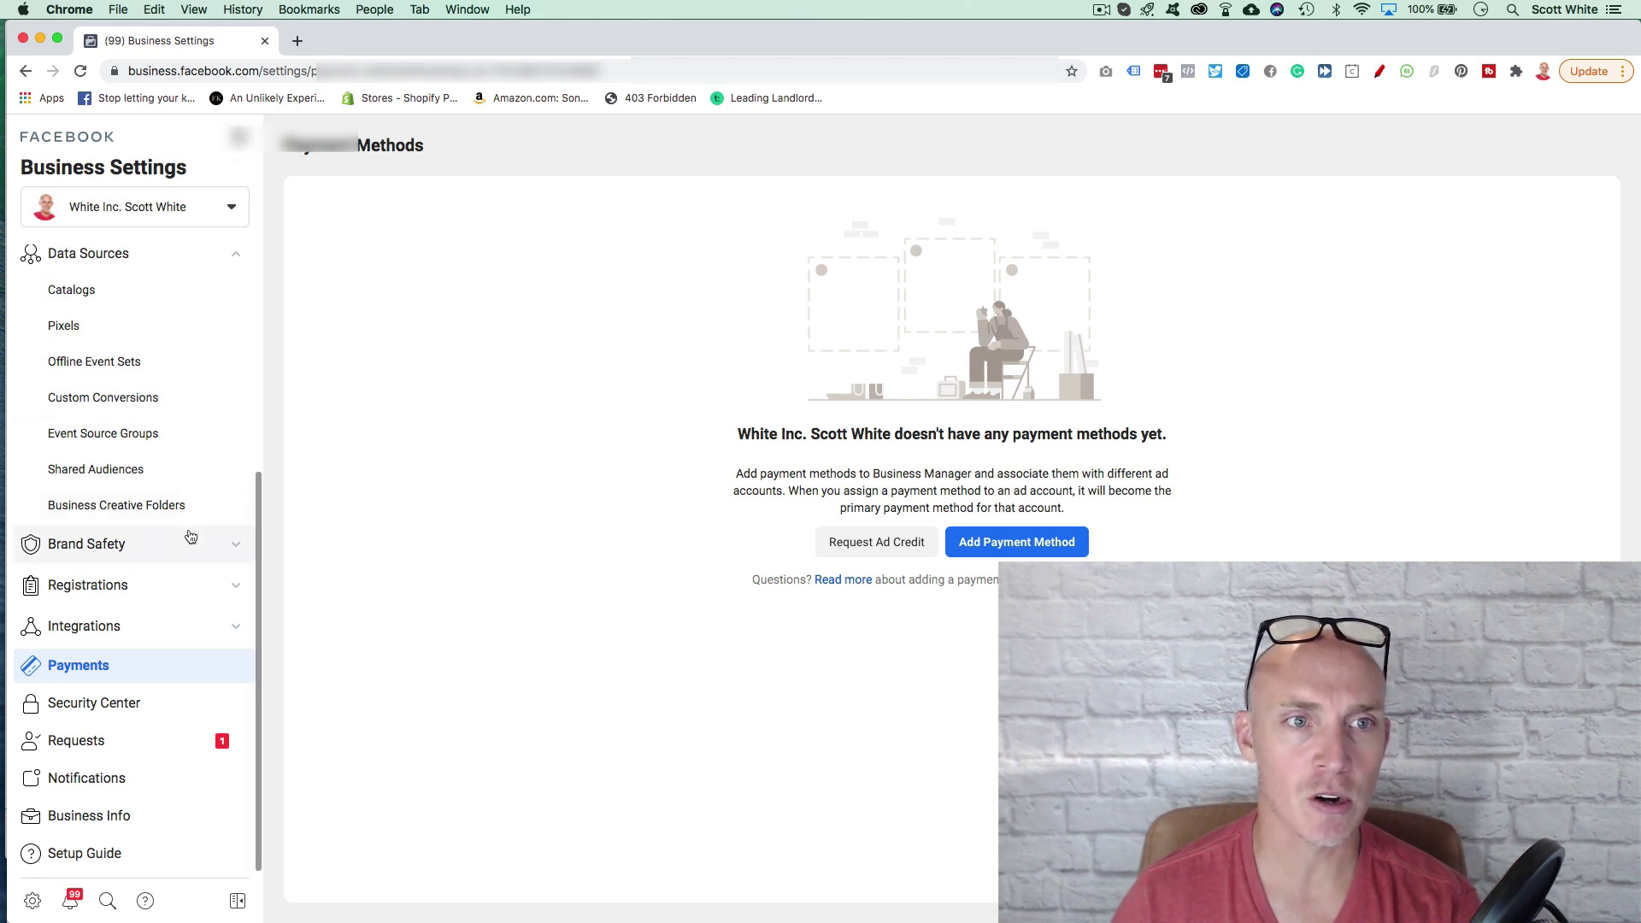
scroll(190, 537, "up", 5)
Step: Open Ads Manager, try publishing the 3 draft campaigns, accept the ad account settings, and dismiss the payment prompt
left_click(239, 137)
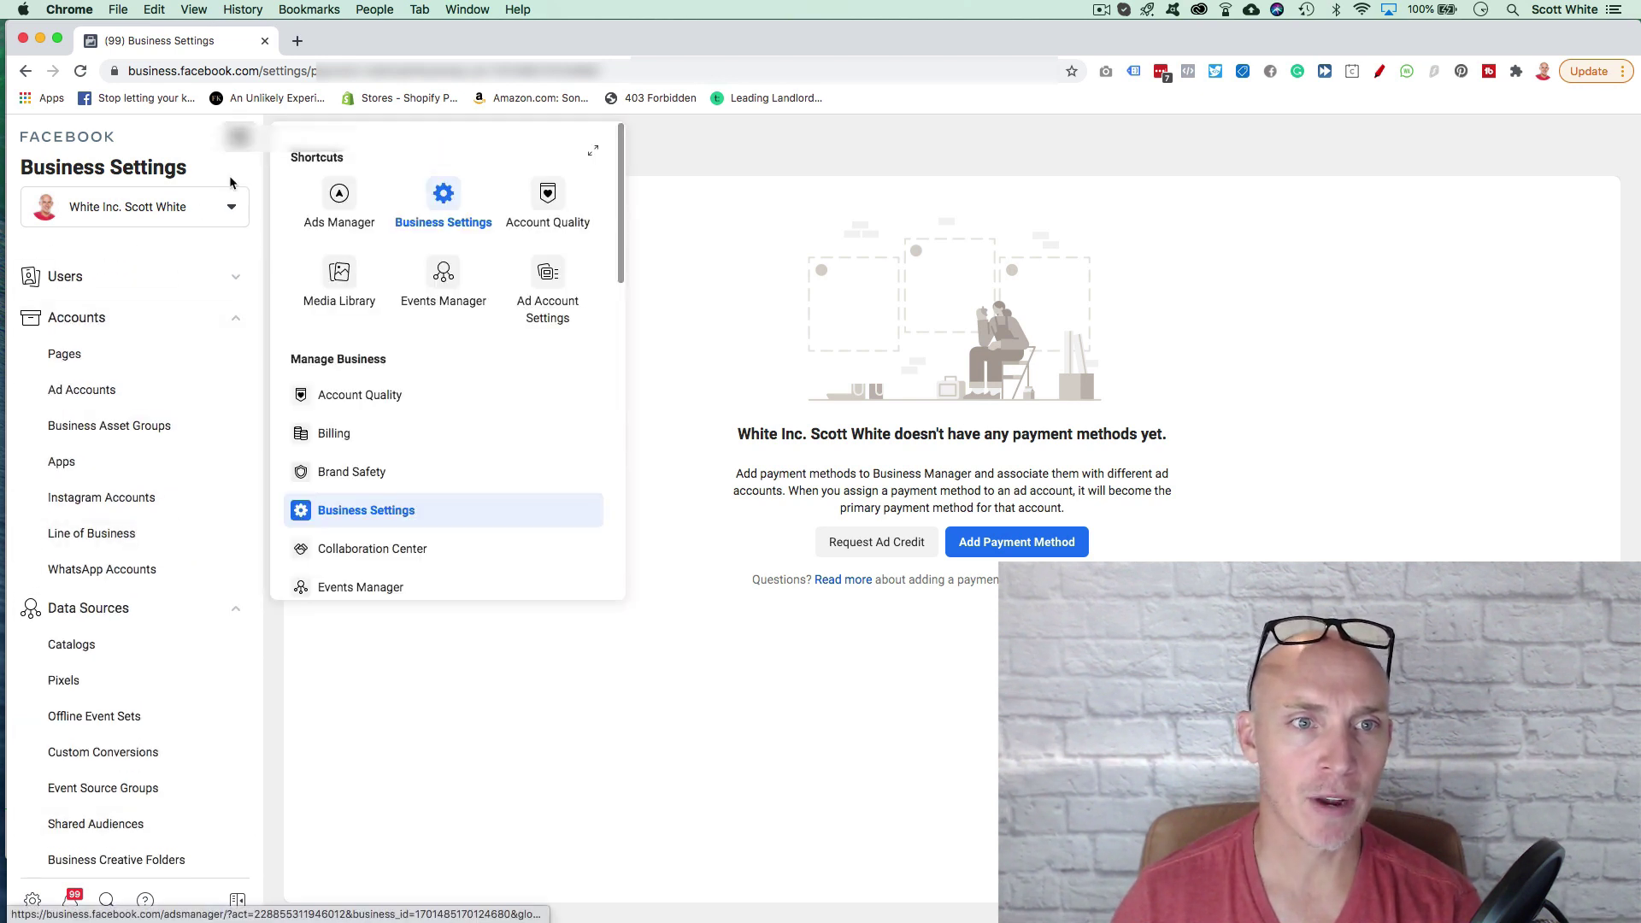
left_click(336, 196)
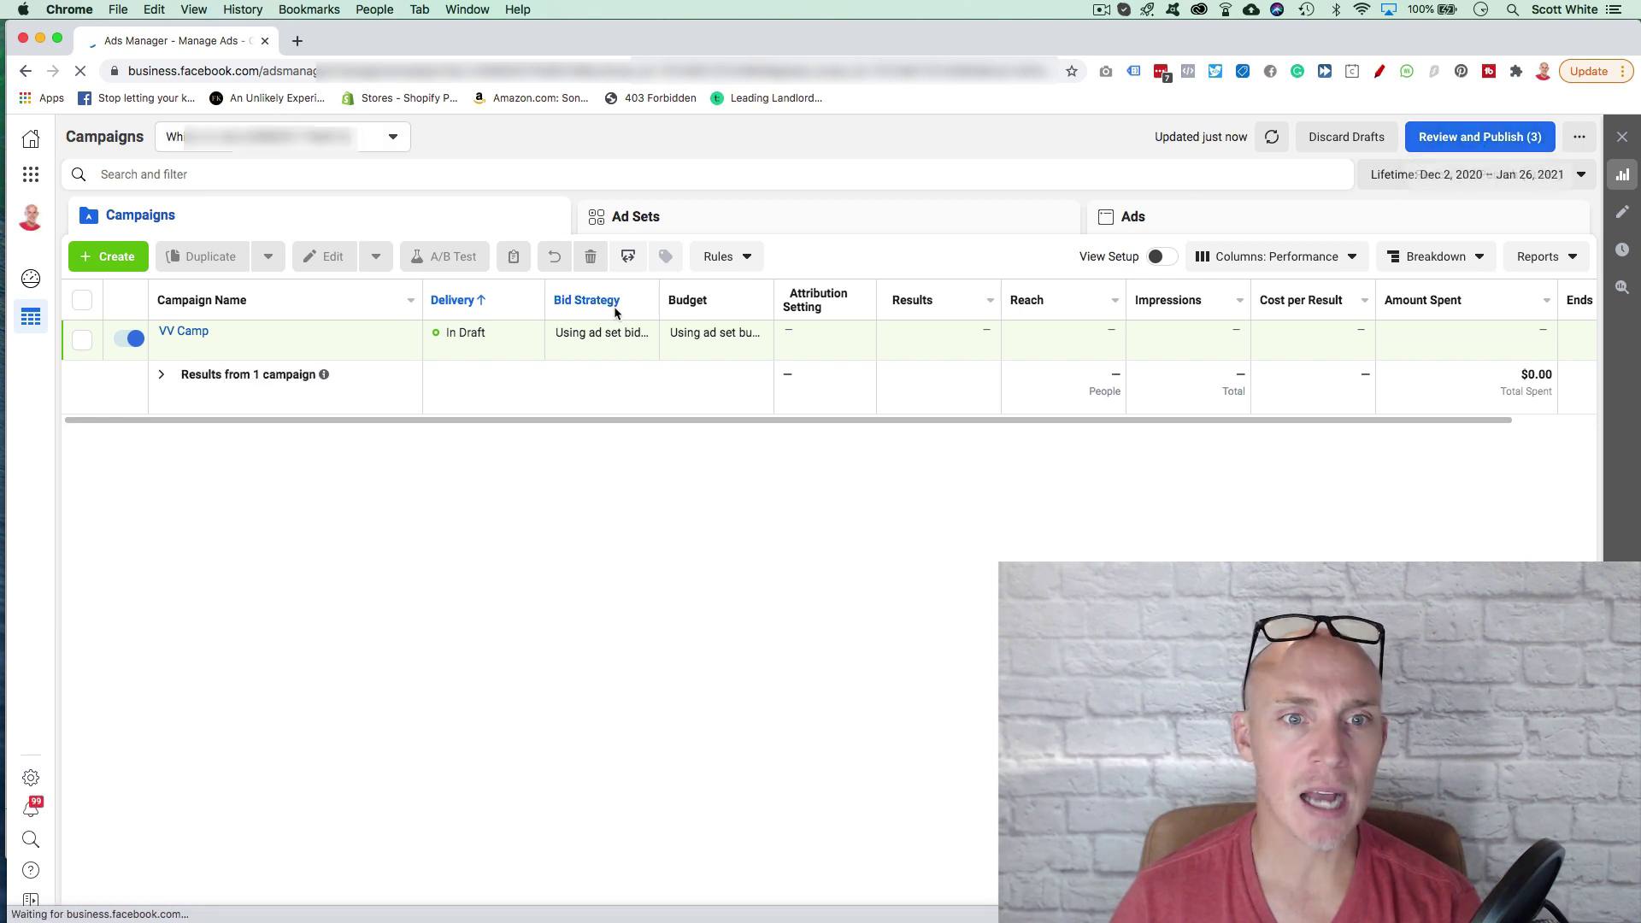
left_click(1486, 151)
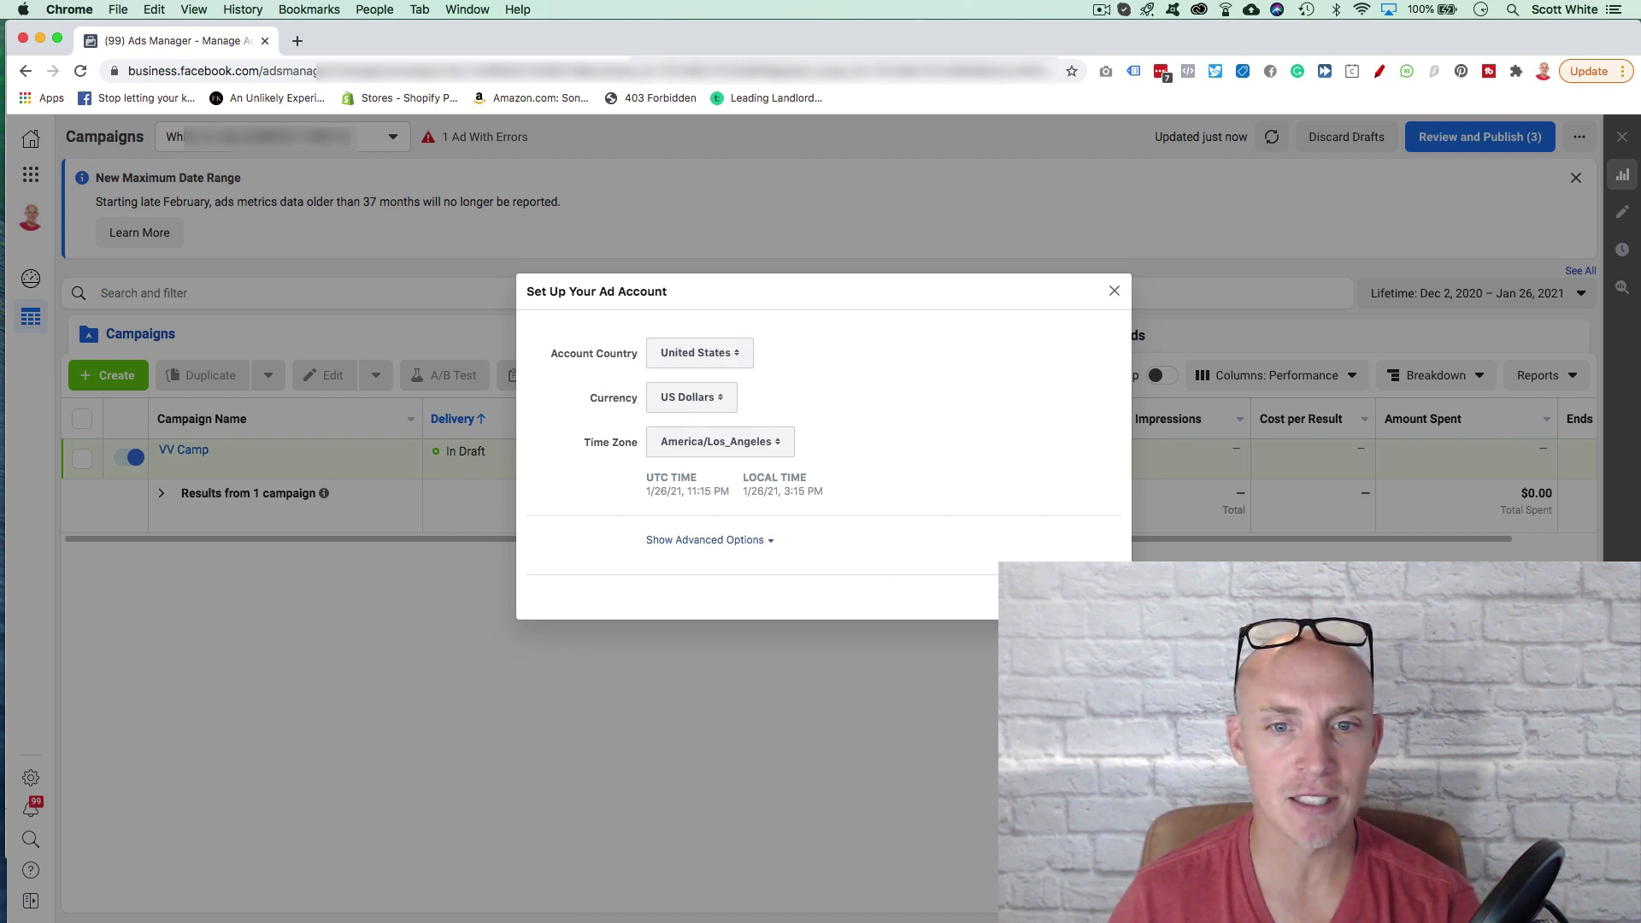
left_click(549, 272)
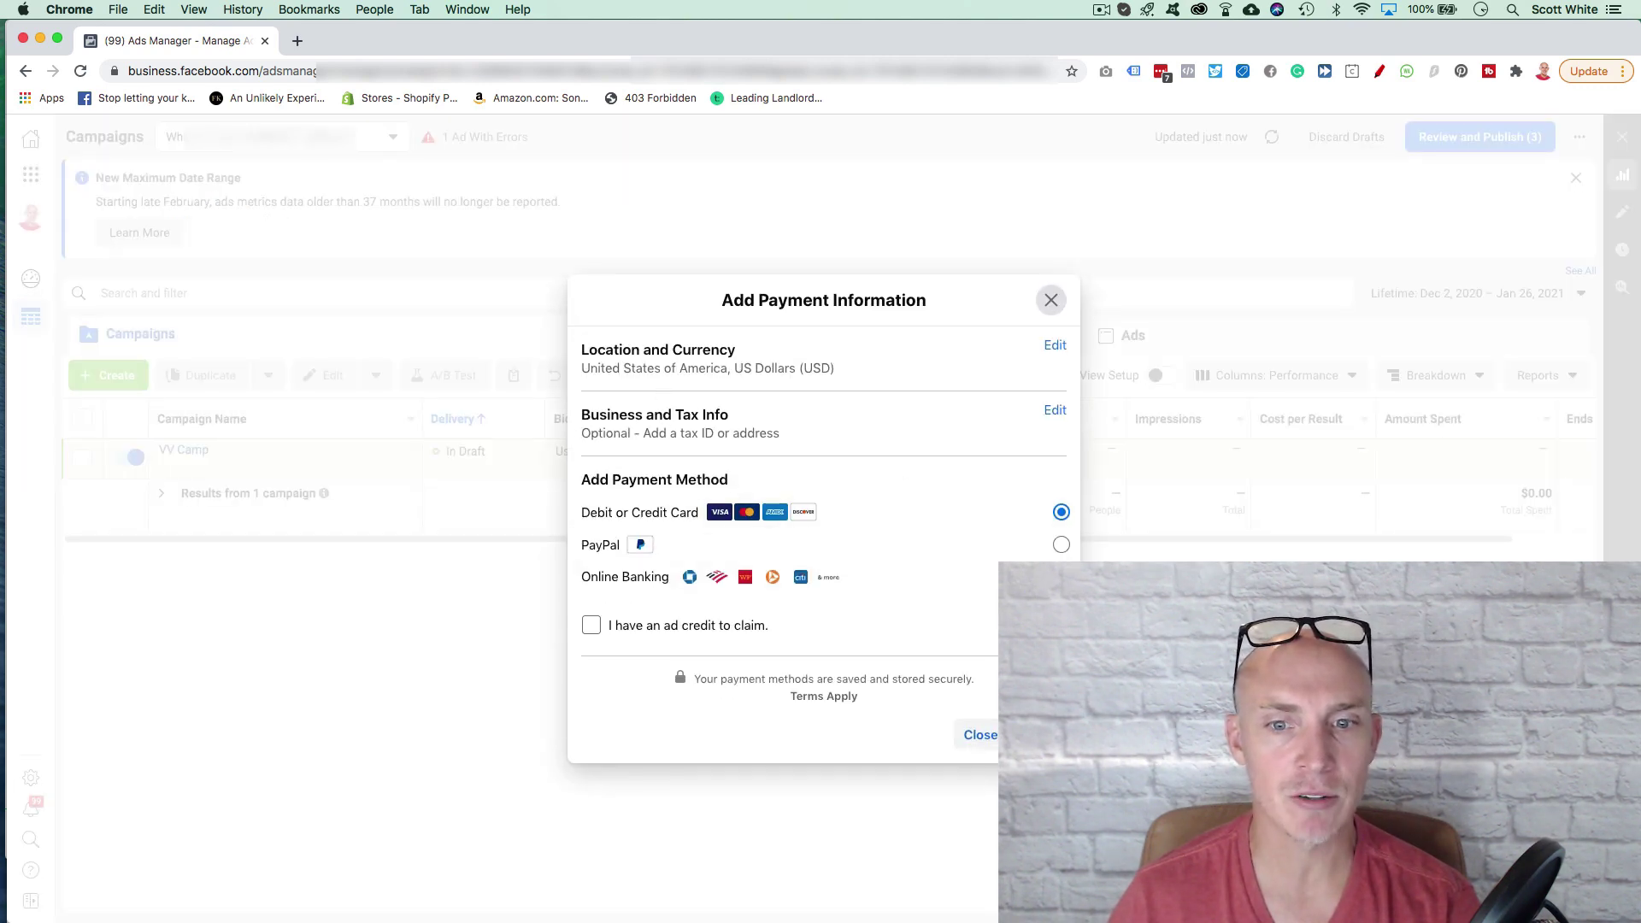
left_click(1052, 300)
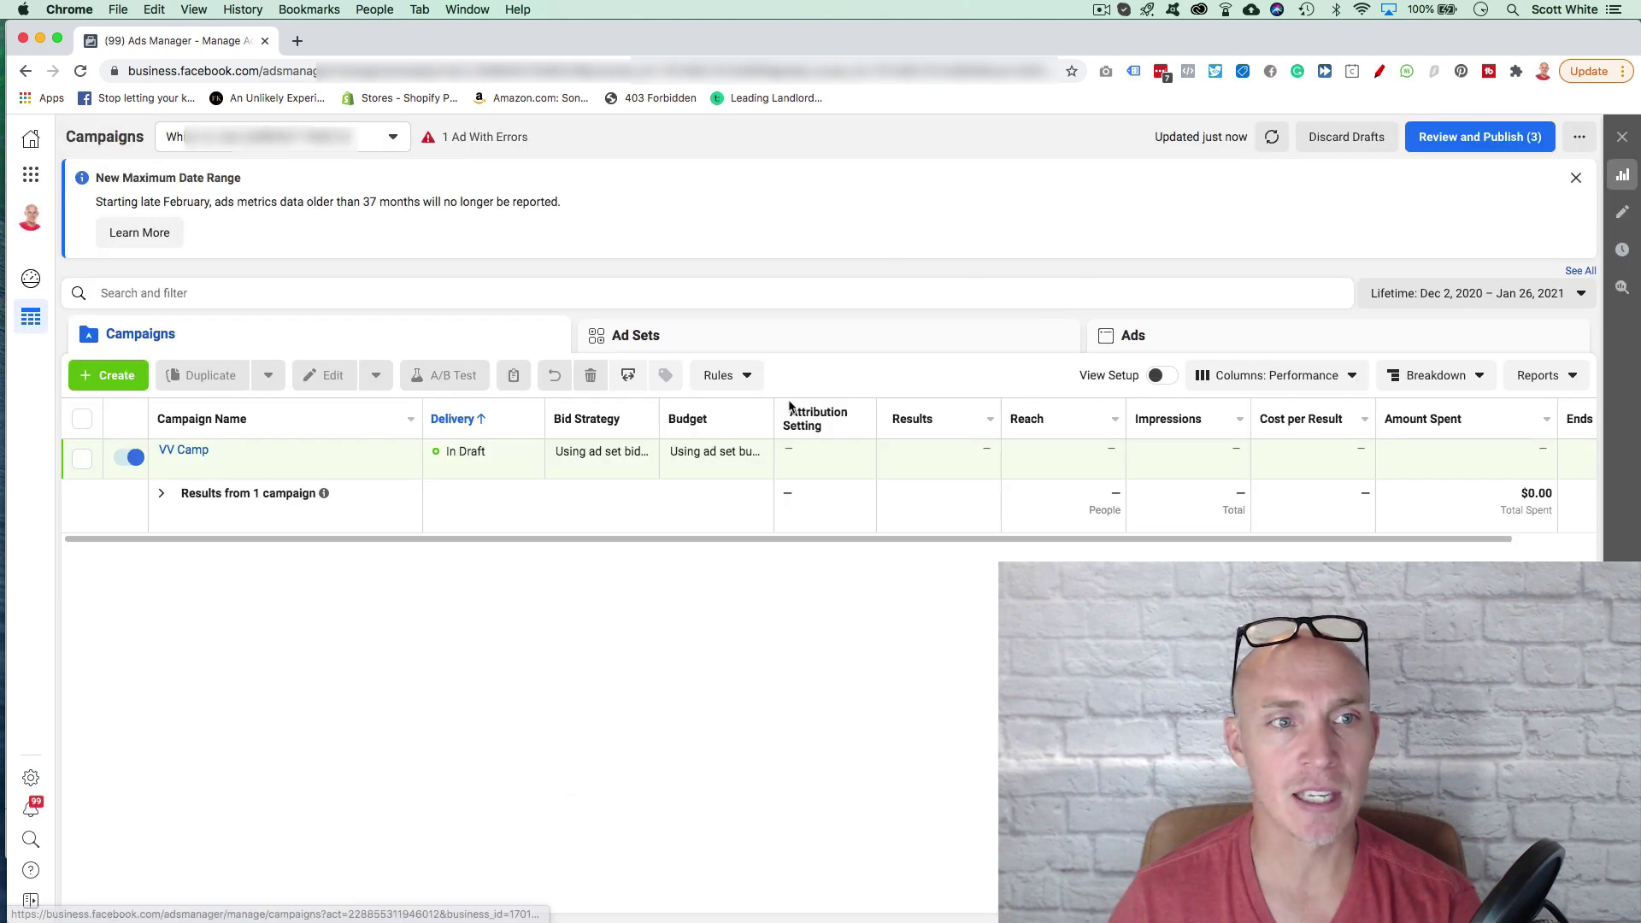